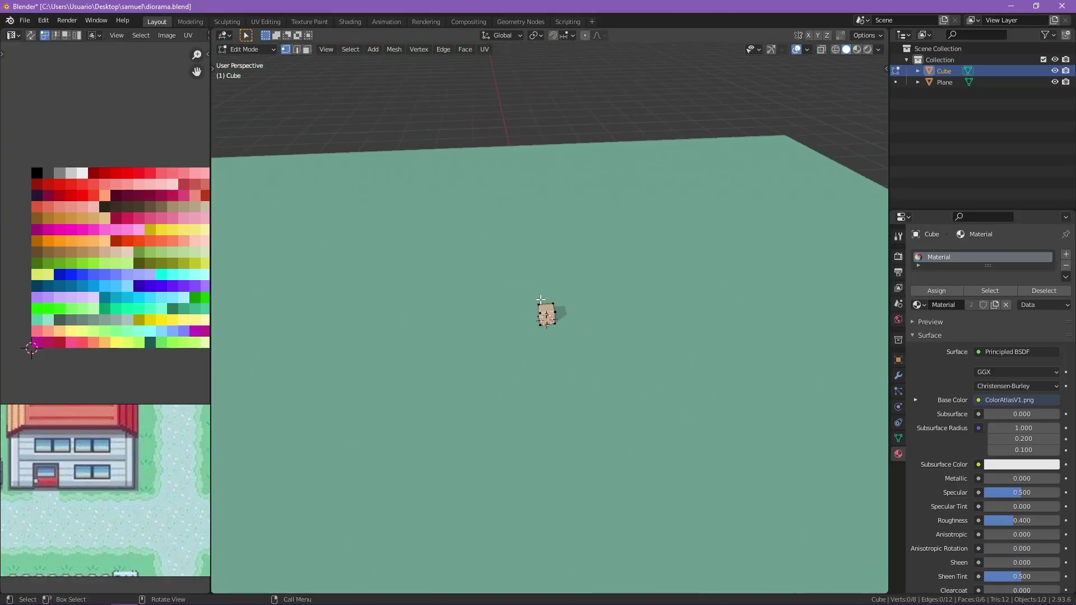
Flatten the cube into a wide slab, then raise its top face into a house block.
{"action": "key", "text": "KP_7"}
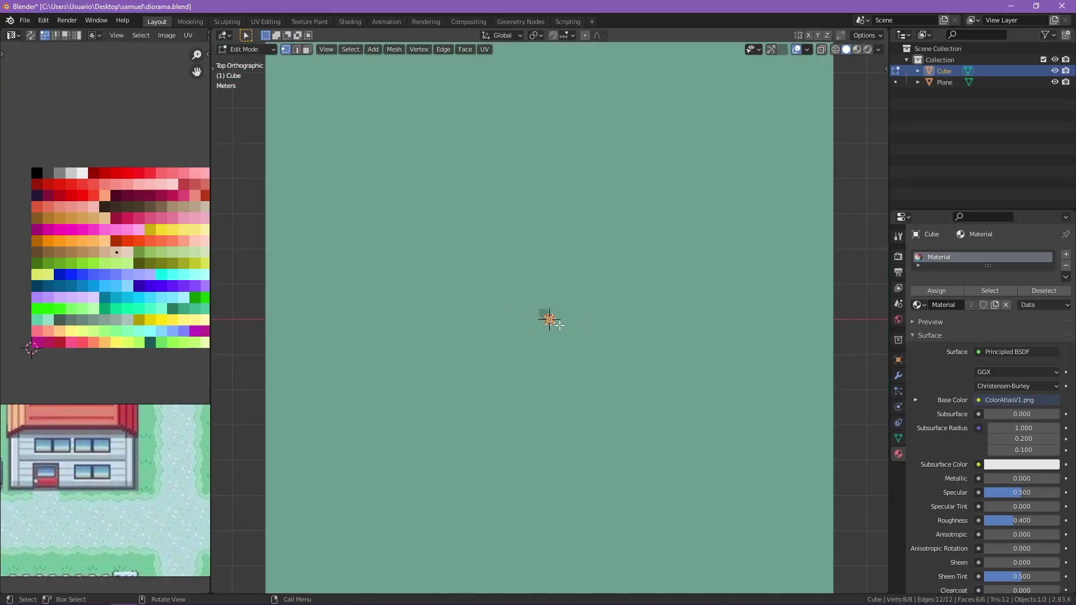
{"action": "scroll", "coordinate": [549, 322], "scroll_direction": "down", "scroll_amount": 3}
{"action": "key", "text": "a"}
{"action": "key", "text": "s"}
{"action": "left_click", "coordinate": [584, 408]}
{"action": "mouse_move", "coordinate": [584, 409]}
{"action": "middle_mouse_down"}
{"action": "mouse_move", "coordinate": [592, 328]}
{"action": "mouse_move", "coordinate": [567, 249]}
{"action": "mouse_move", "coordinate": [580, 315]}
{"action": "middle_mouse_up"}
{"action": "key", "text": "3"}
{"action": "left_click", "coordinate": [591, 328]}
{"action": "key", "text": "g"}
{"action": "left_click", "coordinate": [551, 315]}
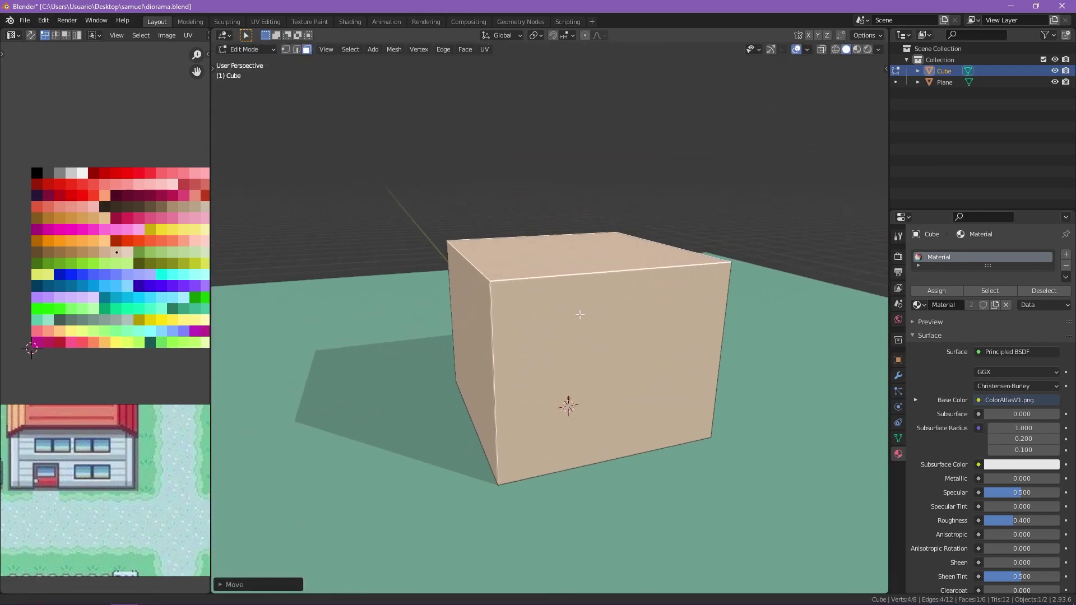
Extrude the block's top face into a cap and slope it into a roof.
{"action": "key", "text": "e"}
{"action": "left_click", "coordinate": [482, 262]}
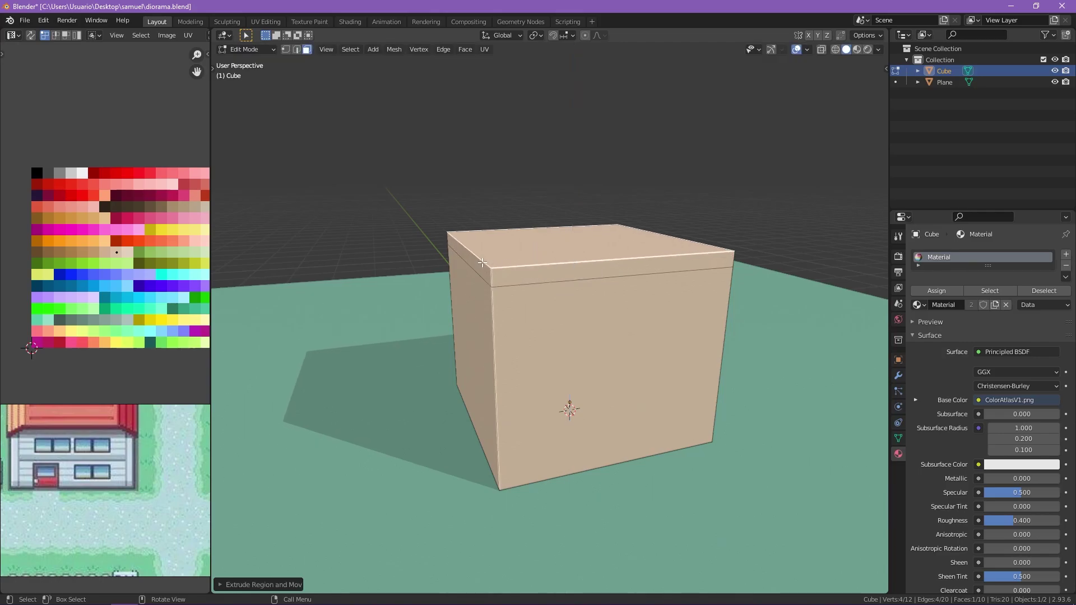
{"action": "key", "text": "g"}
{"action": "left_click", "coordinate": [743, 213]}
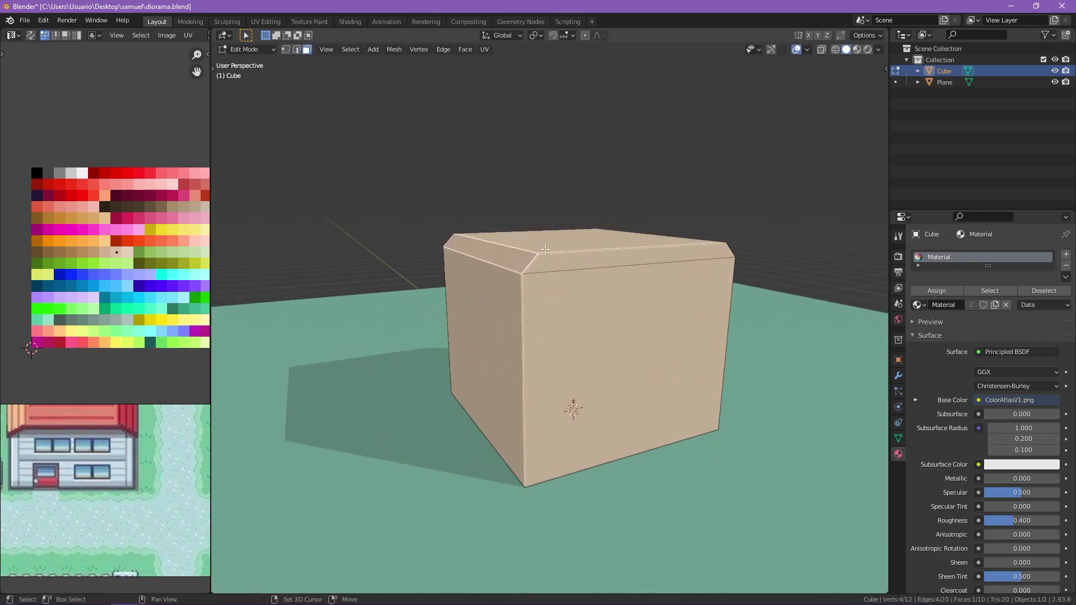
Select all roof faces and extrude them along normals to thicken the roof.
{"action": "middle_click_drag", "start_coordinate": [654, 257], "coordinate": [564, 313]}
{"action": "left_click", "coordinate": [563, 313], "text": "shift"}
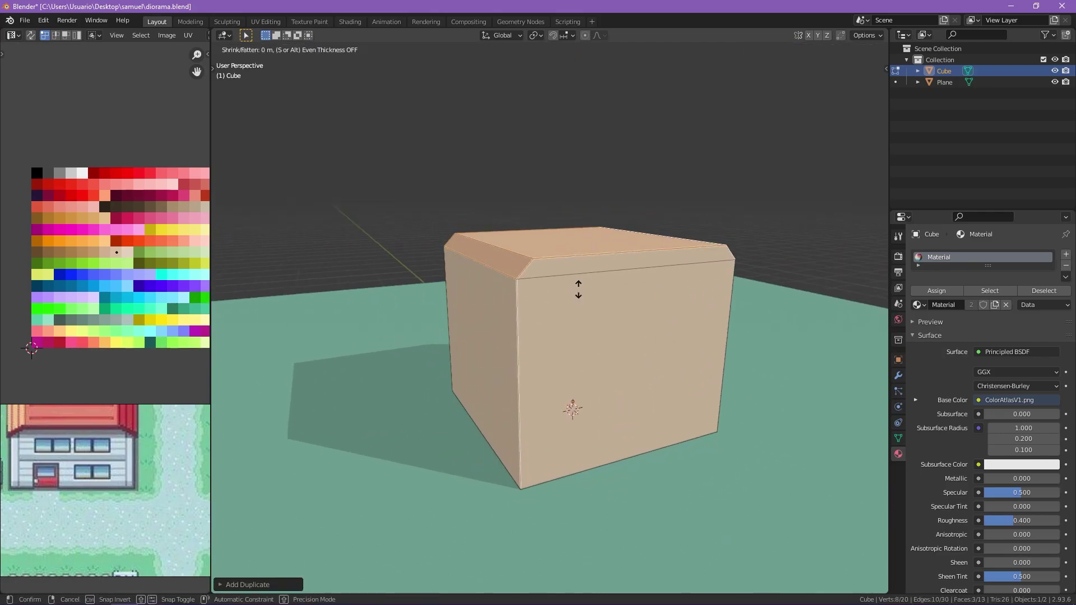
{"action": "key", "text": "Escape"}
{"action": "key", "text": "alt+e"}
{"action": "left_click", "coordinate": [538, 297]}
{"action": "left_click", "coordinate": [591, 398]}
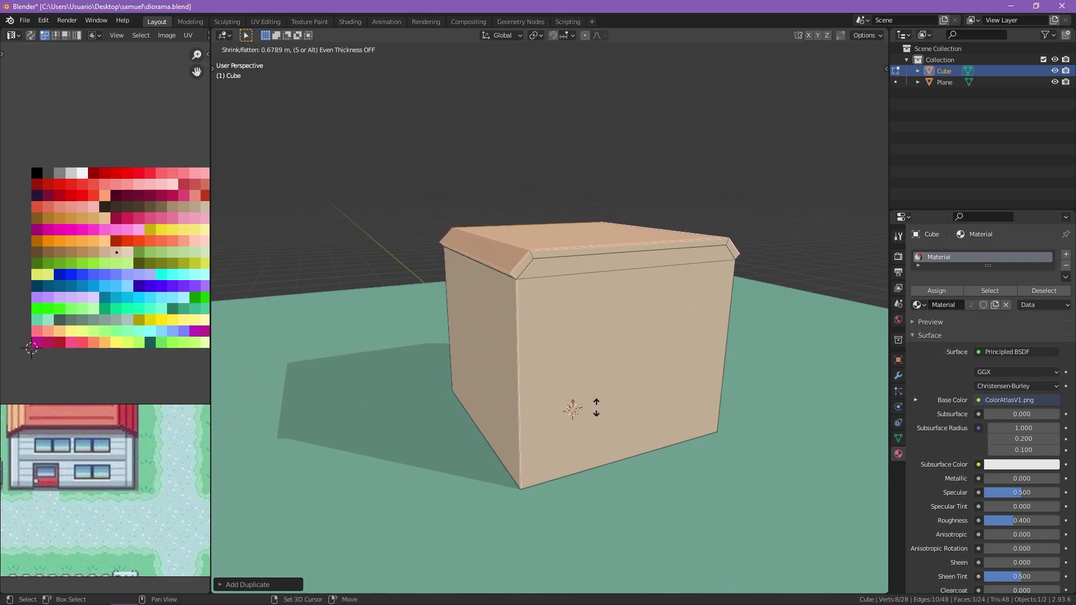
{"action": "left_click", "coordinate": [596, 408]}
Push the roof edges outward along normals to form the overhang on both sides.
{"action": "middle_click_drag", "start_coordinate": [596, 408], "coordinate": [629, 224]}
{"action": "key", "text": "alt+e"}
{"action": "left_click", "coordinate": [628, 234]}
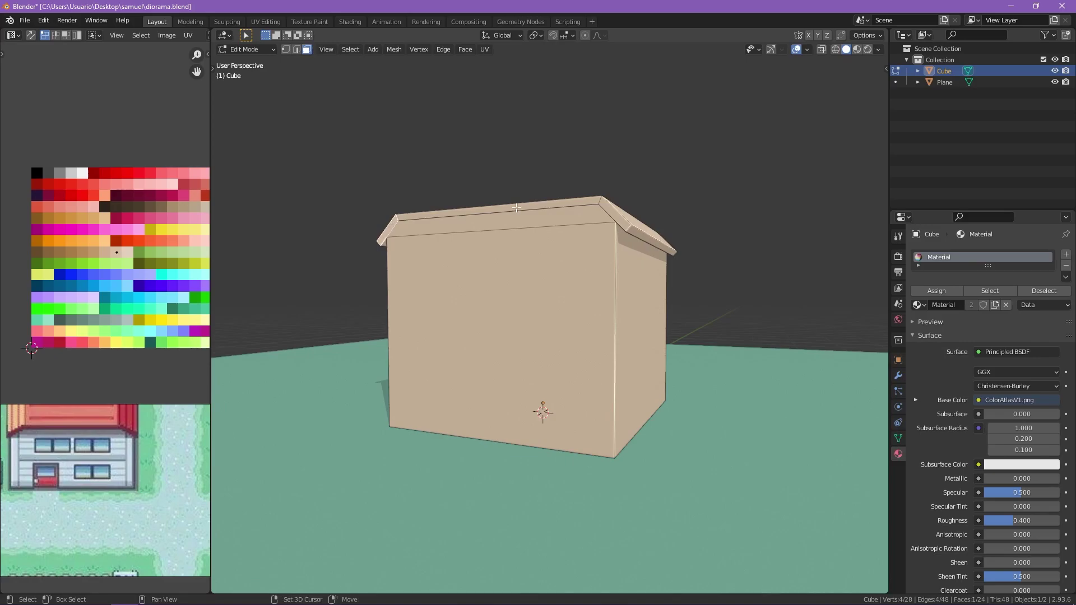
{"action": "middle_click_drag", "start_coordinate": [517, 208], "coordinate": [621, 215]}
{"action": "left_click", "coordinate": [621, 215], "text": "shift"}
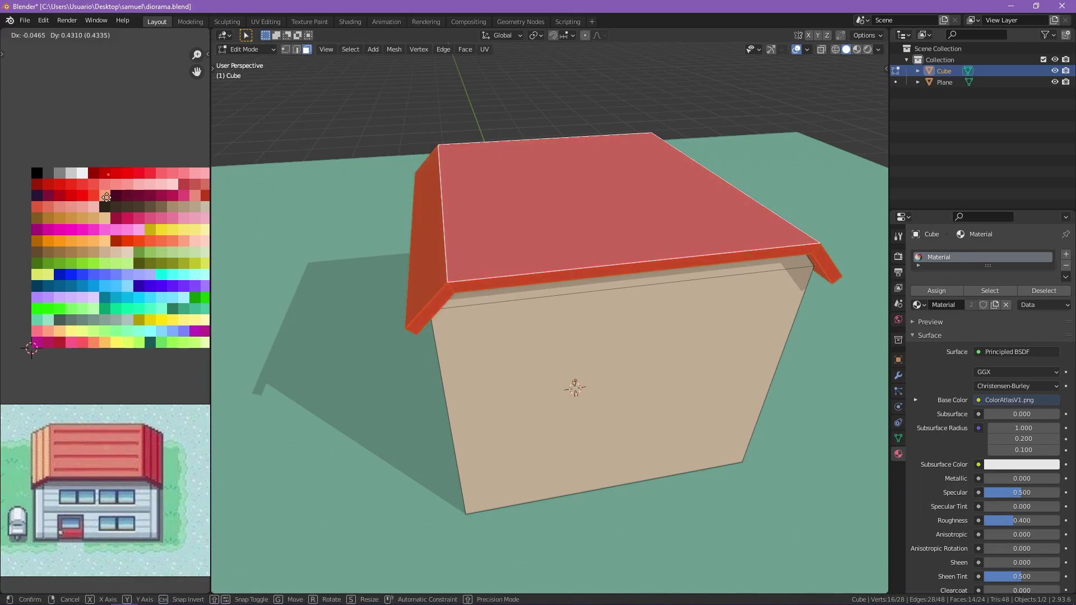
Move the roof UVs onto the red palette cell.
{"action": "left_click", "coordinate": [106, 197]}
{"action": "middle_click_drag", "start_coordinate": [505, 168], "coordinate": [531, 153]}
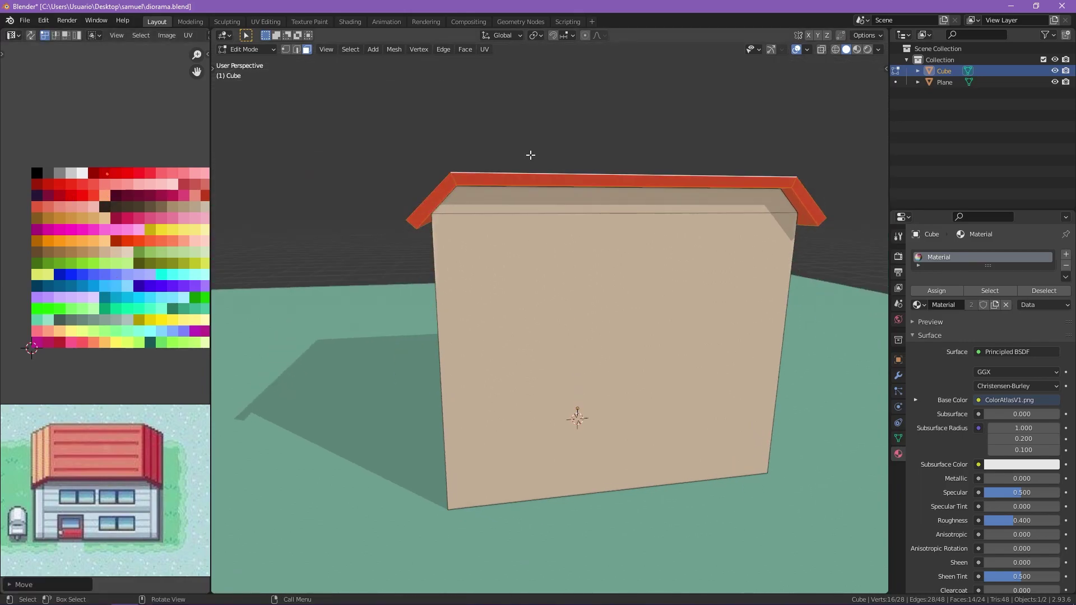
{"action": "left_click", "coordinate": [531, 153]}
{"action": "left_click", "coordinate": [531, 181]}
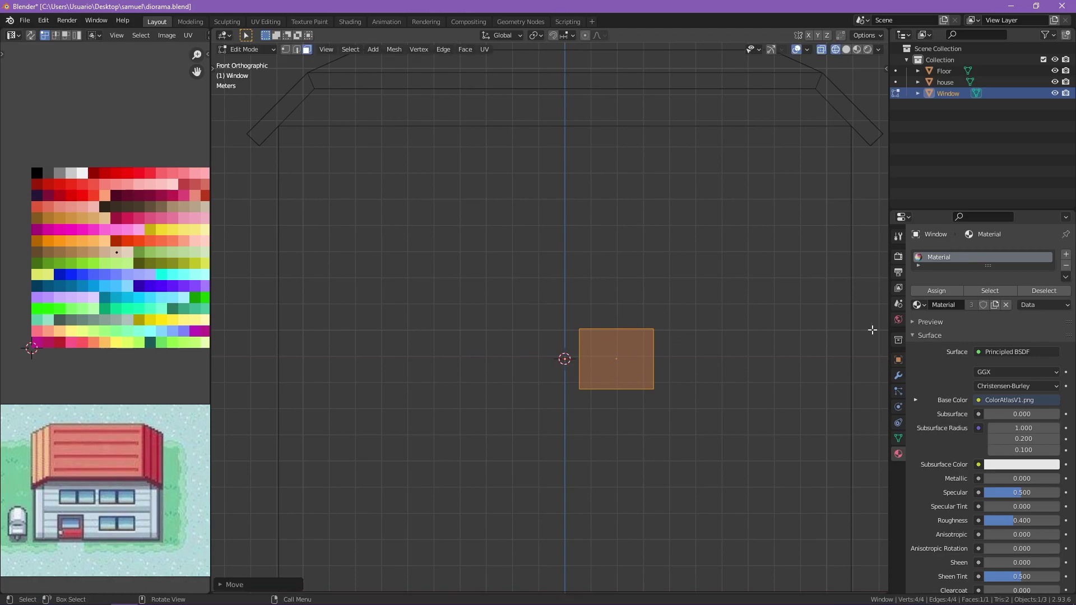
Add a Mirror modifier with Clipping enabled to the window plane.
{"action": "left_click", "coordinate": [899, 438]}
{"action": "left_click", "coordinate": [899, 375]}
{"action": "left_click", "coordinate": [989, 255]}
{"action": "left_click", "coordinate": [953, 355]}
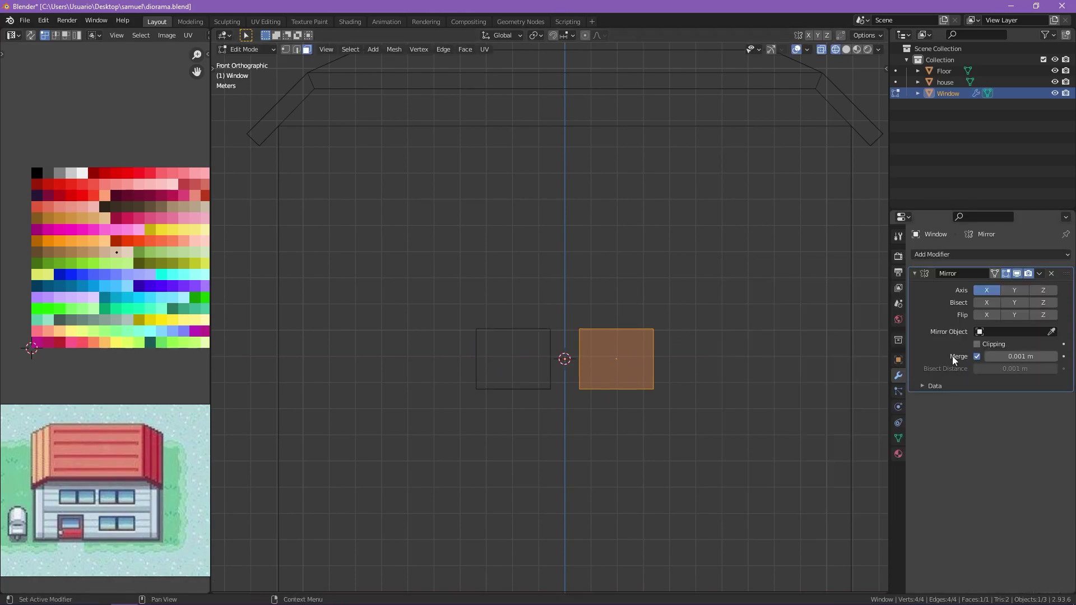
{"action": "left_click", "coordinate": [977, 344]}
{"action": "key", "text": "shift+z"}
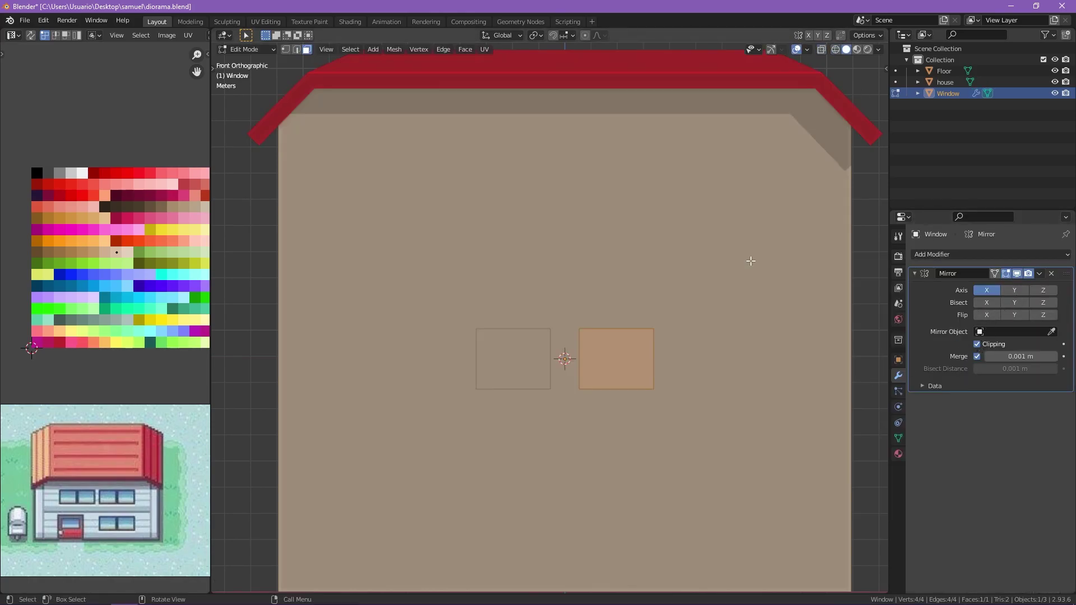
{"action": "mouse_move", "coordinate": [749, 257]}
{"action": "middle_mouse_down"}
{"action": "mouse_move", "coordinate": [329, 282]}
{"action": "mouse_move", "coordinate": [415, 253]}
{"action": "middle_mouse_up"}
Extrude the window plane for thickness and bring the mirrored halves nearly together.
{"action": "key", "text": "e"}
{"action": "left_click", "coordinate": [485, 252]}
{"action": "middle_click_drag", "start_coordinate": [485, 253], "coordinate": [711, 285], "text": "shift"}
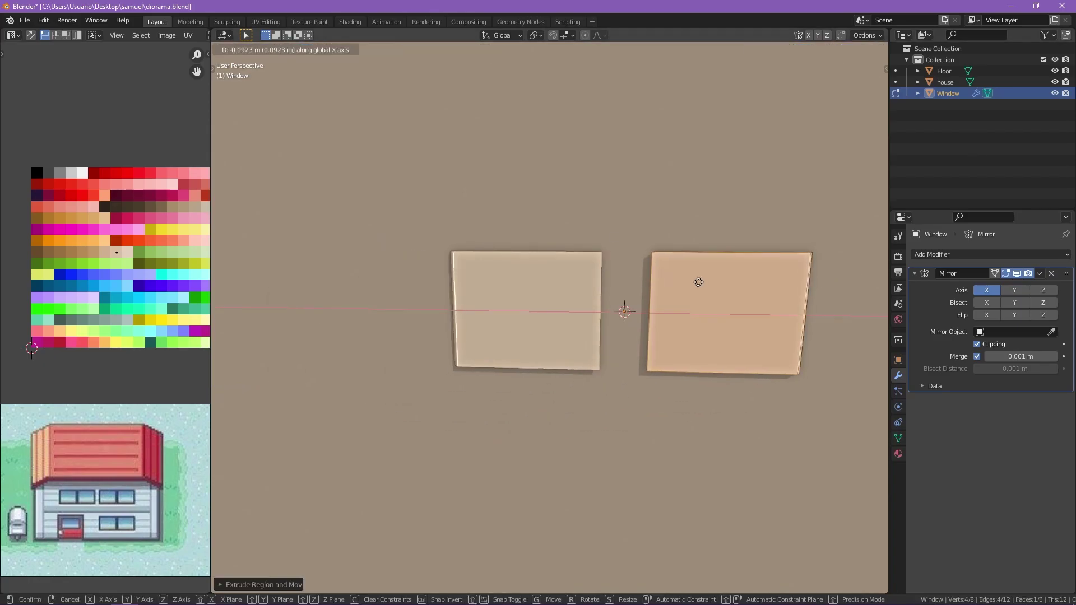
{"action": "key", "text": "g"}
{"action": "left_click", "coordinate": [683, 285]}
{"action": "scroll", "coordinate": [536, 264], "scroll_direction": "up", "scroll_amount": 4}
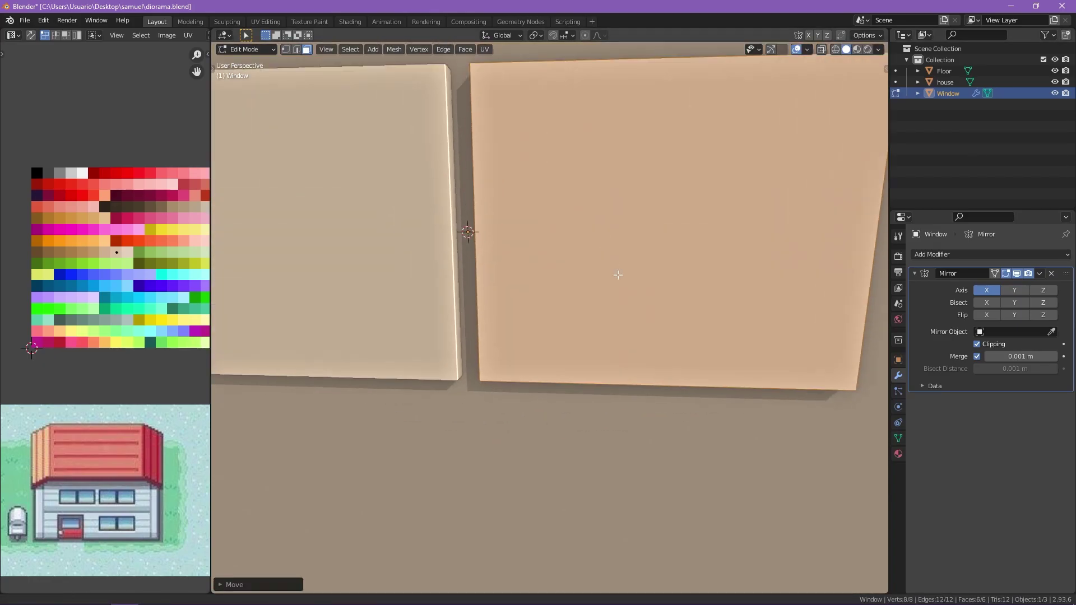
{"action": "scroll", "coordinate": [536, 264], "scroll_direction": "down", "scroll_amount": 2}
{"action": "middle_click_drag", "start_coordinate": [536, 264], "coordinate": [586, 257]}
Inset the window's front face to form a frame around each pane.
{"action": "left_click", "coordinate": [585, 257]}
{"action": "key", "text": "s"}
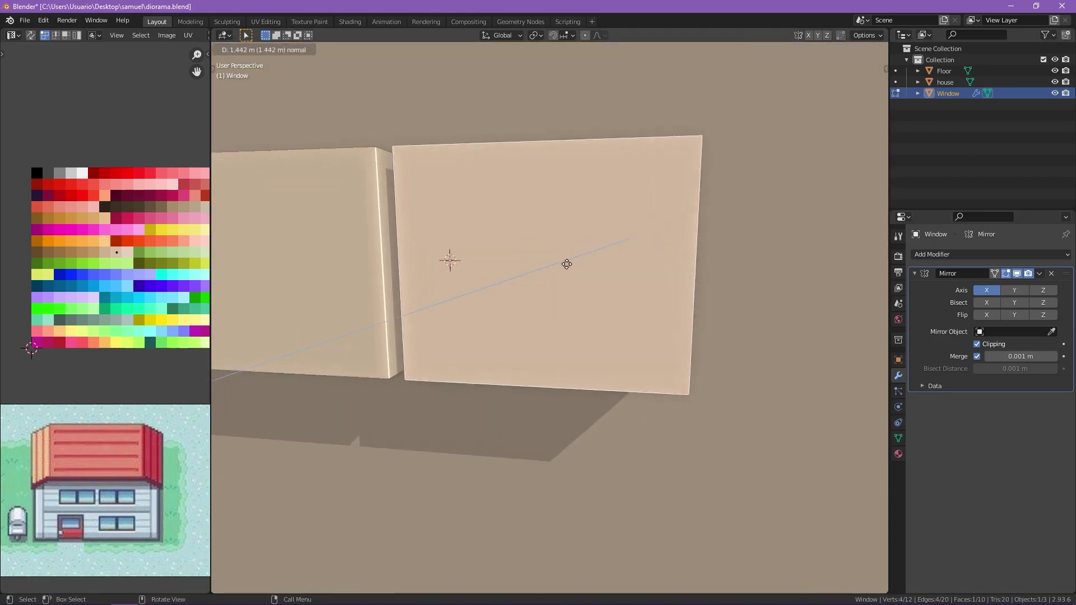
{"action": "key", "text": "Escape"}
{"action": "middle_click_drag", "start_coordinate": [712, 228], "coordinate": [592, 281]}
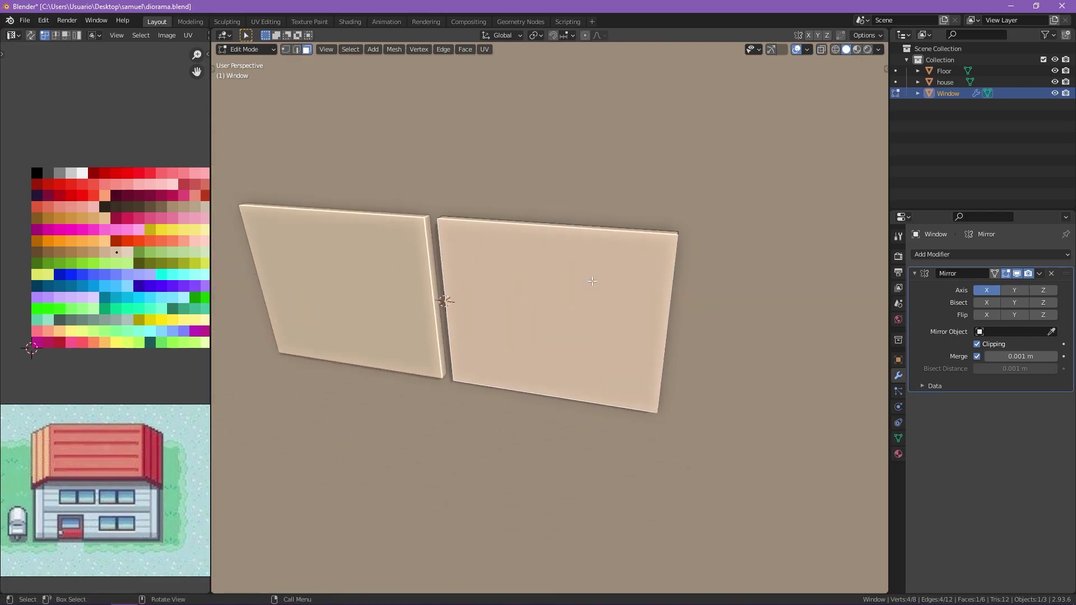
{"action": "key", "text": "i"}
{"action": "left_click", "coordinate": [695, 353]}
{"action": "middle_click_drag", "start_coordinate": [695, 353], "coordinate": [442, 390]}
{"action": "key", "text": "e"}
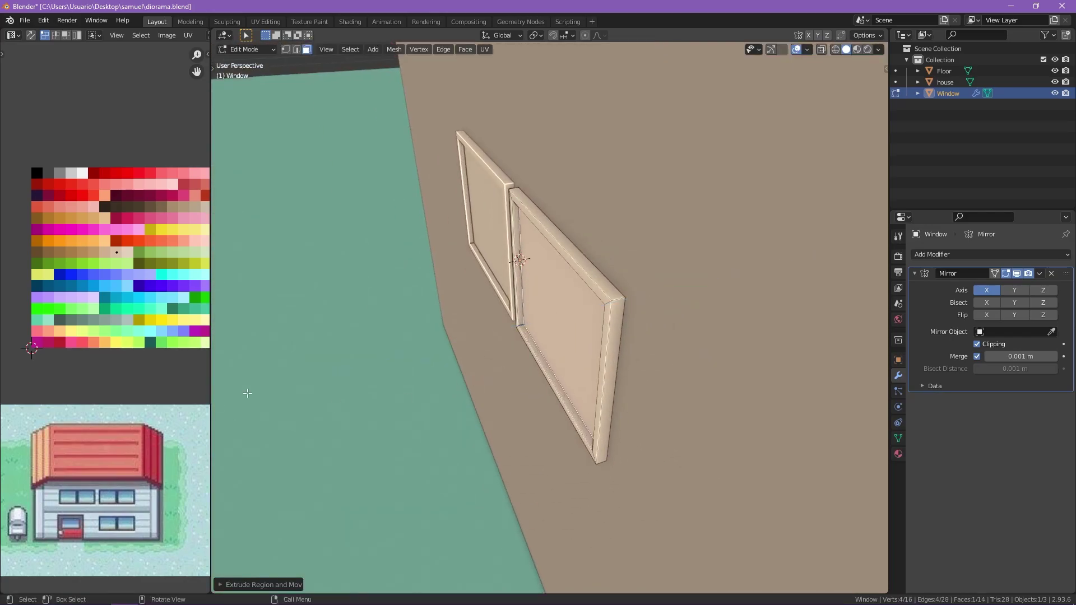
Move the glass UVs onto the light blue palette cell.
{"action": "key", "text": "g"}
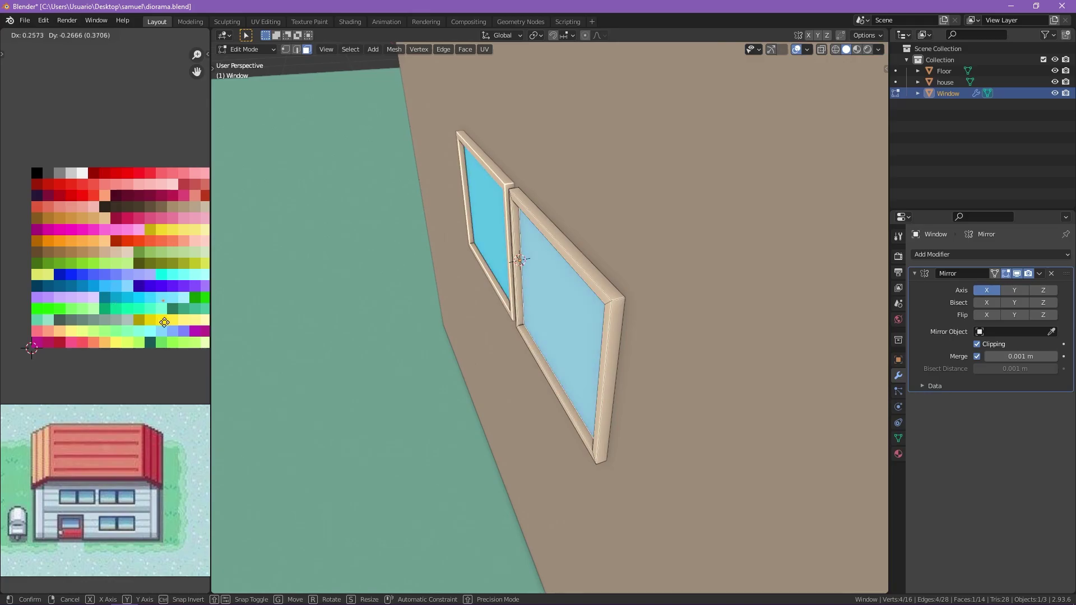
{"action": "left_click", "coordinate": [166, 321]}
{"action": "middle_click_drag", "start_coordinate": [314, 320], "coordinate": [459, 292]}
{"action": "scroll", "coordinate": [460, 291], "scroll_direction": "up", "scroll_amount": 3}
Recess the glass inward along its normal and leave Edit Mode.
{"action": "key", "text": "e"}
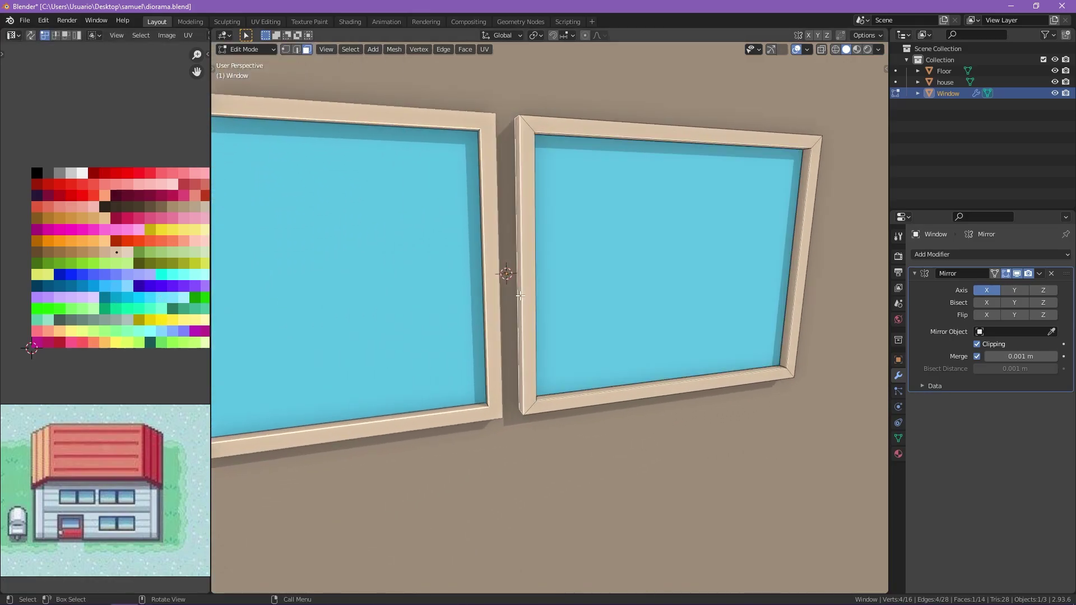
{"action": "left_click", "coordinate": [479, 298]}
{"action": "middle_click_drag", "start_coordinate": [440, 329], "coordinate": [575, 271]}
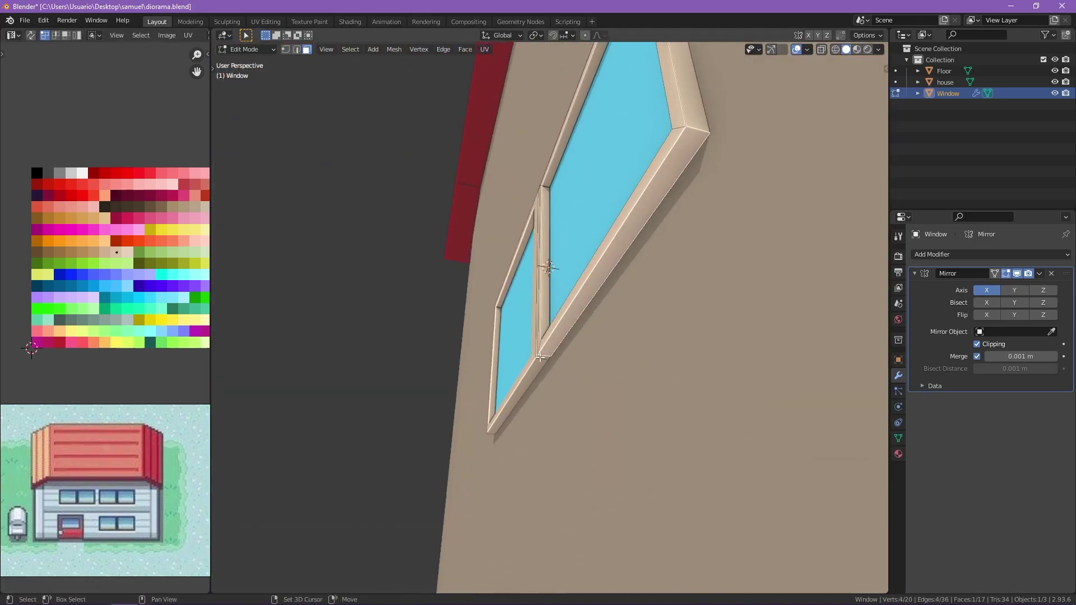
{"action": "key", "text": "Tab"}
{"action": "middle_click_drag", "start_coordinate": [539, 357], "coordinate": [583, 363]}
{"action": "scroll", "coordinate": [583, 363], "scroll_direction": "up", "scroll_amount": 3}
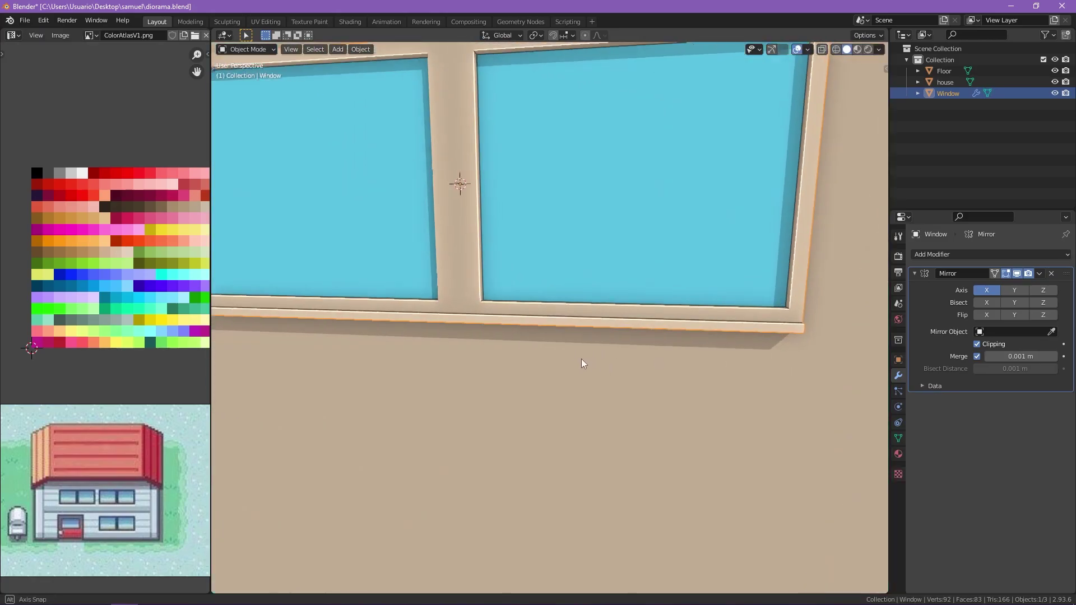
Move the house wall UVs onto the white palette cell.
{"action": "scroll", "coordinate": [575, 351], "scroll_direction": "down", "scroll_amount": 10}
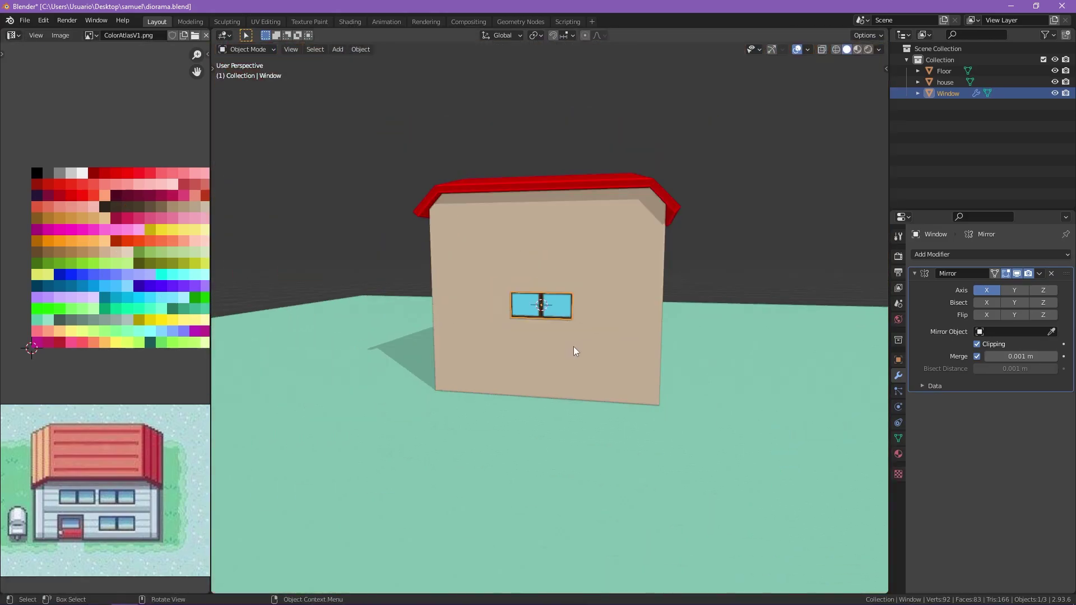
{"action": "left_click", "coordinate": [573, 351]}
{"action": "scroll", "coordinate": [573, 352], "scroll_direction": "up", "scroll_amount": 4}
{"action": "key", "text": "Tab"}
{"action": "key", "text": "g"}
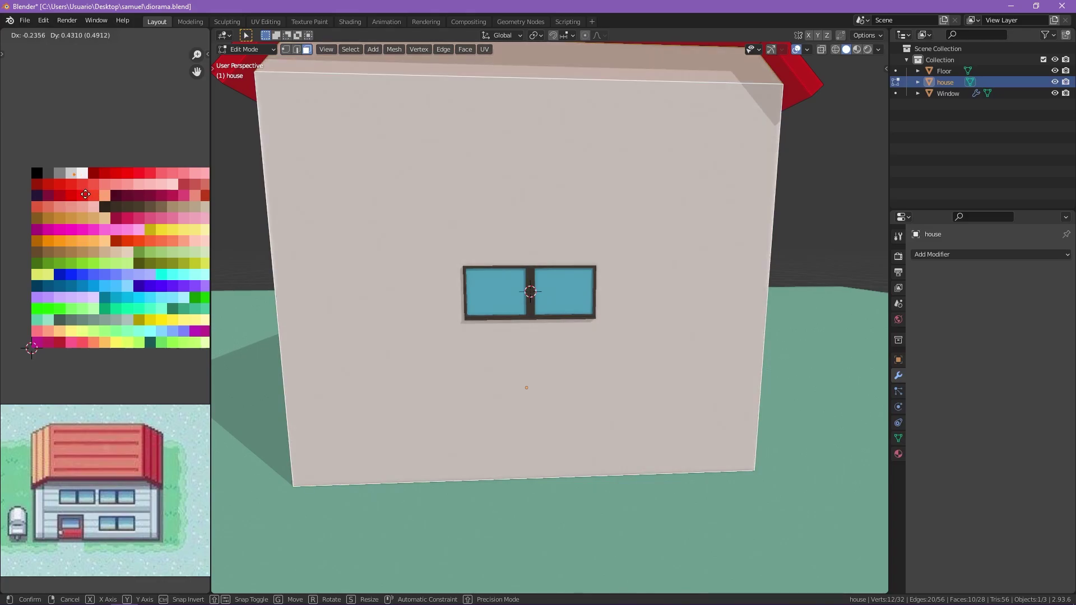
{"action": "left_click", "coordinate": [85, 194]}
{"action": "key", "text": "Tab"}
Adjust the window's top frame edge loop vertically along Z.
{"action": "key", "text": "KP_1"}
{"action": "left_click", "coordinate": [588, 320]}
{"action": "key", "text": "Tab"}
{"action": "middle_click_drag", "start_coordinate": [588, 321], "coordinate": [481, 287]}
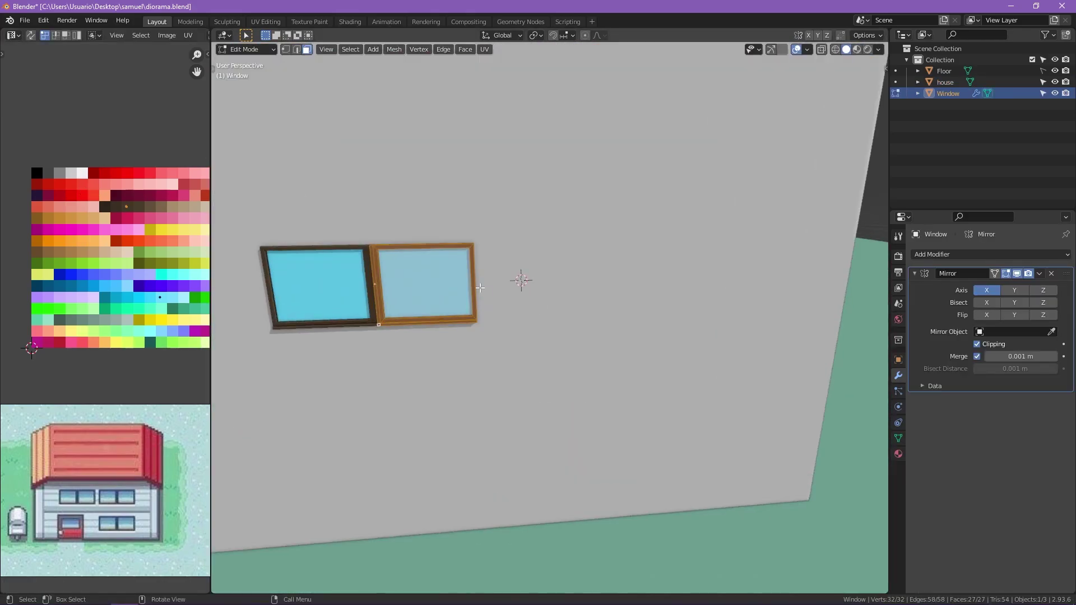
{"action": "scroll", "coordinate": [480, 288], "scroll_direction": "up", "scroll_amount": 4}
{"action": "left_click", "coordinate": [465, 304], "text": "alt"}
{"action": "key", "text": "g"}
{"action": "key", "text": "z"}
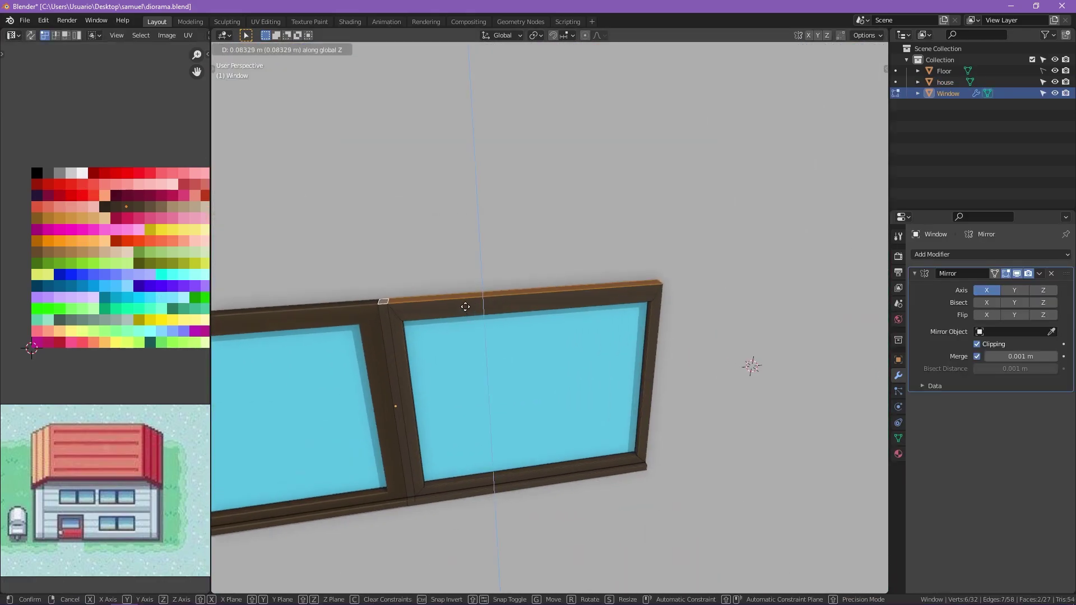
{"action": "left_click", "coordinate": [465, 307]}
{"action": "key", "text": "KP_1"}
Scale the window to its new size on the house front.
{"action": "key", "text": "Tab"}
{"action": "scroll", "coordinate": [638, 339], "scroll_direction": "down", "scroll_amount": 4}
{"action": "key", "text": "s"}
{"action": "left_click", "coordinate": [637, 339]}
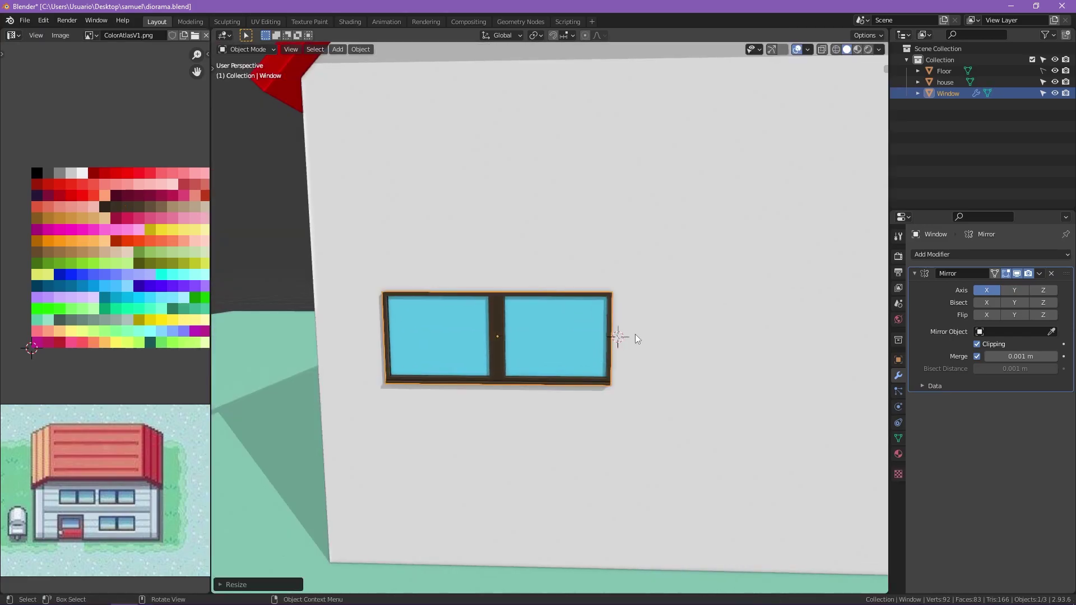
{"action": "key", "text": "KP_1"}
{"action": "scroll", "coordinate": [644, 241], "scroll_direction": "down", "scroll_amount": 4}
Duplicate the window along X to add a second window, then copy it again.
{"action": "key", "text": "shift+d"}
{"action": "key", "text": "x"}
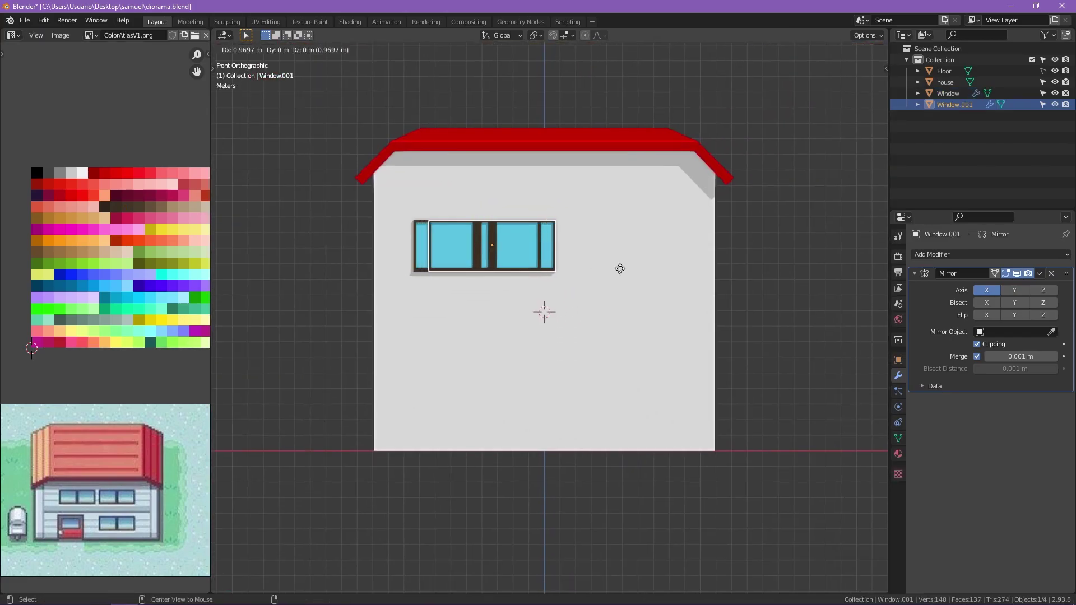
{"action": "key", "text": "x"}
{"action": "left_click", "coordinate": [615, 246]}
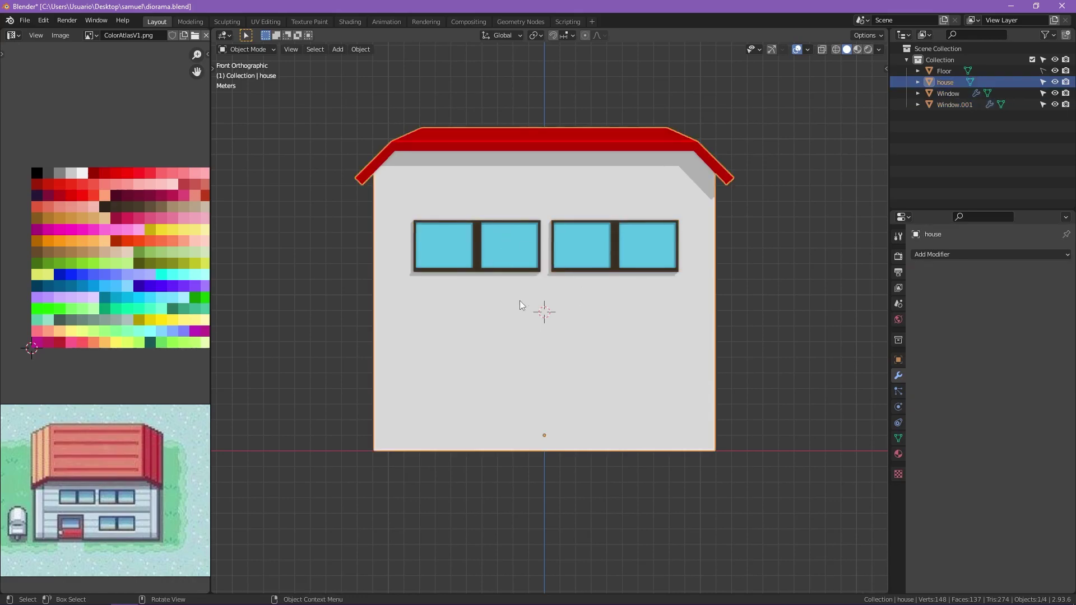
{"action": "key", "text": "shift+d"}
{"action": "key", "text": "z"}
{"action": "left_click", "coordinate": [529, 374]}
Duplicate the house wall as house.001 and shrink it into a slim door strip.
{"action": "mouse_move", "coordinate": [529, 374]}
{"action": "middle_mouse_down"}
{"action": "mouse_move", "coordinate": [739, 318]}
{"action": "mouse_move", "coordinate": [627, 344]}
{"action": "middle_mouse_up"}
{"action": "key", "text": "shift+d"}
{"action": "key", "text": "Escape"}
{"action": "key", "text": "Tab"}
{"action": "key", "text": "s"}
{"action": "key", "text": "x"}
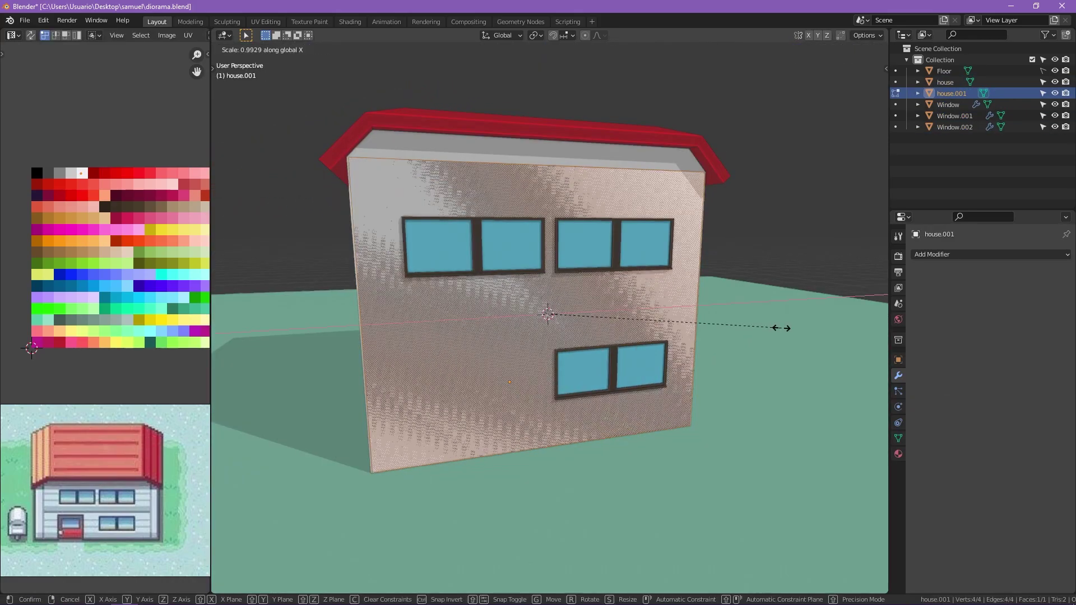
{"action": "key", "text": "Return"}
{"action": "left_click", "coordinate": [547, 163]}
{"action": "key", "text": "g"}
{"action": "key", "text": "z"}
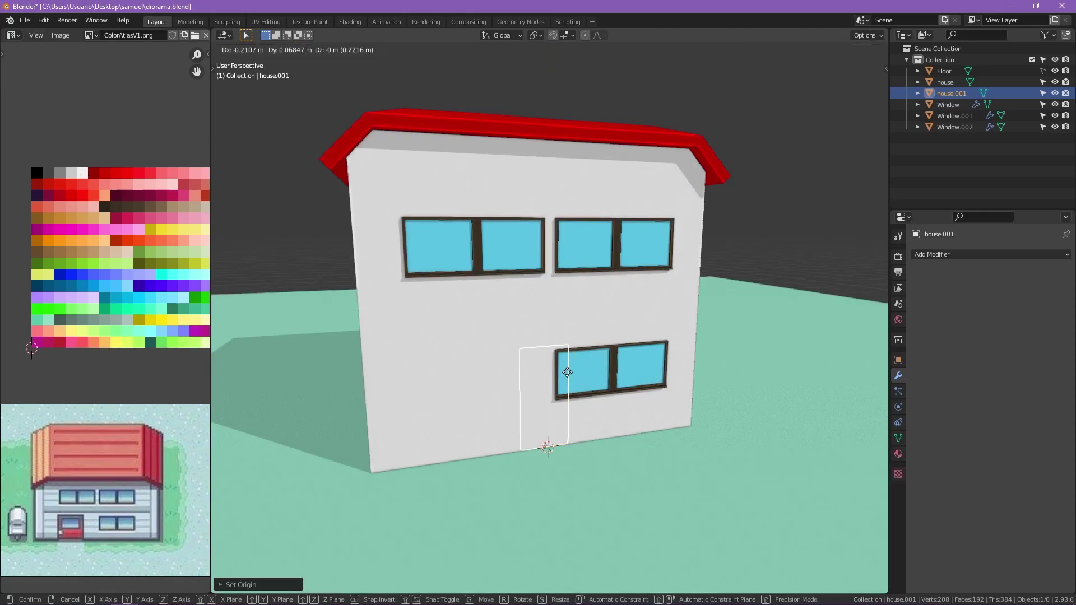
{"action": "left_click", "coordinate": [489, 383]}
Add horizontal loop cuts across the house wall to outline the door's top.
{"action": "middle_click_drag", "start_coordinate": [490, 383], "coordinate": [466, 330]}
{"action": "scroll", "coordinate": [408, 290], "scroll_direction": "up", "scroll_amount": 3}
{"action": "left_click", "coordinate": [427, 299]}
{"action": "key", "text": "Tab"}
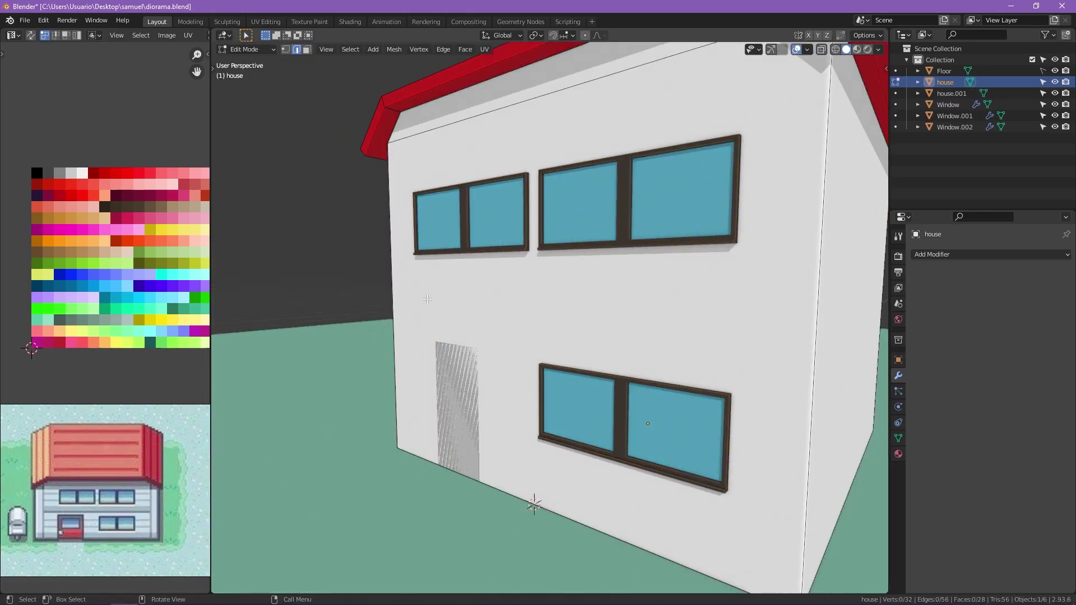
{"action": "key", "text": "ctrl+r"}
{"action": "left_click", "coordinate": [438, 320]}
{"action": "left_click", "coordinate": [573, 35]}
{"action": "scroll", "coordinate": [504, 281], "scroll_direction": "up", "scroll_amount": 3}
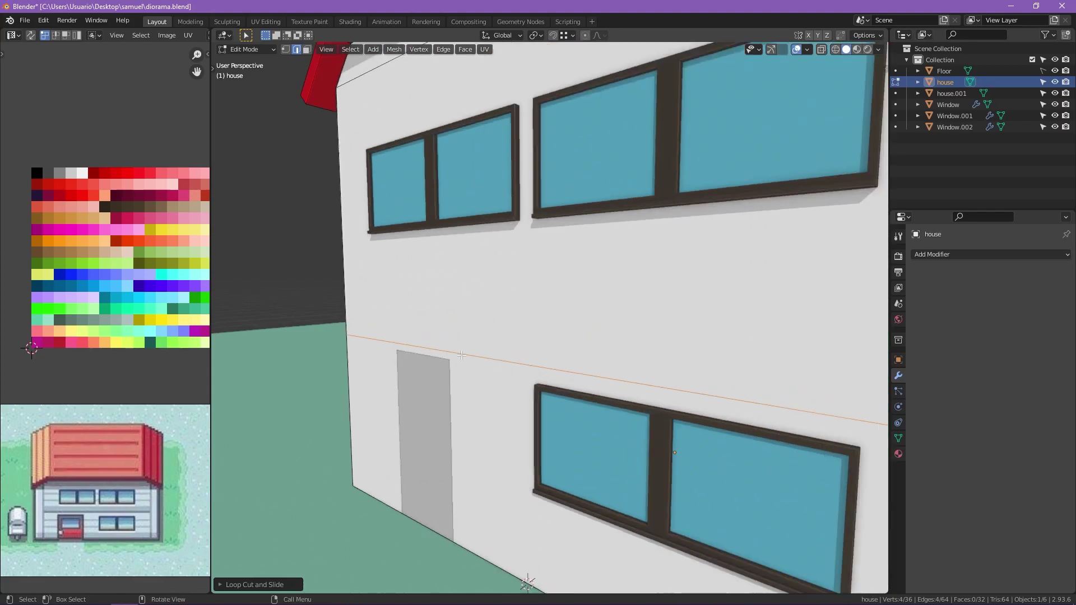
{"action": "key", "text": "g"}
{"action": "key", "text": "g"}
{"action": "left_click", "coordinate": [561, 292]}
Add a vertical loop cut beside the door and extrude the door face into the wall.
{"action": "scroll", "coordinate": [560, 291], "scroll_direction": "down", "scroll_amount": 4}
{"action": "key", "text": "ctrl+r"}
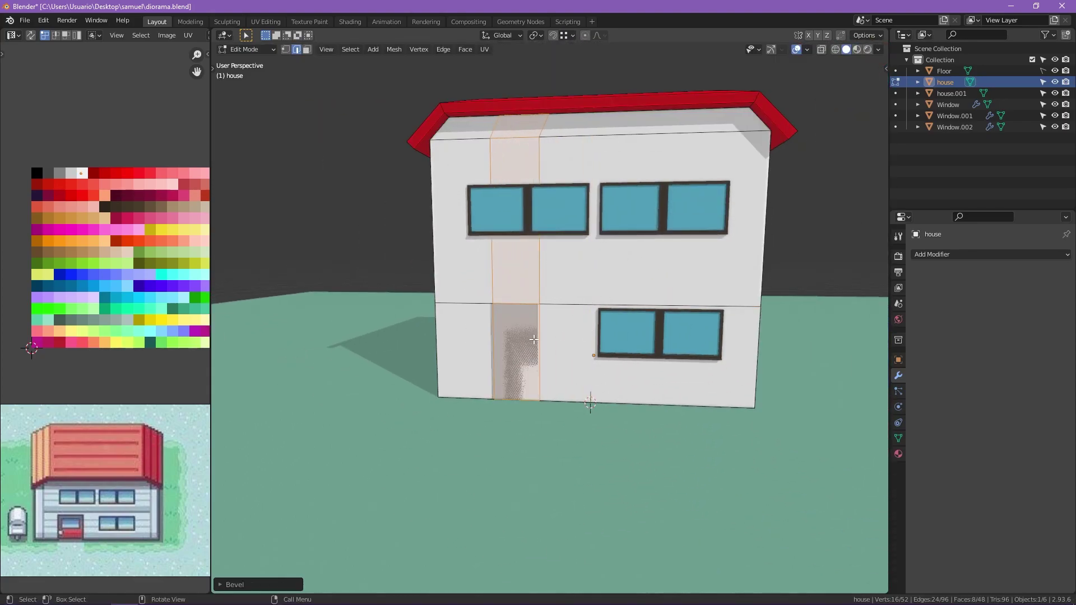
{"action": "mouse_move", "coordinate": [533, 339]}
{"action": "middle_mouse_down"}
{"action": "mouse_move", "coordinate": [504, 342]}
{"action": "mouse_move", "coordinate": [538, 367]}
{"action": "middle_mouse_up"}
{"action": "scroll", "coordinate": [504, 342], "scroll_direction": "up", "scroll_amount": 3}
{"action": "key", "text": "e"}
Narrow the door from the front view and extrude its face to give it thickness.
{"action": "key", "text": "KP_1"}
{"action": "key", "text": "g"}
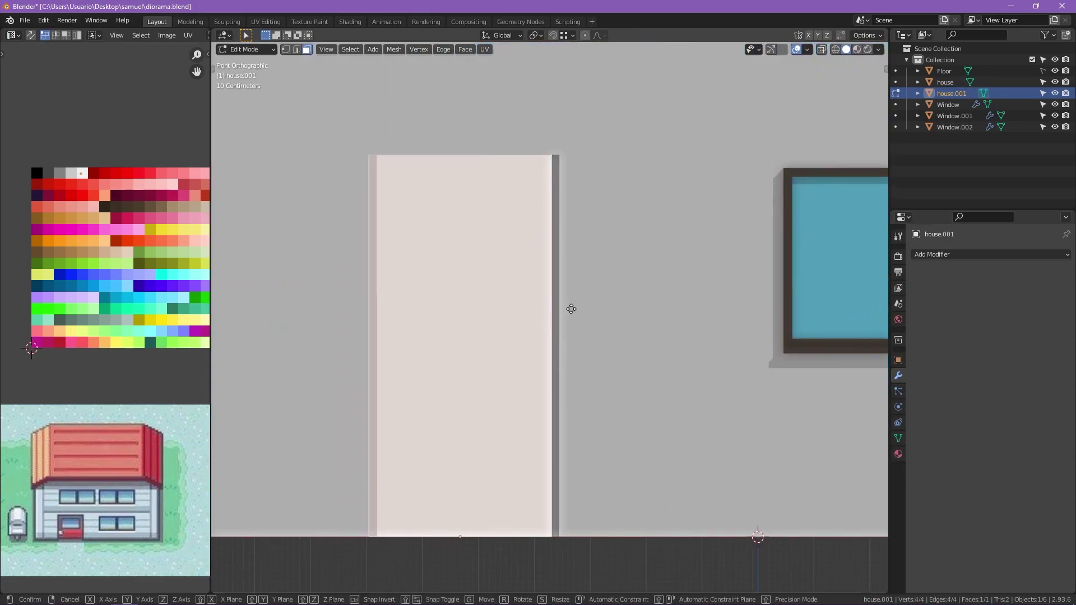
{"action": "key", "text": "s"}
{"action": "left_click", "coordinate": [598, 314]}
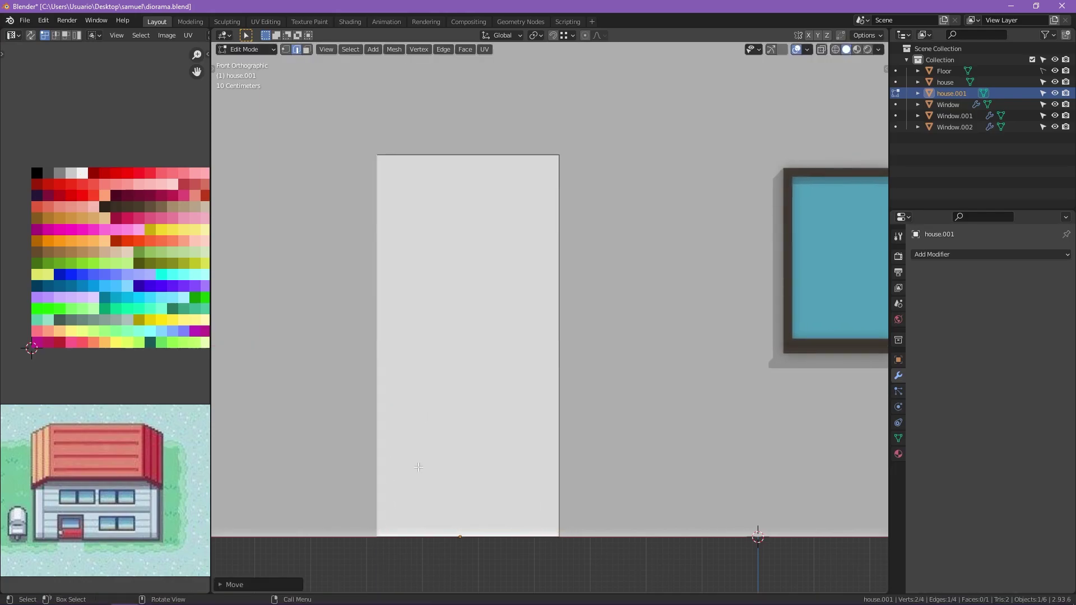
{"action": "mouse_move", "coordinate": [416, 463]}
{"action": "middle_mouse_down"}
{"action": "mouse_move", "coordinate": [545, 311]}
{"action": "mouse_move", "coordinate": [661, 264]}
{"action": "middle_mouse_up"}
{"action": "key", "text": "alt+z"}
{"action": "key", "text": "e"}
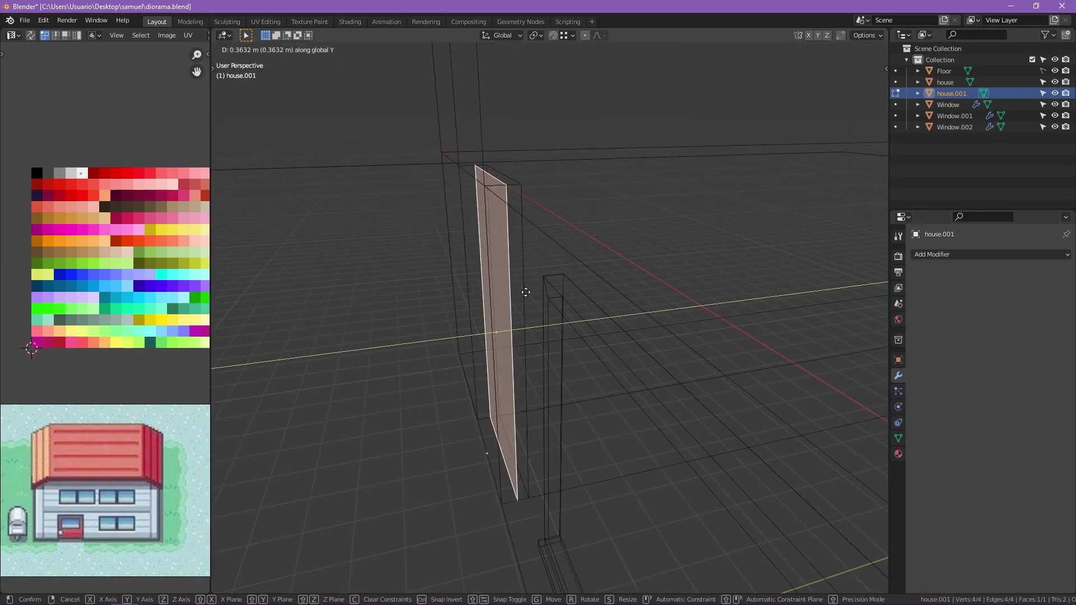
Inset a smaller face near the top of the door for the glass panel.
{"action": "middle_click_drag", "start_coordinate": [515, 297], "coordinate": [673, 294]}
{"action": "key", "text": "s"}
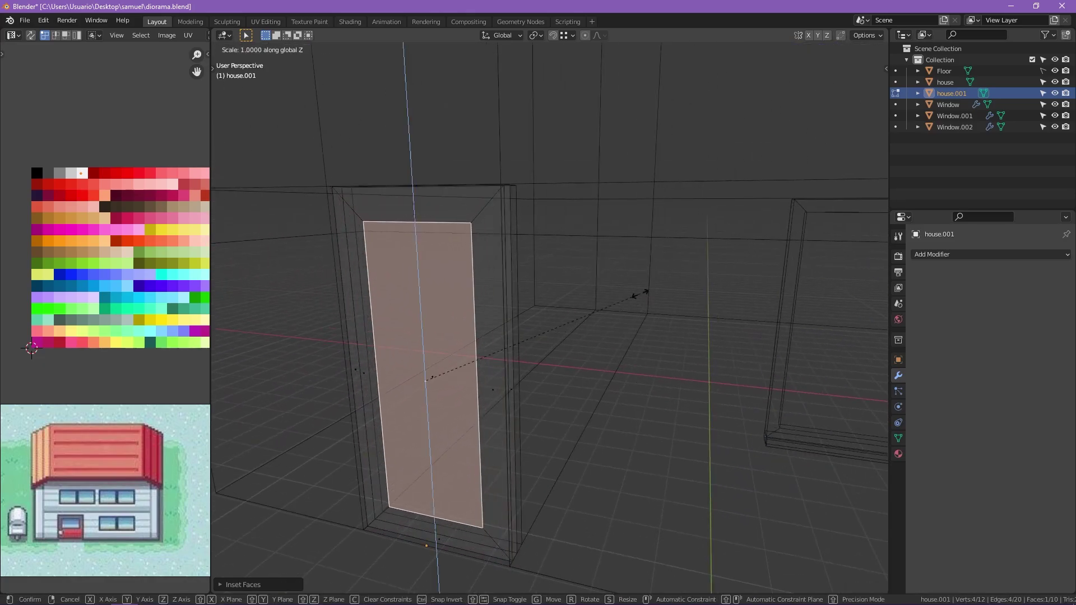
{"action": "left_click", "coordinate": [492, 356]}
{"action": "key", "text": "g"}
{"action": "key", "text": "z"}
{"action": "key", "text": "z"}
{"action": "left_click", "coordinate": [467, 264]}
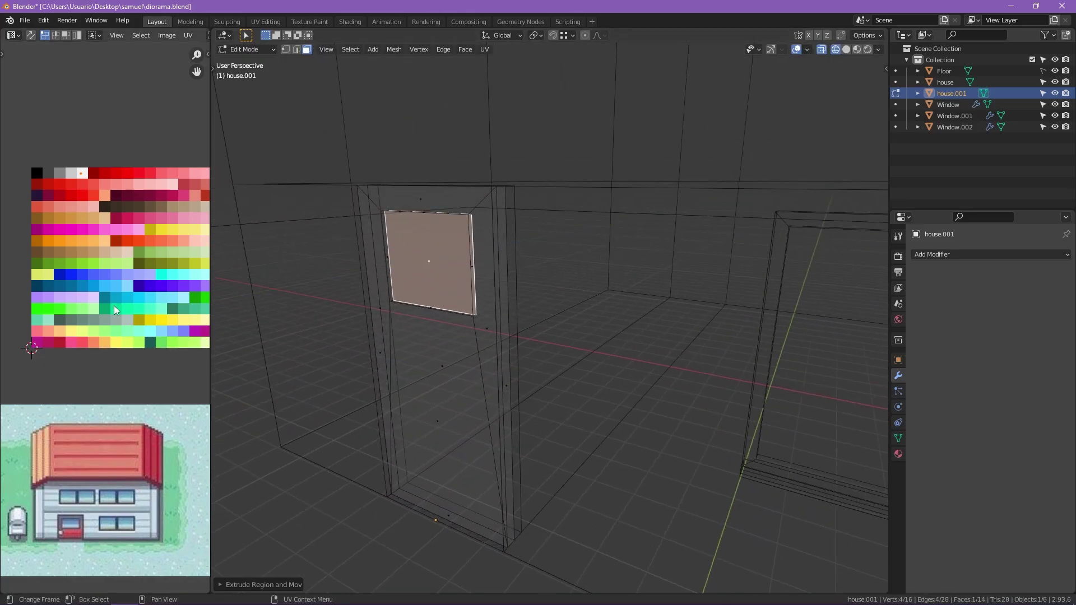
Cancel a palette move, return to solid shading and select the whole door mesh.
{"action": "key", "text": "g"}
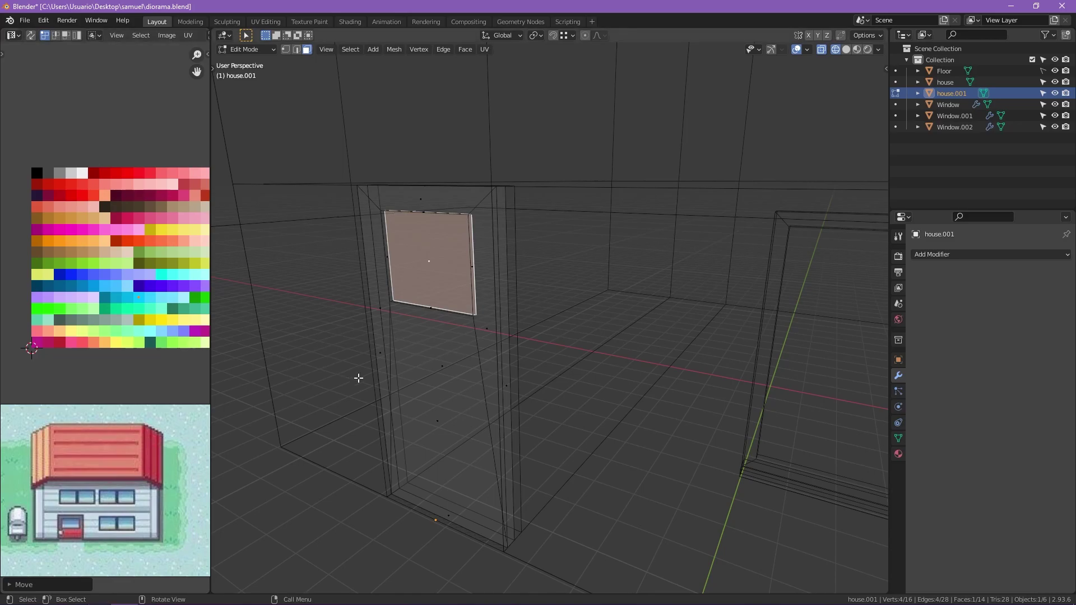
{"action": "key", "text": "ctrl+z"}
{"action": "key", "text": "shift+z"}
{"action": "key", "text": "a"}
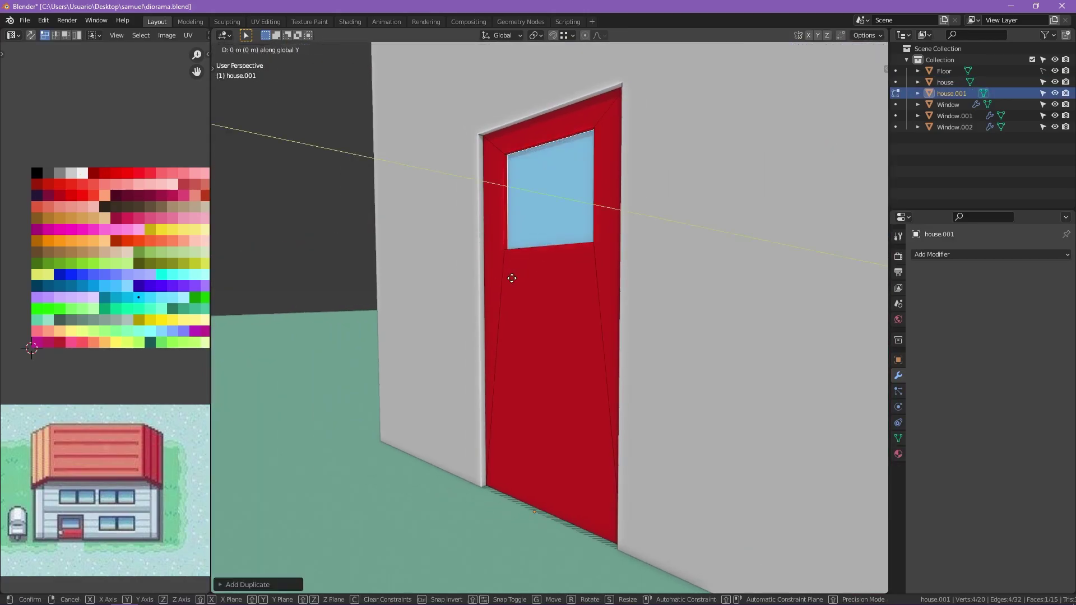
Extrude a small face into a door handle and choose its palette colour.
{"action": "middle_click_drag", "start_coordinate": [530, 208], "coordinate": [510, 231]}
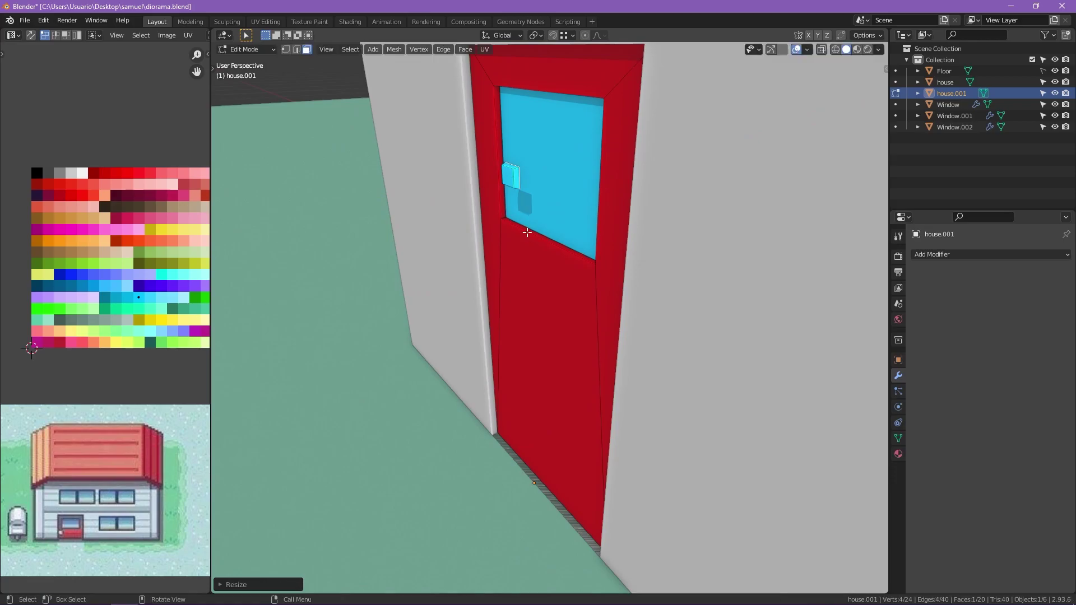
{"action": "key", "text": "e"}
{"action": "left_click", "coordinate": [523, 176]}
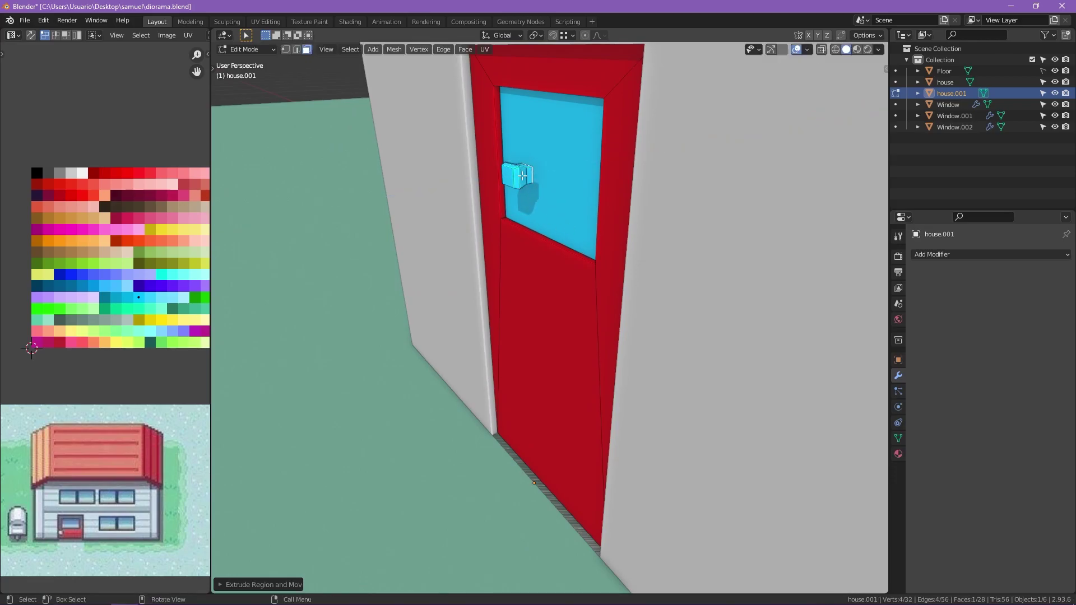
{"action": "left_click", "coordinate": [60, 199]}
Resize the door handle and move it lower on the door.
{"action": "key", "text": "g"}
{"action": "left_click", "coordinate": [490, 442]}
{"action": "key", "text": "s"}
{"action": "left_click", "coordinate": [567, 510]}
{"action": "middle_click_drag", "start_coordinate": [567, 510], "coordinate": [445, 435]}
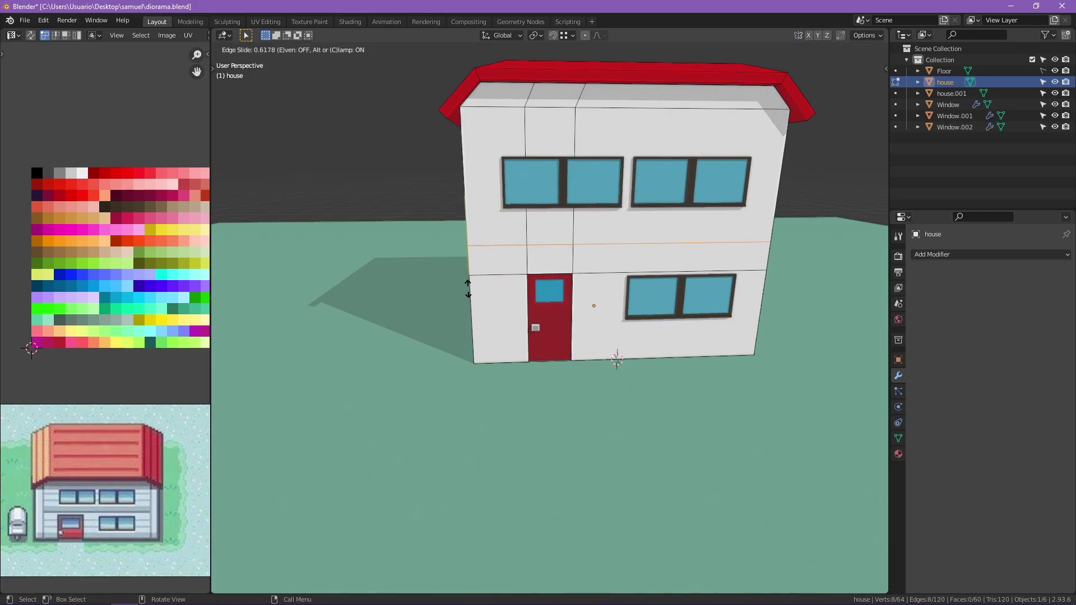
Add a horizontal and a vertical loop cut on the house walls.
{"action": "key", "text": "alt+a"}
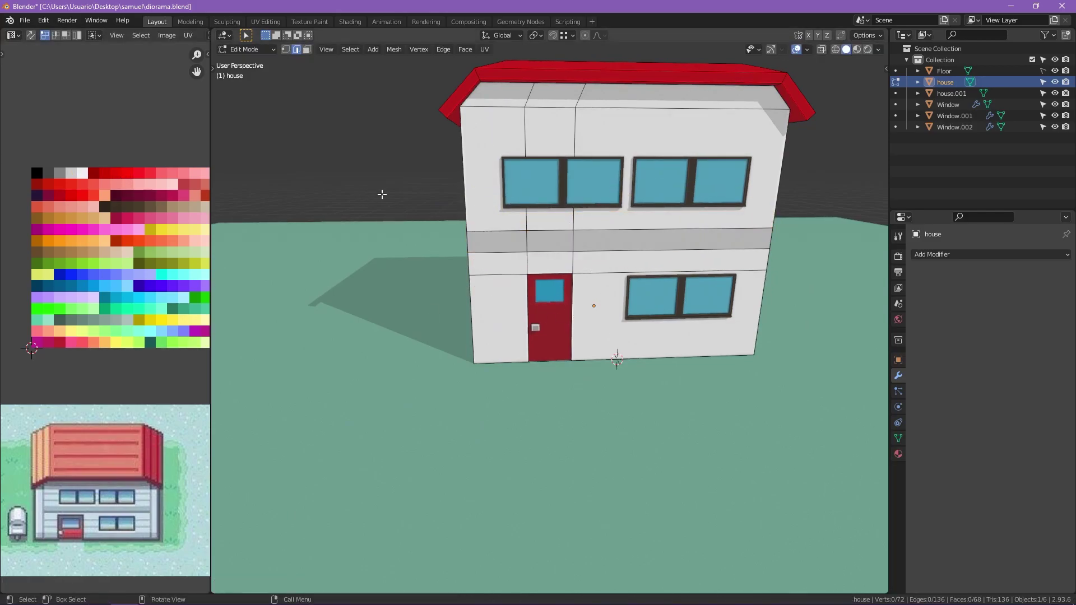
{"action": "mouse_move", "coordinate": [385, 192]}
{"action": "middle_mouse_down"}
{"action": "mouse_move", "coordinate": [414, 185]}
{"action": "mouse_move", "coordinate": [500, 301]}
{"action": "middle_mouse_up"}
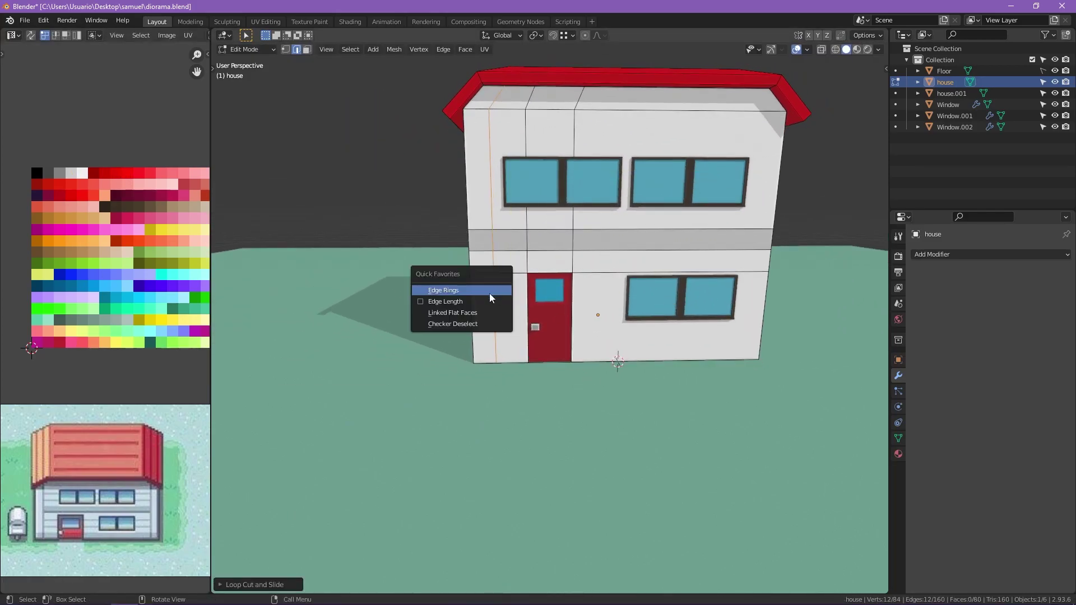
{"action": "left_click", "coordinate": [784, 129]}
{"action": "scroll", "coordinate": [473, 342], "scroll_direction": "up", "scroll_amount": 2}
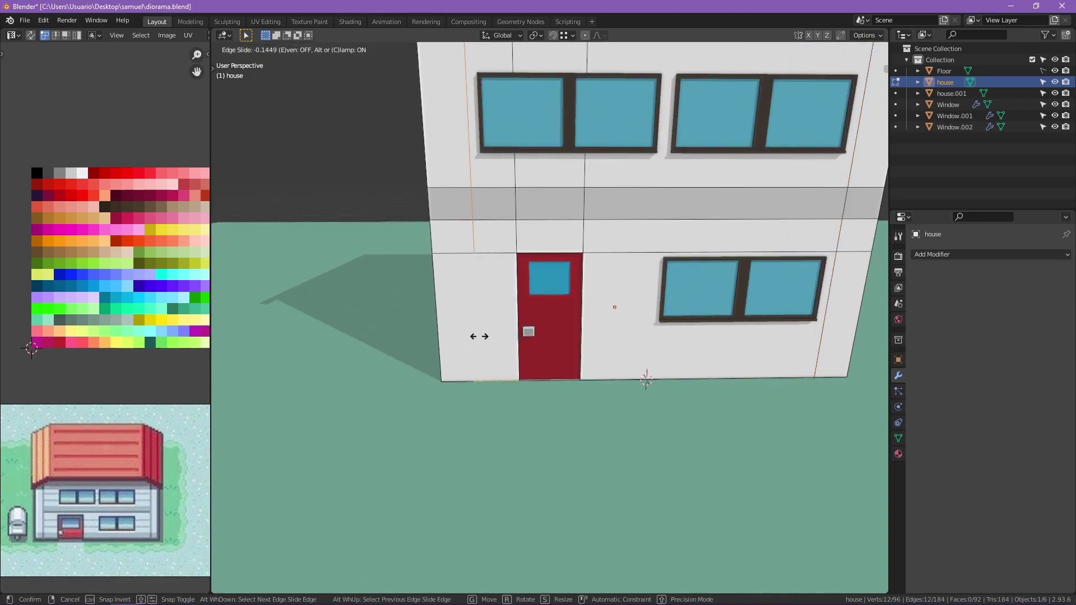
{"action": "left_click", "coordinate": [477, 336]}
Select the left corner column of faces and move them onto the grey swatch.
{"action": "key", "text": "3"}
{"action": "left_click", "coordinate": [450, 256], "text": "alt"}
{"action": "scroll", "coordinate": [705, 292], "scroll_direction": "down", "scroll_amount": 3}
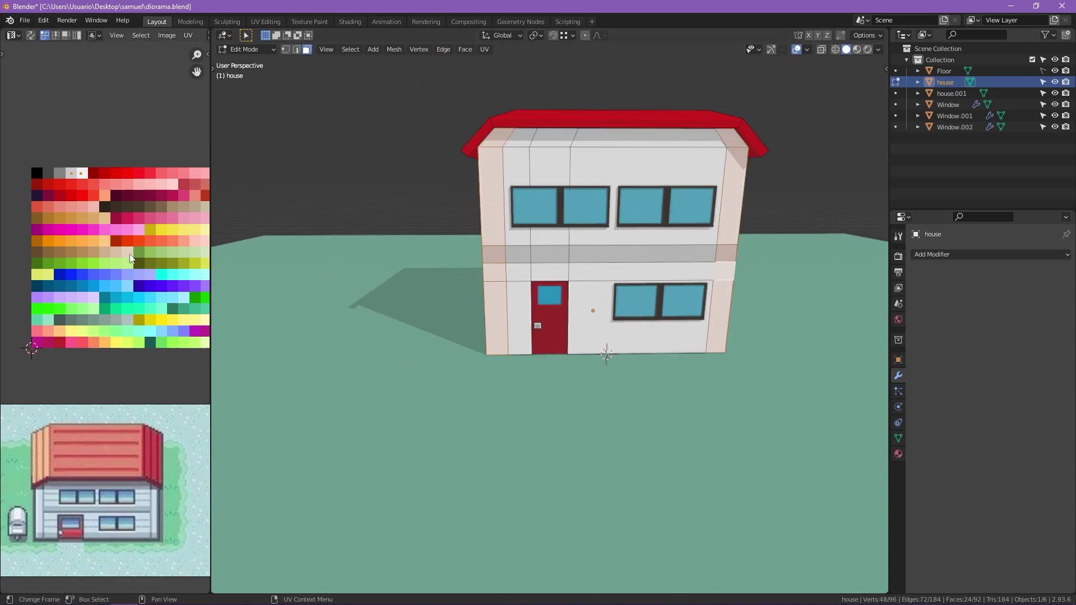
{"action": "key", "text": "alt+a"}
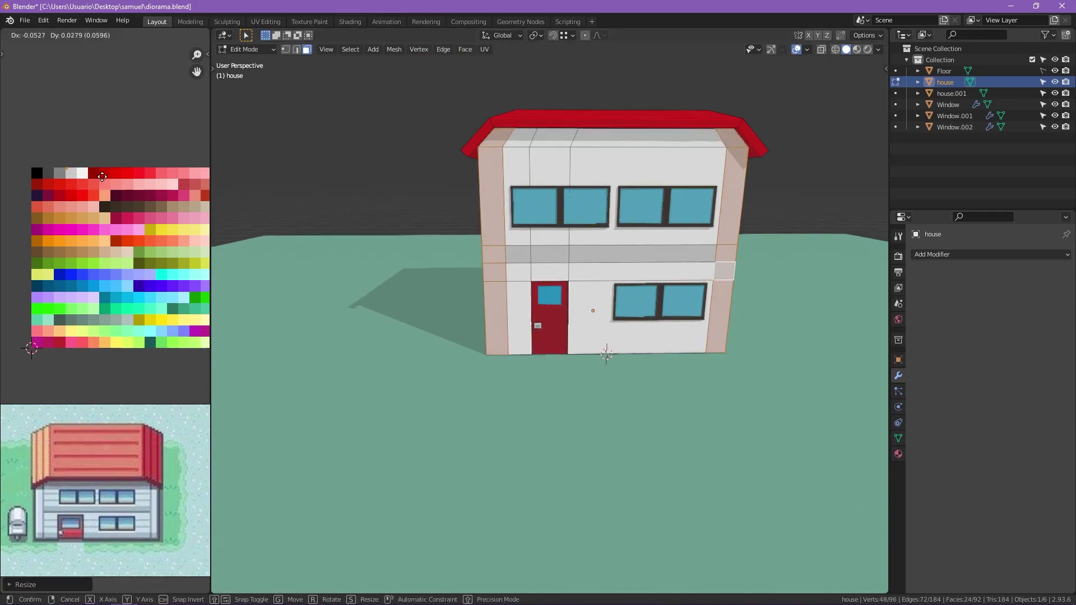
{"action": "scroll", "coordinate": [452, 146], "scroll_direction": "down", "scroll_amount": 2}
Select the faces along the top of the house and recolour them grey.
{"action": "middle_click_drag", "start_coordinate": [453, 146], "coordinate": [713, 203]}
{"action": "left_click", "coordinate": [524, 159], "text": "alt"}
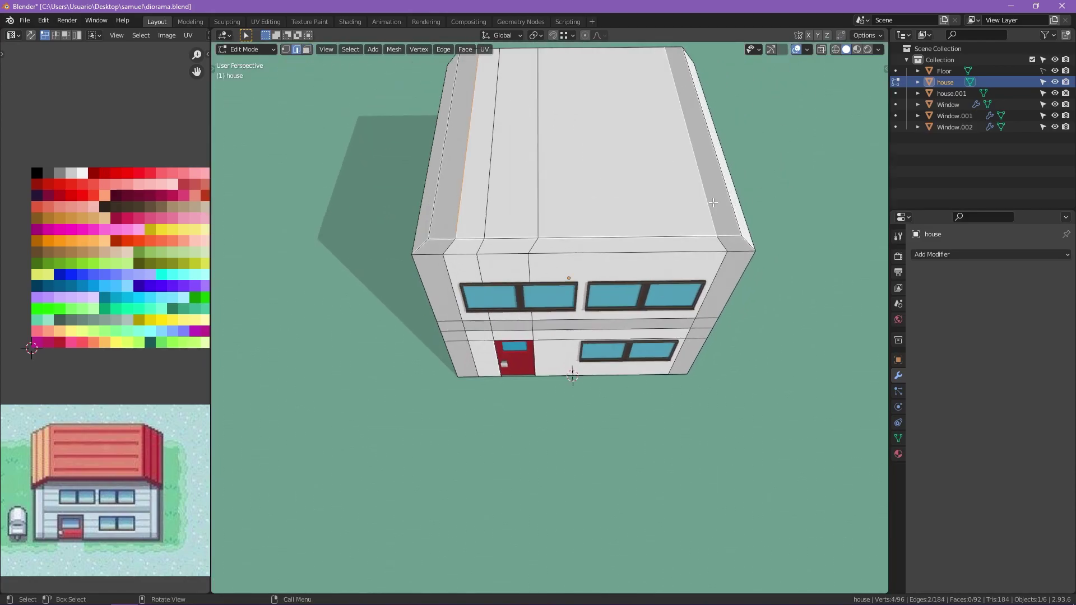
{"action": "key", "text": "alt+a"}
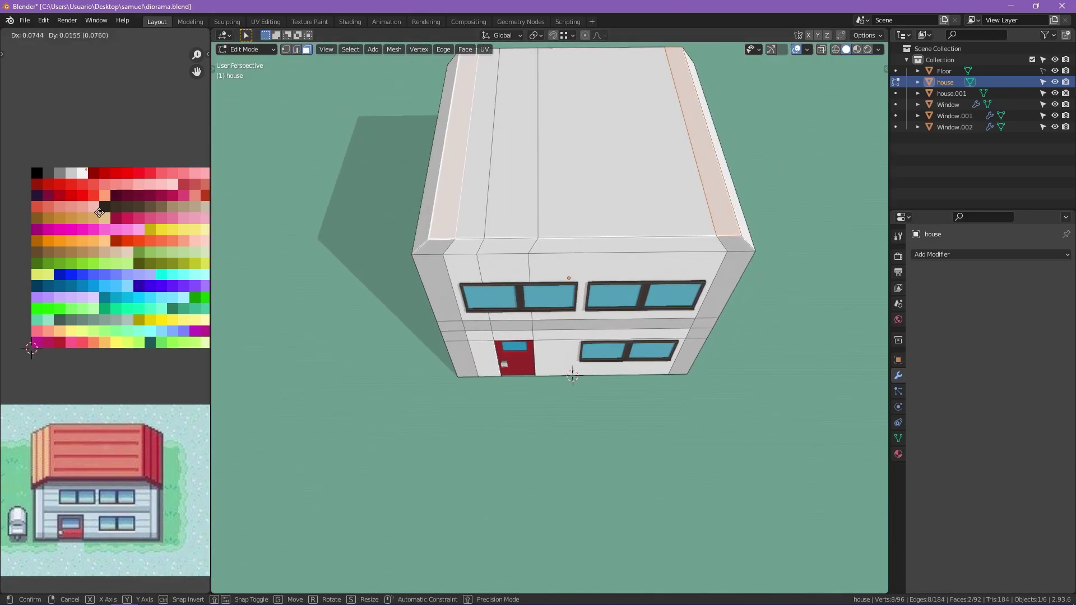
{"action": "middle_click_drag", "start_coordinate": [493, 224], "coordinate": [517, 270]}
{"action": "scroll", "coordinate": [517, 270], "scroll_direction": "up", "scroll_amount": 3}
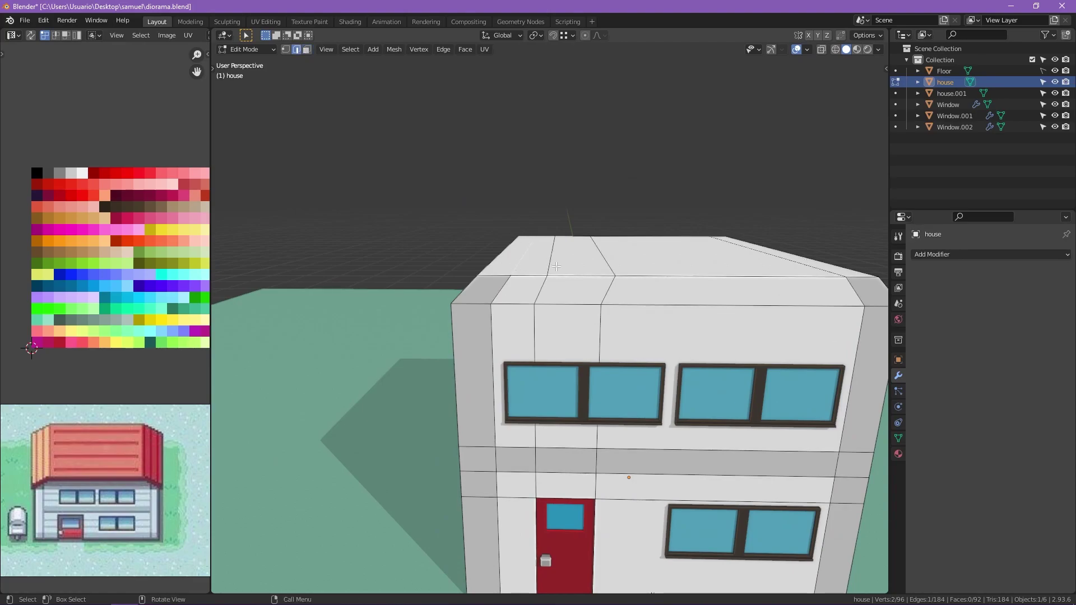
{"action": "scroll", "coordinate": [813, 277], "scroll_direction": "down", "scroll_amount": 3}
Leave Edit Mode and inspect the grey trims from the corner and front.
{"action": "key", "text": "Tab"}
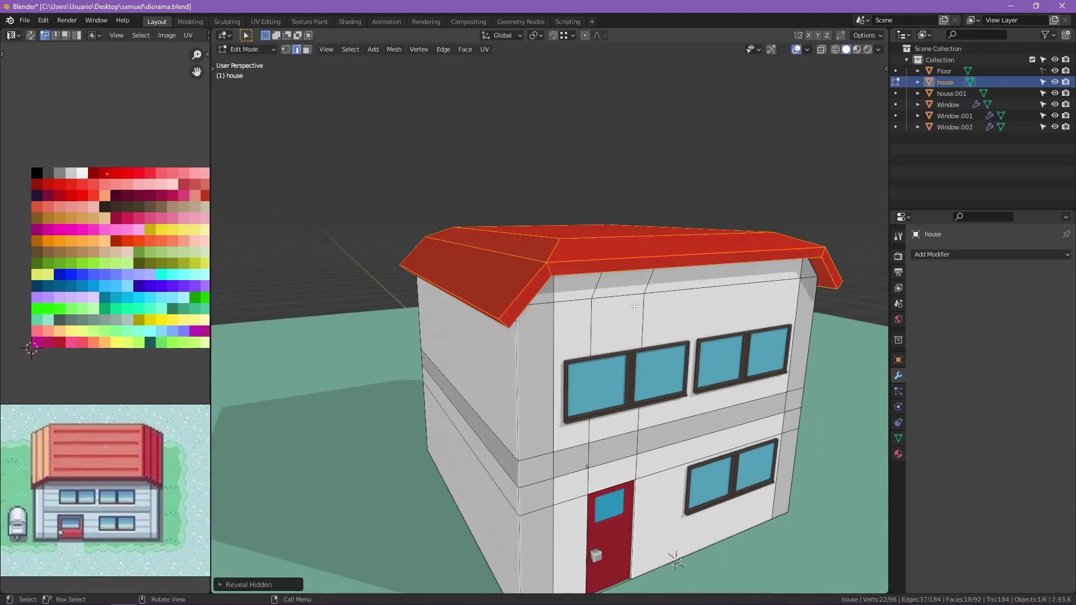
{"action": "middle_click_drag", "start_coordinate": [813, 278], "coordinate": [660, 308]}
{"action": "scroll", "coordinate": [660, 307], "scroll_direction": "up", "scroll_amount": 6}
{"action": "mouse_move", "coordinate": [600, 156]}
{"action": "middle_mouse_down", "text": "shift"}
{"action": "mouse_move", "coordinate": [703, 204]}
{"action": "mouse_move", "coordinate": [447, 279]}
{"action": "middle_mouse_up", "text": "shift"}
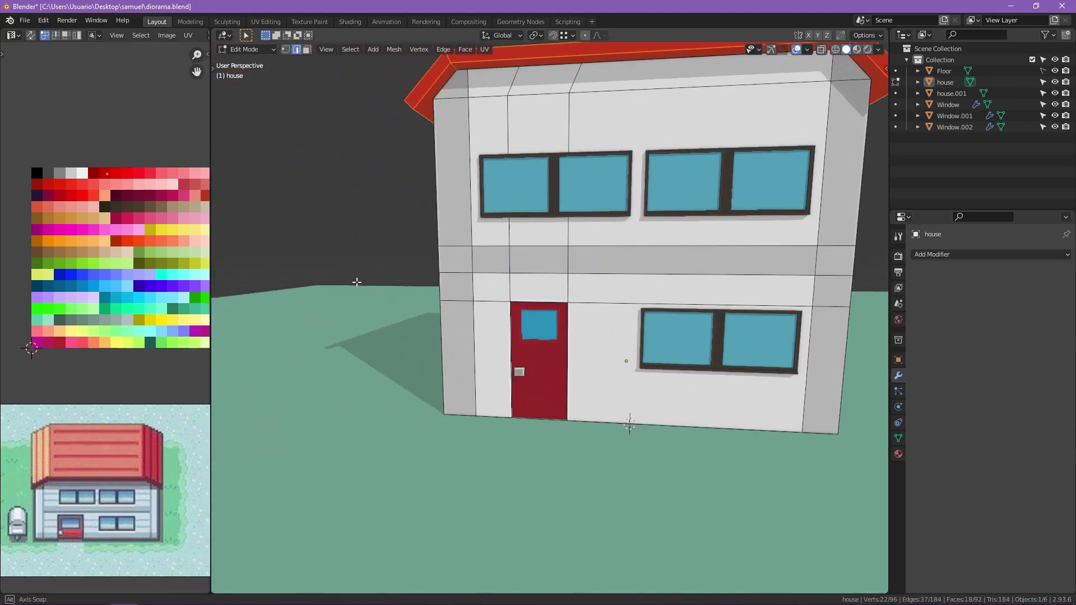
{"action": "scroll", "coordinate": [446, 279], "scroll_direction": "down", "scroll_amount": 3}
{"action": "scroll", "coordinate": [410, 236], "scroll_direction": "down", "scroll_amount": 2}
{"action": "left_click", "coordinate": [410, 235]}
Duplicate both window objects and rotate the copies 90° to face sideways.
{"action": "left_click", "coordinate": [552, 281]}
{"action": "left_click", "coordinate": [598, 280], "text": "shift"}
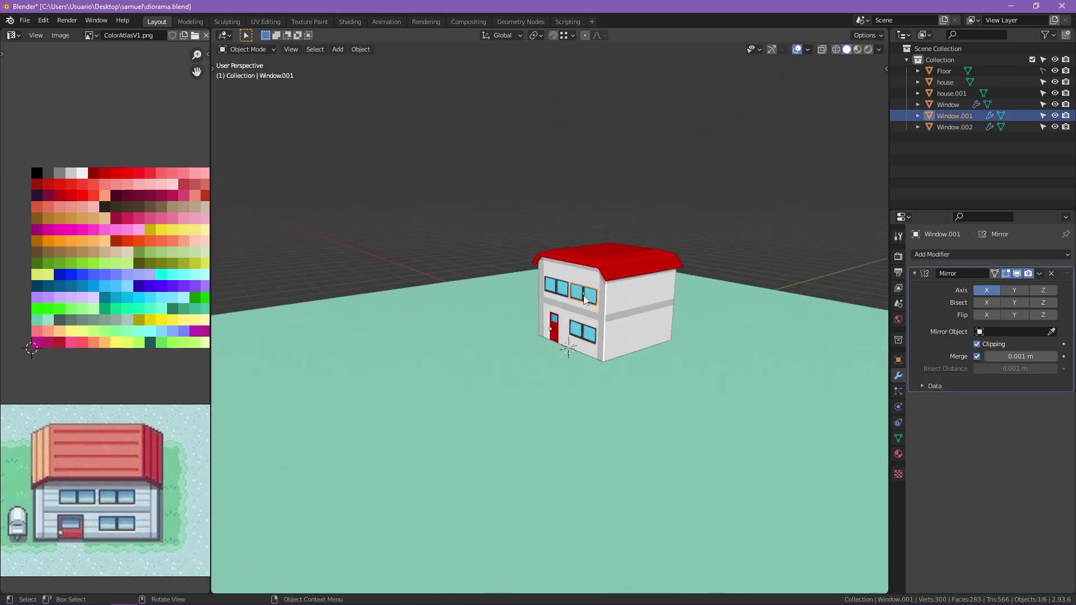
{"action": "key", "text": "KP_7"}
{"action": "key", "text": "shift+z"}
{"action": "key", "text": "shift+d"}
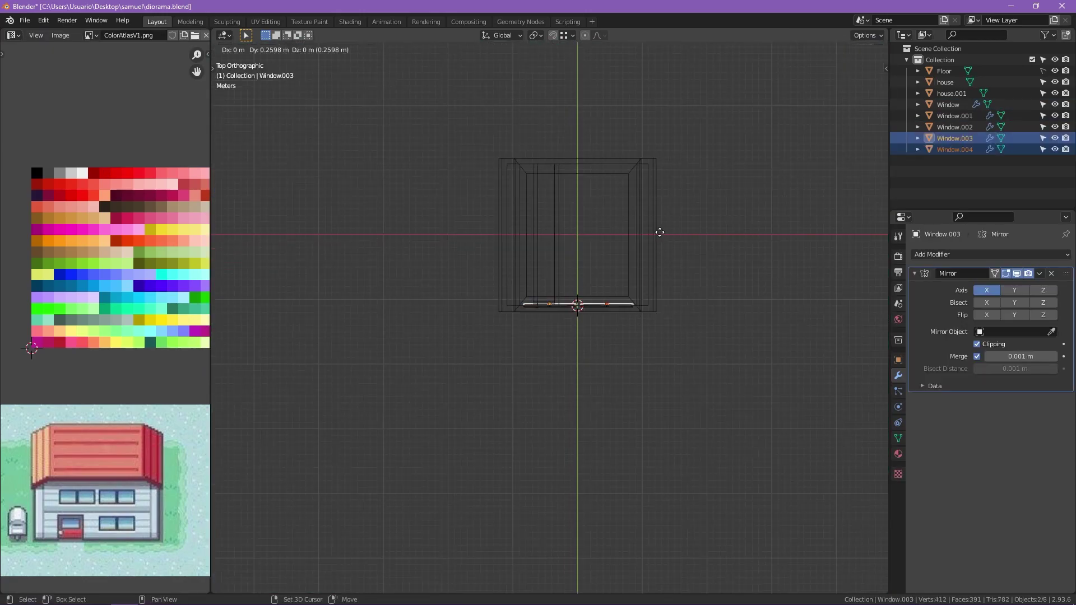
{"action": "key", "text": "Escape"}
{"action": "key", "text": "r"}
{"action": "key", "text": "Return"}
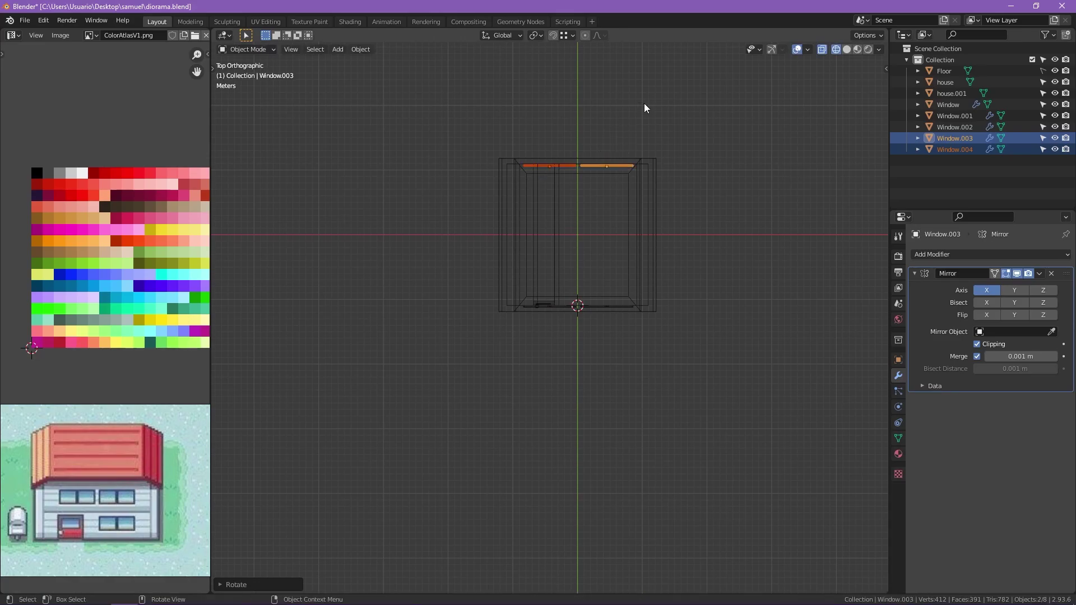
Move the copied windows along Y until flush against the house's side wall.
{"action": "middle_click_drag", "start_coordinate": [644, 103], "coordinate": [514, 166]}
{"action": "key", "text": "shift+z"}
{"action": "scroll", "coordinate": [459, 140], "scroll_direction": "up", "scroll_amount": 5}
{"action": "mouse_move", "coordinate": [459, 146]}
{"action": "middle_mouse_down"}
{"action": "mouse_move", "coordinate": [539, 184]}
{"action": "mouse_move", "coordinate": [454, 250]}
{"action": "mouse_move", "coordinate": [535, 297]}
{"action": "middle_mouse_up"}
{"action": "left_click", "coordinate": [585, 179]}
{"action": "key", "text": "g"}
{"action": "key", "text": "y"}
{"action": "left_click", "coordinate": [478, 240]}
{"action": "scroll", "coordinate": [479, 166], "scroll_direction": "down", "scroll_amount": 5}
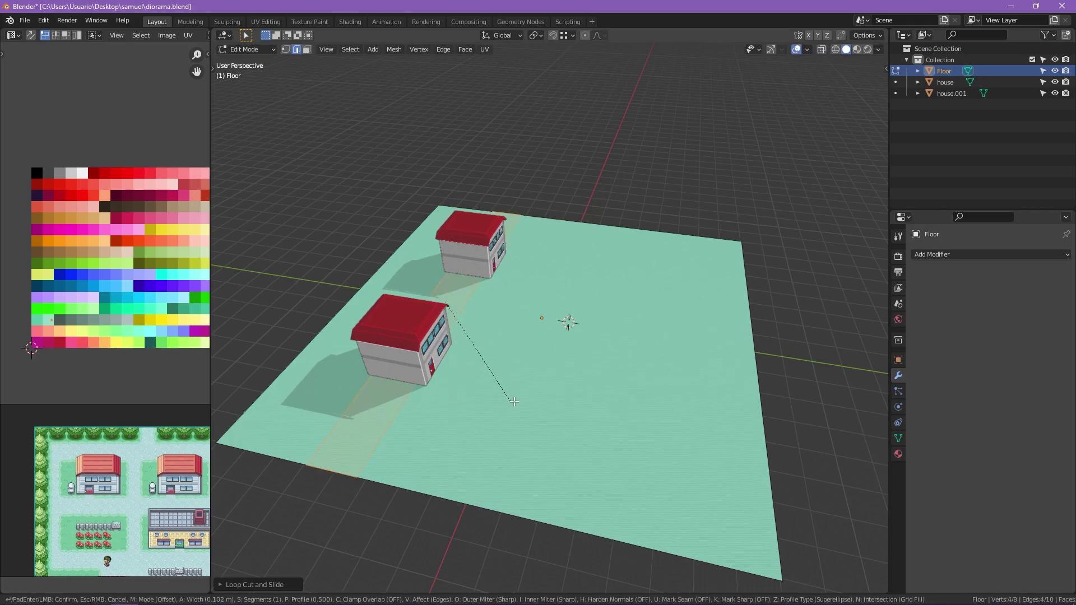
Add the first loop cut across the floor.
{"action": "mouse_move", "coordinate": [451, 394]}
{"action": "middle_mouse_down"}
{"action": "mouse_move", "coordinate": [438, 343]}
{"action": "mouse_move", "coordinate": [547, 390]}
{"action": "mouse_move", "coordinate": [506, 334]}
{"action": "middle_mouse_up"}
{"action": "key", "text": "ctrl+r"}
{"action": "left_click", "coordinate": [584, 417]}
{"action": "scroll", "coordinate": [507, 334], "scroll_direction": "up", "scroll_amount": 4}
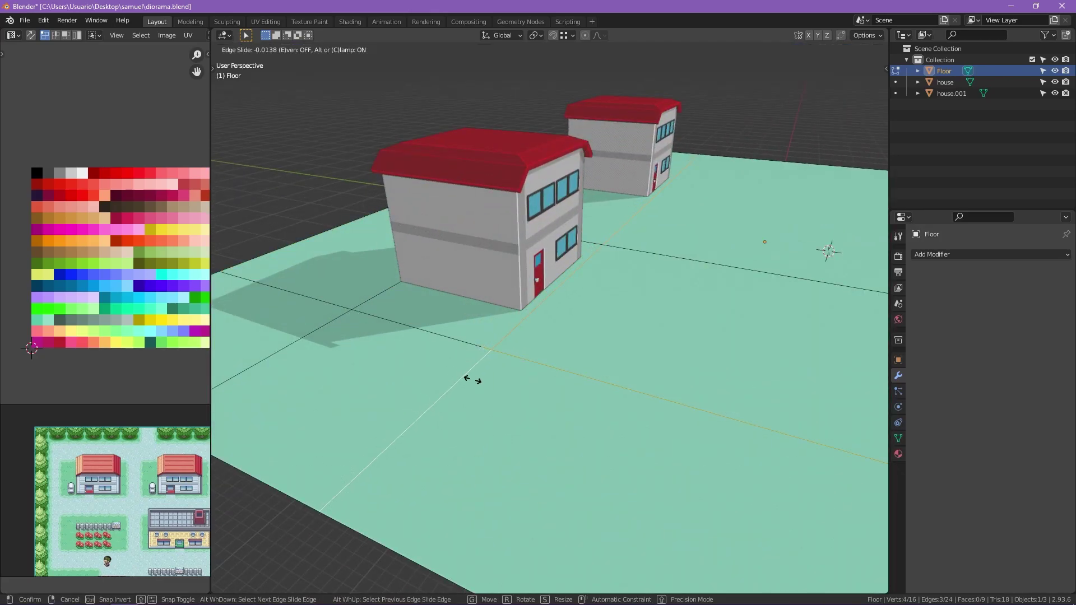
{"action": "left_click", "coordinate": [472, 380]}
{"action": "middle_click_drag", "start_coordinate": [473, 379], "coordinate": [533, 365]}
{"action": "scroll", "coordinate": [533, 364], "scroll_direction": "down", "scroll_amount": 3}
Add further floor loop cuts beside the left and right houses.
{"action": "key", "text": "ctrl+r"}
{"action": "scroll", "coordinate": [530, 315], "scroll_direction": "up", "scroll_amount": 6}
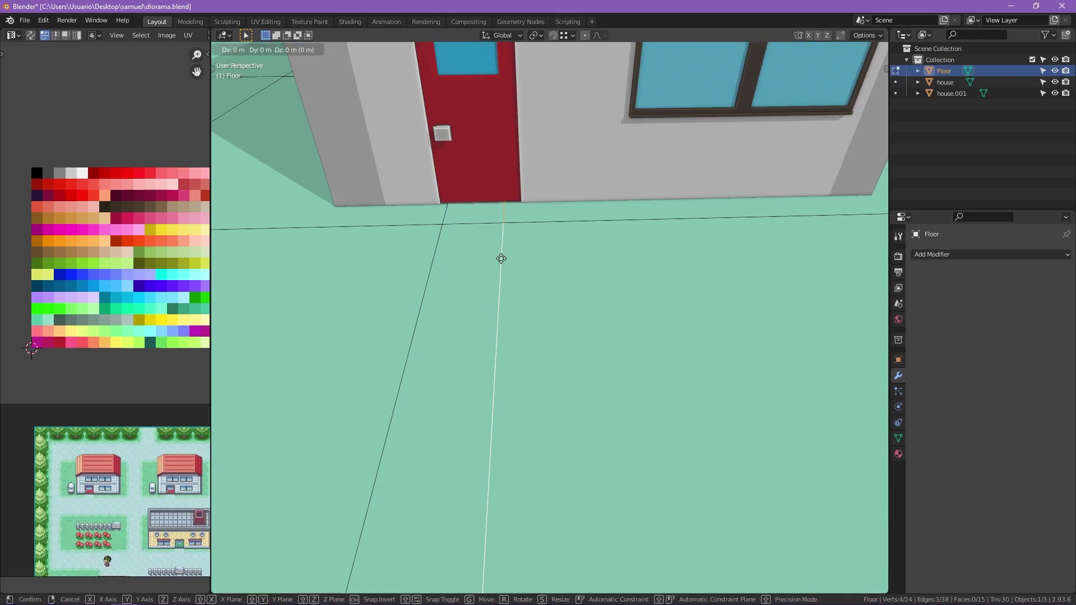
{"action": "key", "text": "g"}
{"action": "left_click", "coordinate": [539, 293]}
{"action": "scroll", "coordinate": [539, 293], "scroll_direction": "down", "scroll_amount": 4}
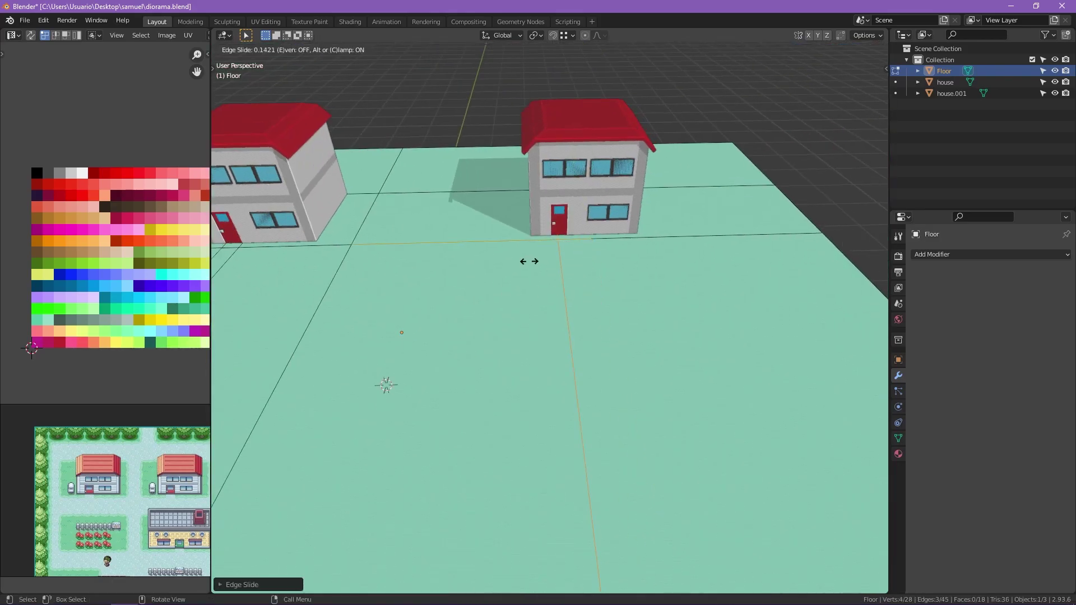
{"action": "left_click", "coordinate": [528, 262]}
{"action": "scroll", "coordinate": [541, 351], "scroll_direction": "up", "scroll_amount": 5}
{"action": "left_click", "coordinate": [510, 355]}
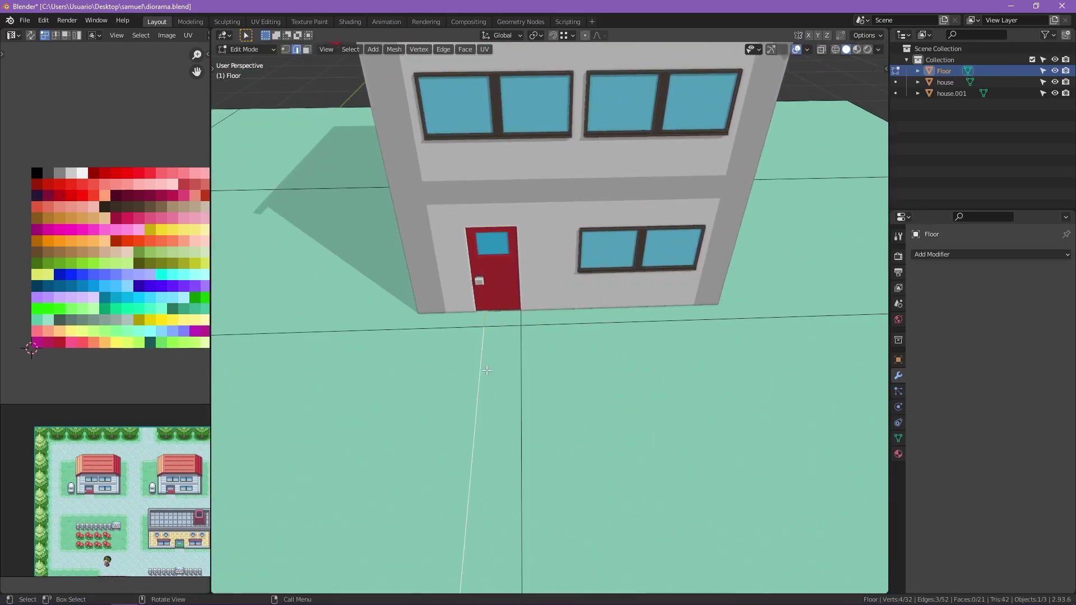
{"action": "scroll", "coordinate": [510, 356], "scroll_direction": "down", "scroll_amount": 5}
{"action": "scroll", "coordinate": [429, 397], "scroll_direction": "down", "scroll_amount": 3}
Circle-select the floor faces under the left house and give them the green swatch.
{"action": "key", "text": "KP_Divide"}
{"action": "key", "text": "KP_7"}
{"action": "key", "text": "c"}
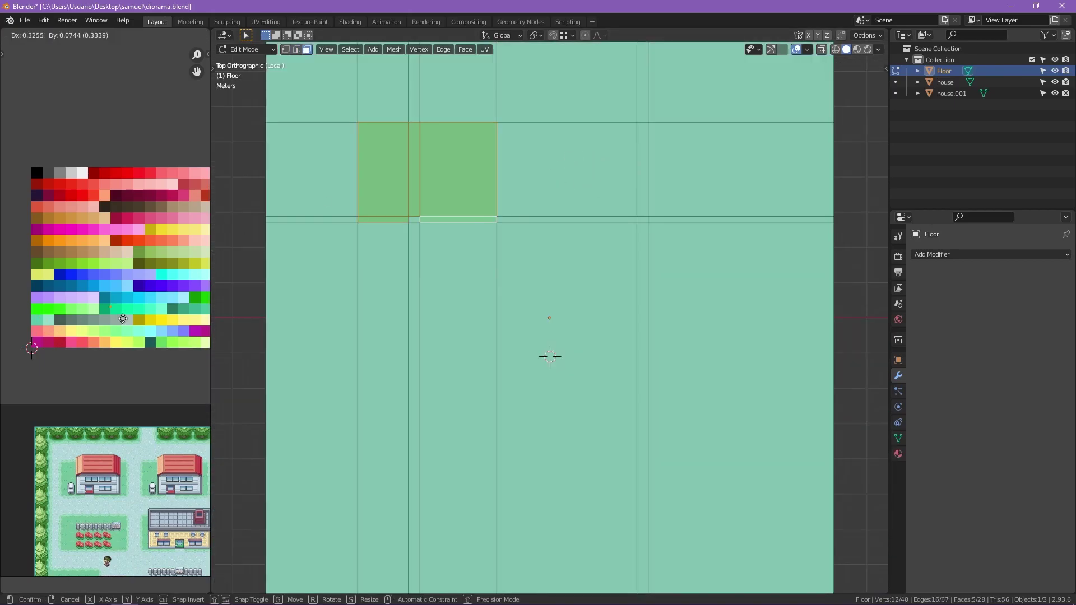
{"action": "left_click", "coordinate": [47, 332]}
Select all floor faces and move their UVs onto the teal colour.
{"action": "key", "text": "KP_Divide"}
{"action": "key", "text": "a"}
{"action": "scroll", "coordinate": [58, 330], "scroll_direction": "up", "scroll_amount": 2}
{"action": "key", "text": "g"}
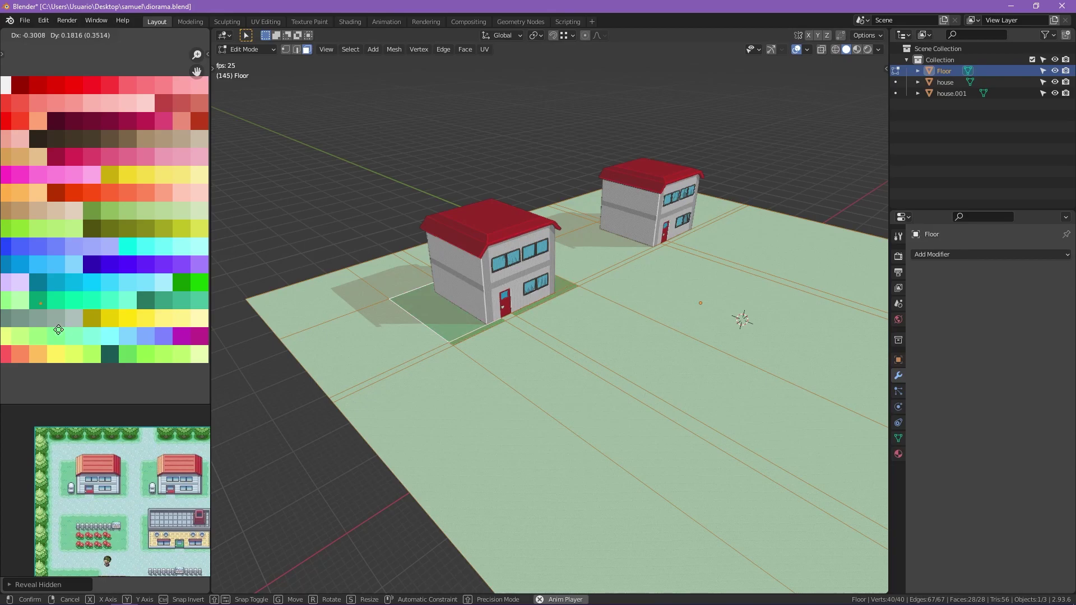
{"action": "left_click", "coordinate": [84, 326]}
{"action": "scroll", "coordinate": [58, 321], "scroll_direction": "down", "scroll_amount": 2}
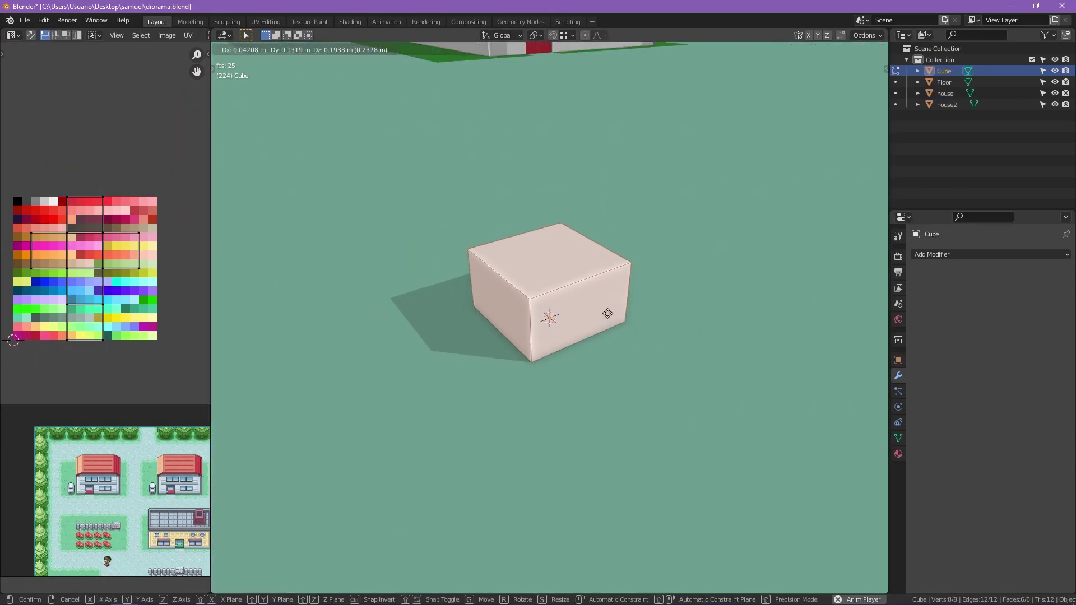
Place the cube, collapse its UVs onto one atlas colour, and scale it thin along Y.
{"action": "left_click", "coordinate": [608, 313]}
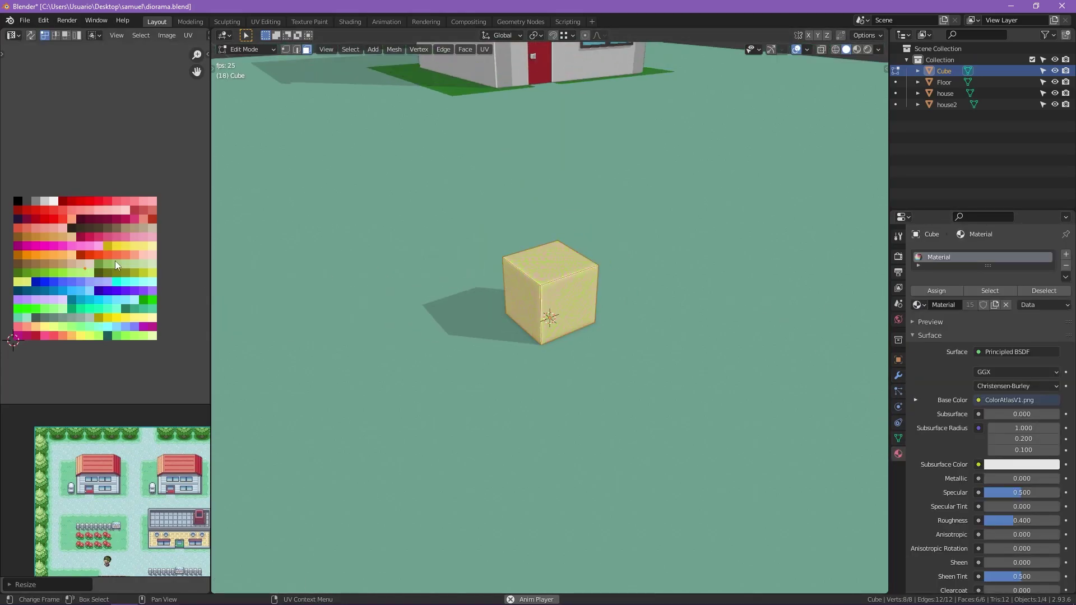
{"action": "left_click", "coordinate": [144, 459]}
{"action": "scroll", "coordinate": [144, 459], "scroll_direction": "up", "scroll_amount": 4}
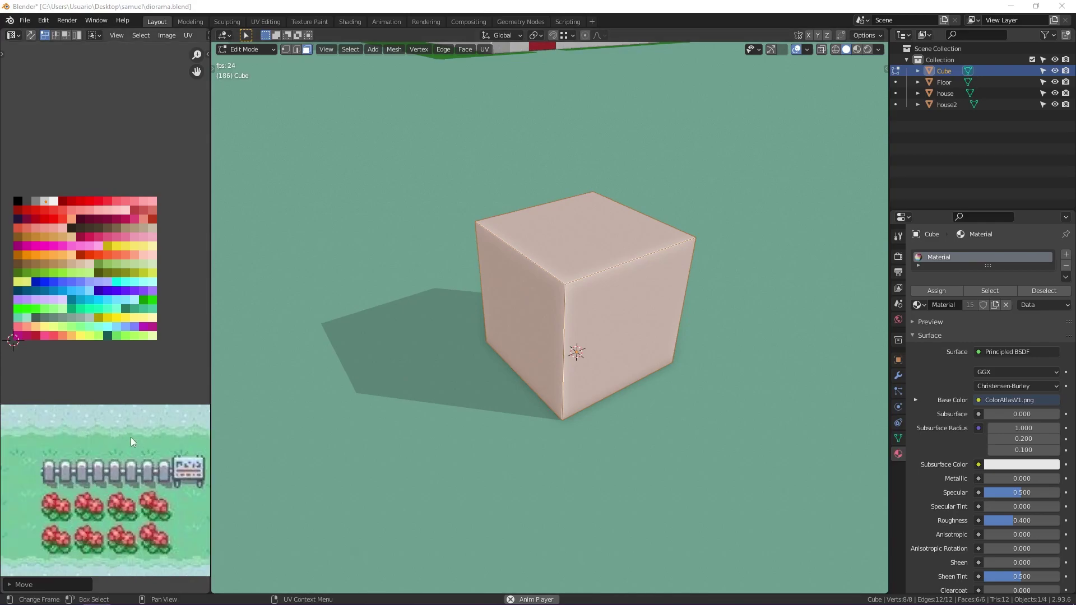
{"action": "mouse_move", "coordinate": [715, 359]}
{"action": "middle_mouse_down"}
{"action": "mouse_move", "coordinate": [686, 323]}
{"action": "mouse_move", "coordinate": [689, 300]}
{"action": "mouse_move", "coordinate": [589, 300]}
{"action": "mouse_move", "coordinate": [583, 337]}
{"action": "middle_mouse_up"}
{"action": "key", "text": "s"}
{"action": "key", "text": "y"}
{"action": "left_click", "coordinate": [691, 305]}
Select the picket's top edge and duplicate it in place to shape the top.
{"action": "key", "text": "2"}
{"action": "left_click", "coordinate": [579, 193], "text": "shift"}
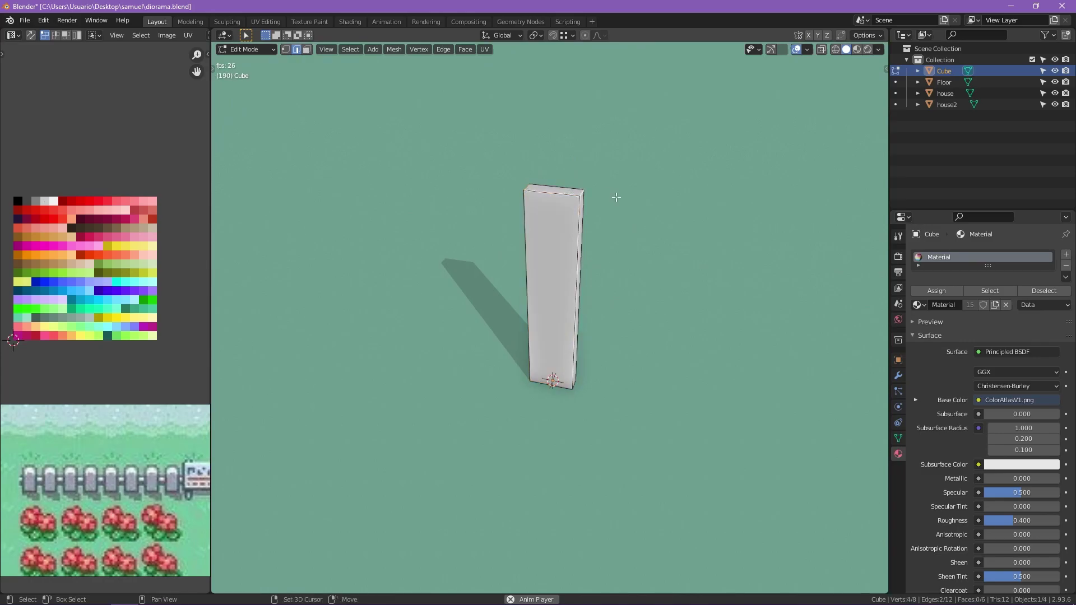
{"action": "mouse_move", "coordinate": [552, 287]}
{"action": "middle_mouse_down"}
{"action": "mouse_move", "coordinate": [531, 307]}
{"action": "mouse_move", "coordinate": [557, 264]}
{"action": "middle_mouse_up"}
{"action": "scroll", "coordinate": [556, 264], "scroll_direction": "up", "scroll_amount": 3}
{"action": "key", "text": "shift+d"}
{"action": "right_click", "coordinate": [593, 264]}
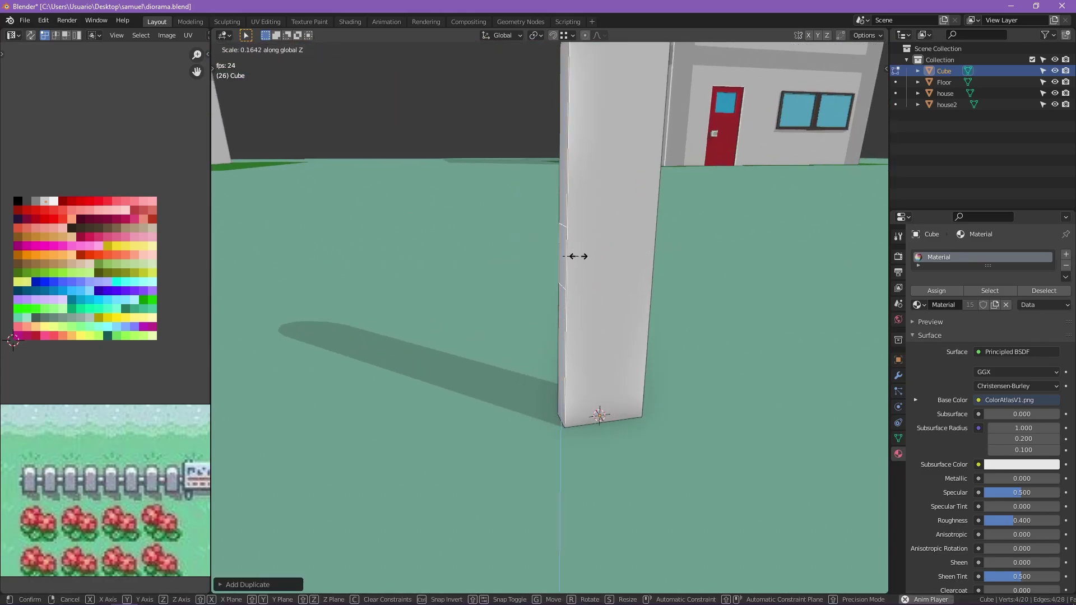
Zoom out to the whole picket and bring up its modifier options.
{"action": "scroll", "coordinate": [605, 261], "scroll_direction": "down", "scroll_amount": 3}
{"action": "mouse_move", "coordinate": [605, 262]}
{"action": "middle_mouse_down"}
{"action": "mouse_move", "coordinate": [644, 277]}
{"action": "mouse_move", "coordinate": [542, 279]}
{"action": "middle_mouse_up"}
{"action": "left_click", "coordinate": [898, 374]}
{"action": "left_click", "coordinate": [971, 255]}
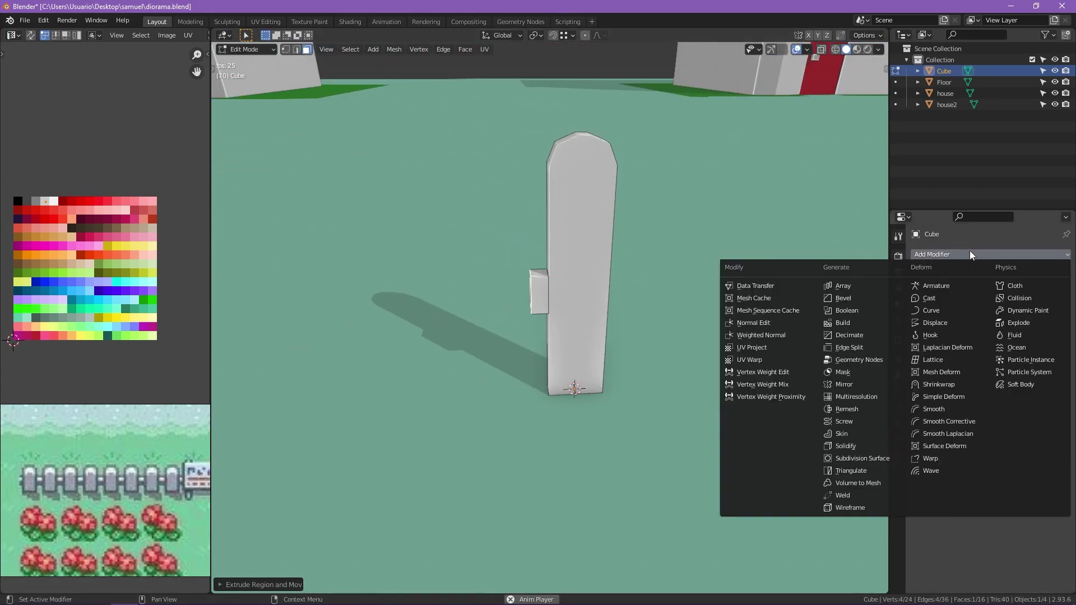
Add an Array modifier with count 18 and shift the vertices along X to space the pickets.
{"action": "left_click", "coordinate": [873, 288]}
{"action": "scroll", "coordinate": [708, 336], "scroll_direction": "down", "scroll_amount": 8}
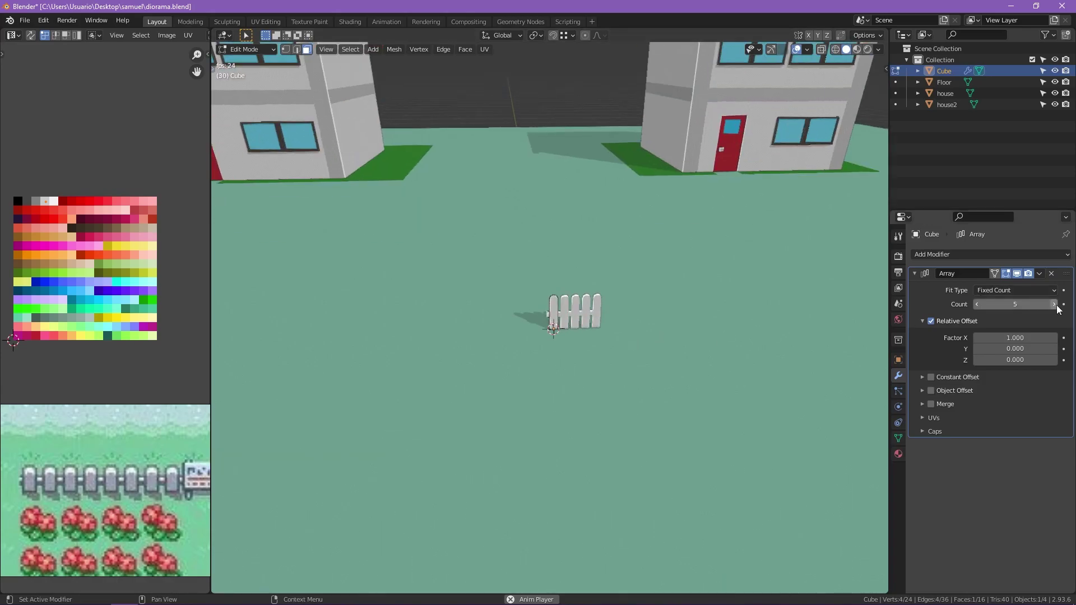
{"action": "left_click", "coordinate": [1055, 304]}
{"action": "middle_click_drag", "start_coordinate": [606, 347], "coordinate": [588, 303]}
{"action": "key", "text": "g"}
{"action": "key", "text": "x"}
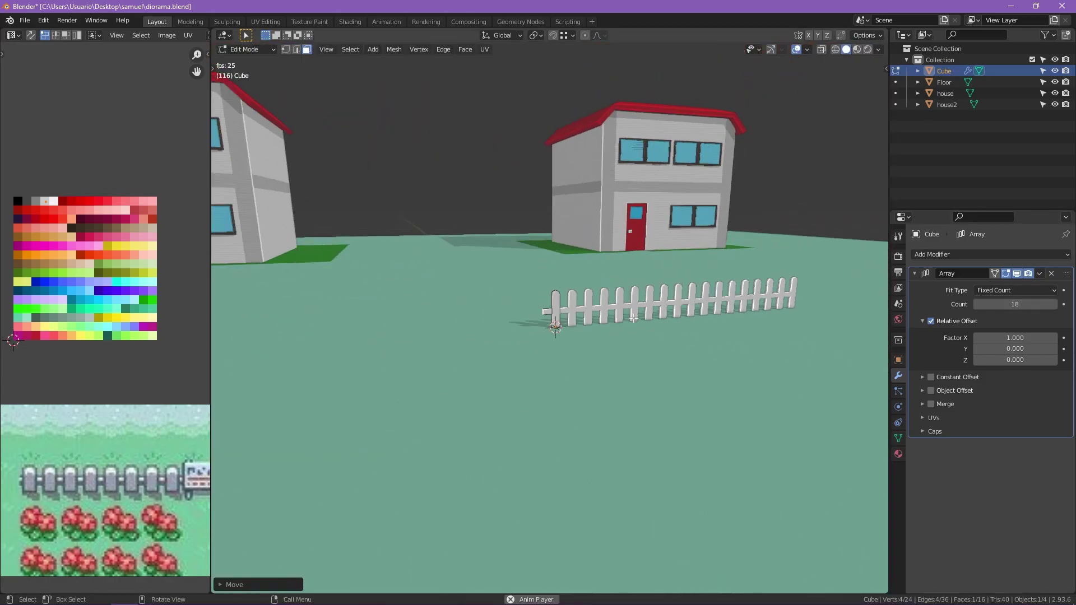
{"action": "left_click", "coordinate": [619, 350]}
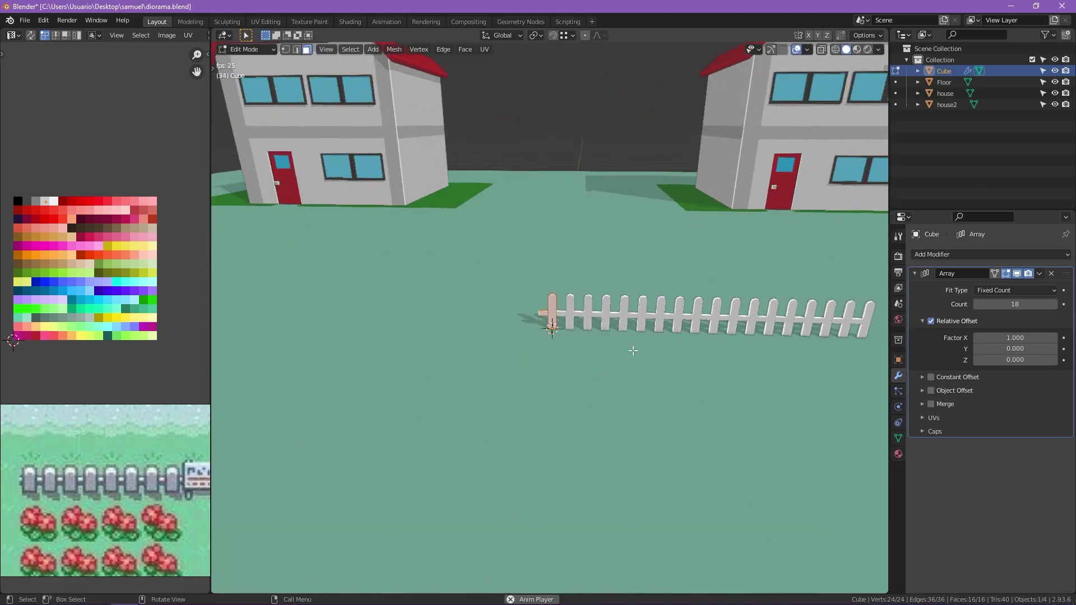
{"action": "left_click", "coordinate": [535, 35]}
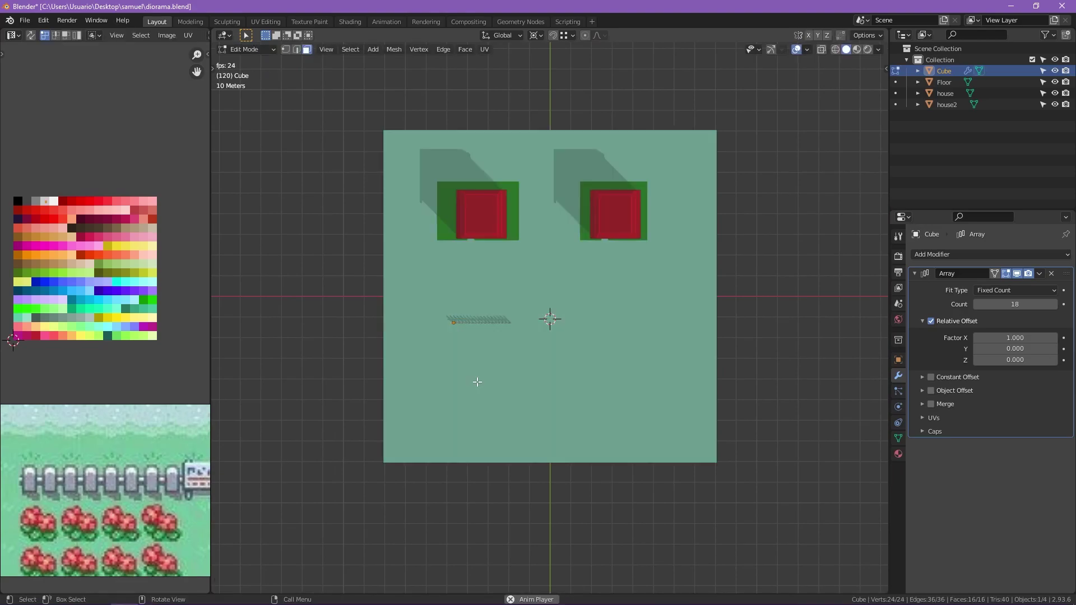
Orbit low around the floor and select a single floor face.
{"action": "middle_click_drag", "start_coordinate": [505, 281], "coordinate": [418, 308]}
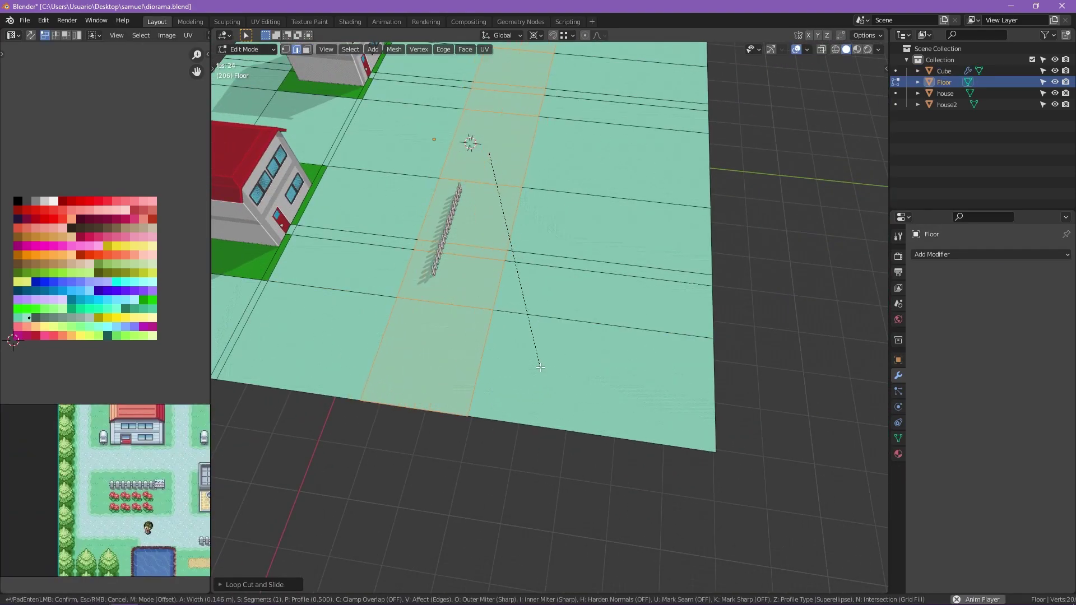
{"action": "middle_click_drag", "start_coordinate": [469, 303], "coordinate": [559, 215]}
{"action": "left_click", "coordinate": [559, 216]}
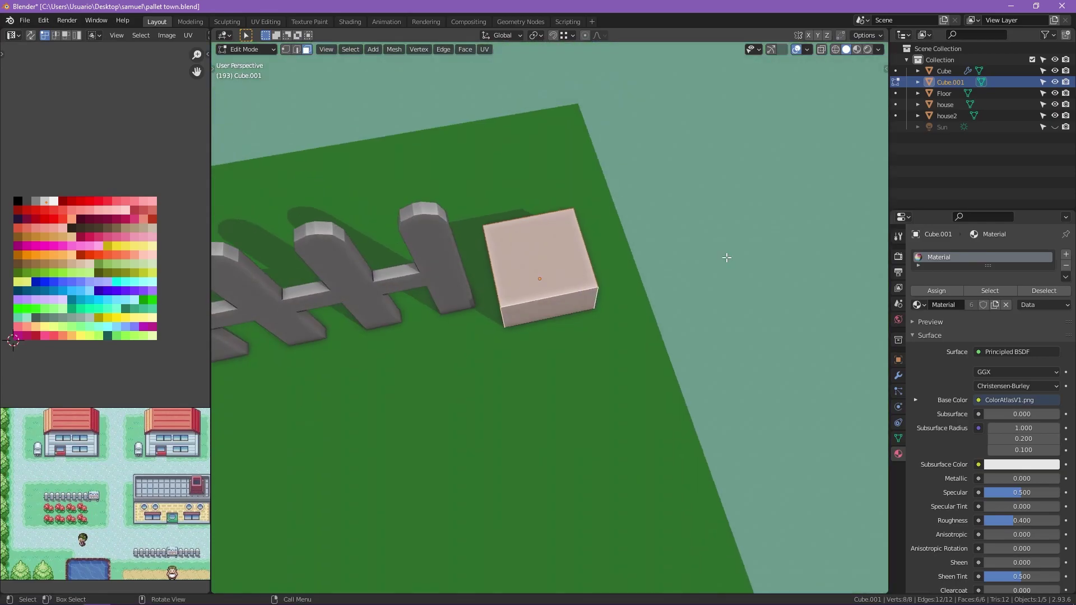
Shape Cube.001 into a raised post and shift it beside the fence.
{"action": "left_click", "coordinate": [567, 274]}
{"action": "left_click", "coordinate": [553, 134]}
{"action": "middle_click_drag", "start_coordinate": [553, 135], "coordinate": [663, 214]}
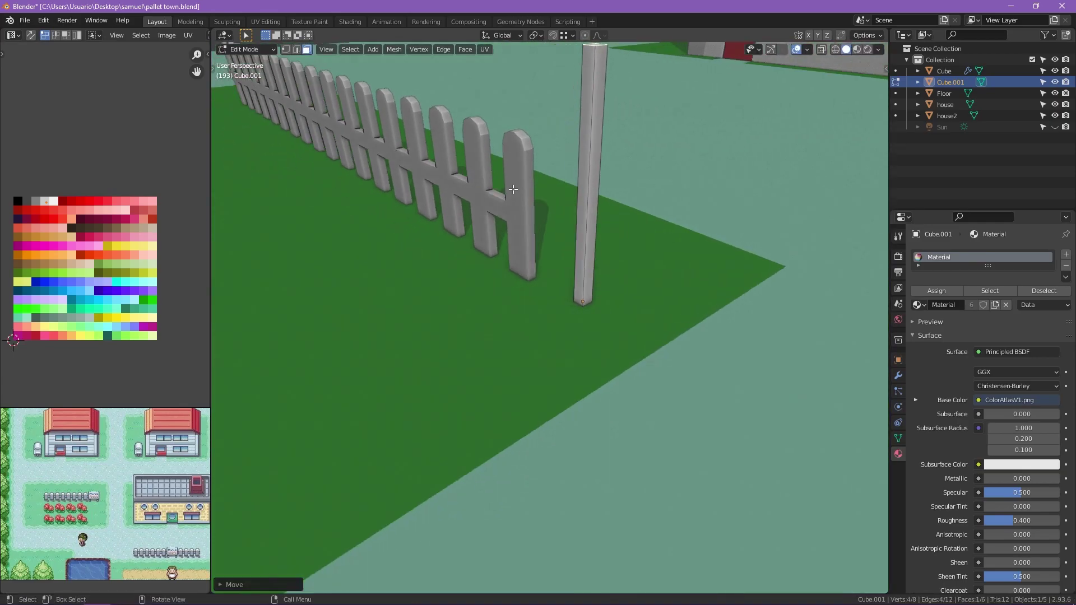
{"action": "key", "text": "a"}
{"action": "middle_click_drag", "start_coordinate": [665, 314], "coordinate": [617, 280]}
{"action": "key", "text": "g"}
{"action": "left_click", "coordinate": [975, 331]}
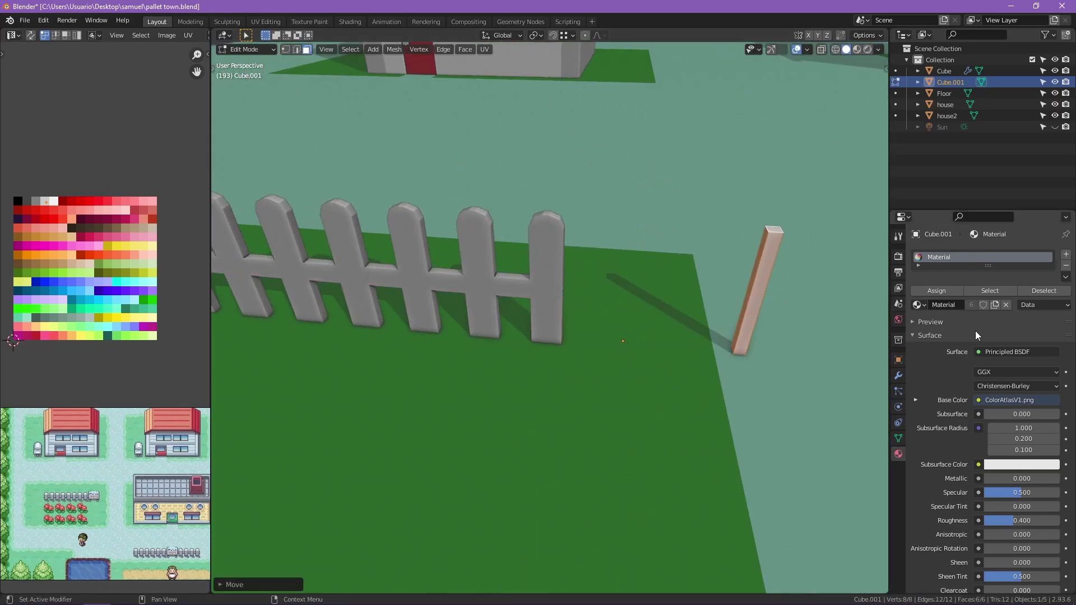
Add a Mirror modifier to the post and position the post object along X.
{"action": "left_click", "coordinate": [898, 375]}
{"action": "left_click", "coordinate": [941, 255]}
{"action": "left_click", "coordinate": [845, 385]}
{"action": "key", "text": "Tab"}
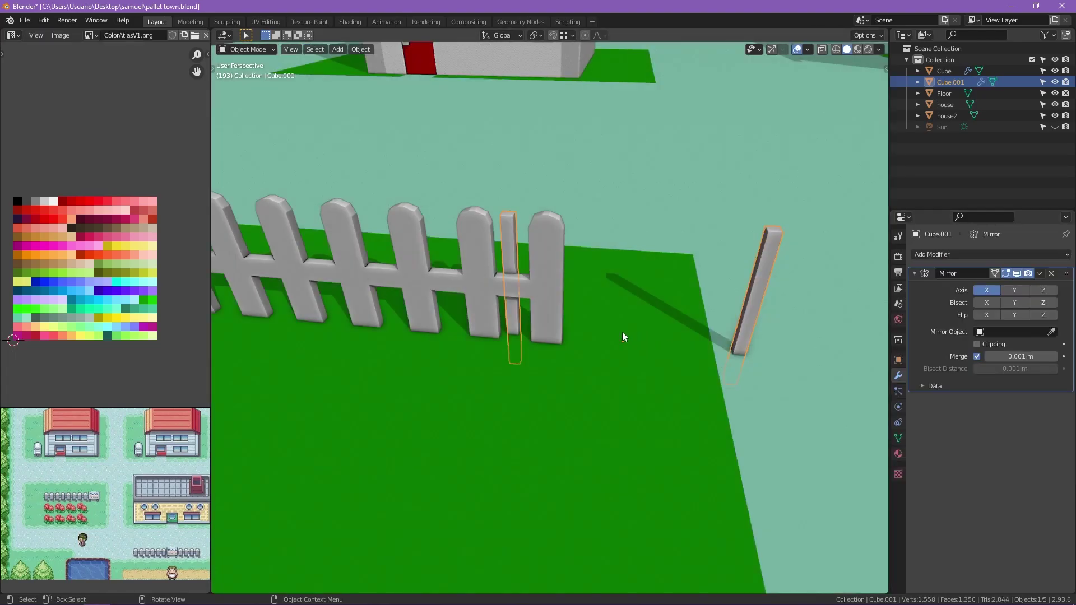
{"action": "key", "text": "g"}
{"action": "key", "text": "x"}
{"action": "left_click", "coordinate": [692, 332]}
Adjust the spacing between the post and its mirrored twin along the X axis.
{"action": "key", "text": "Tab"}
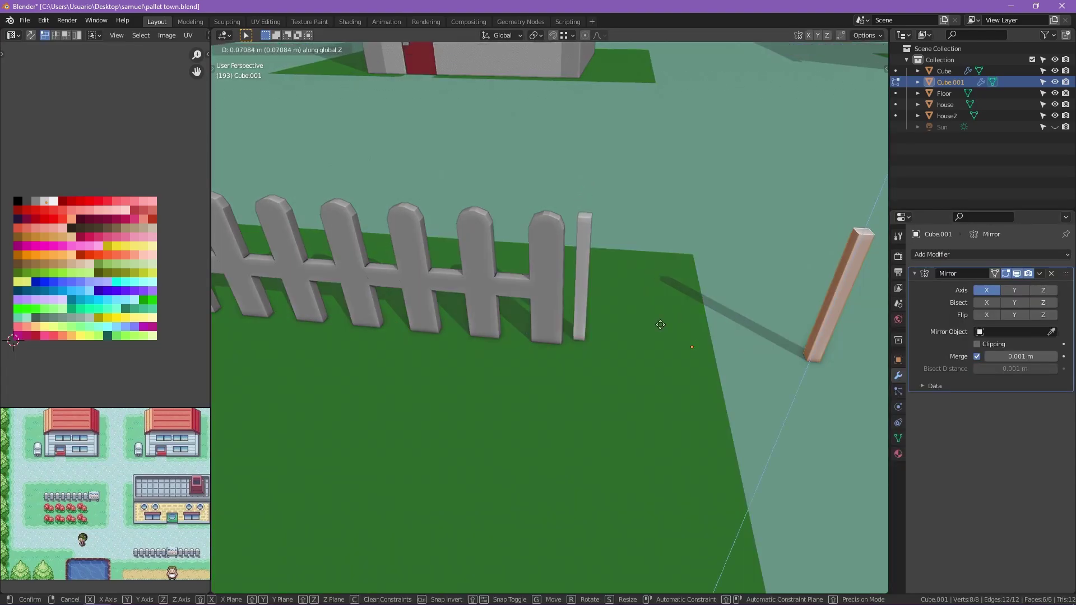
{"action": "left_click", "coordinate": [563, 344]}
{"action": "middle_click_drag", "start_coordinate": [563, 344], "coordinate": [575, 324]}
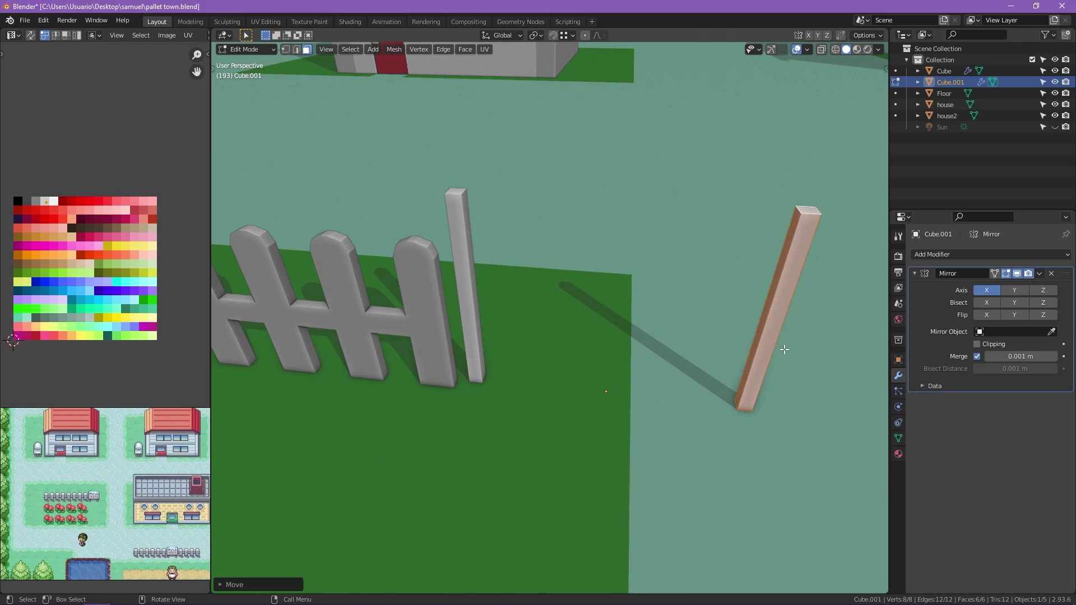
{"action": "key", "text": "g"}
{"action": "key", "text": "x"}
{"action": "left_click", "coordinate": [702, 343]}
{"action": "key", "text": "Tab"}
{"action": "key", "text": "g"}
{"action": "key", "text": "x"}
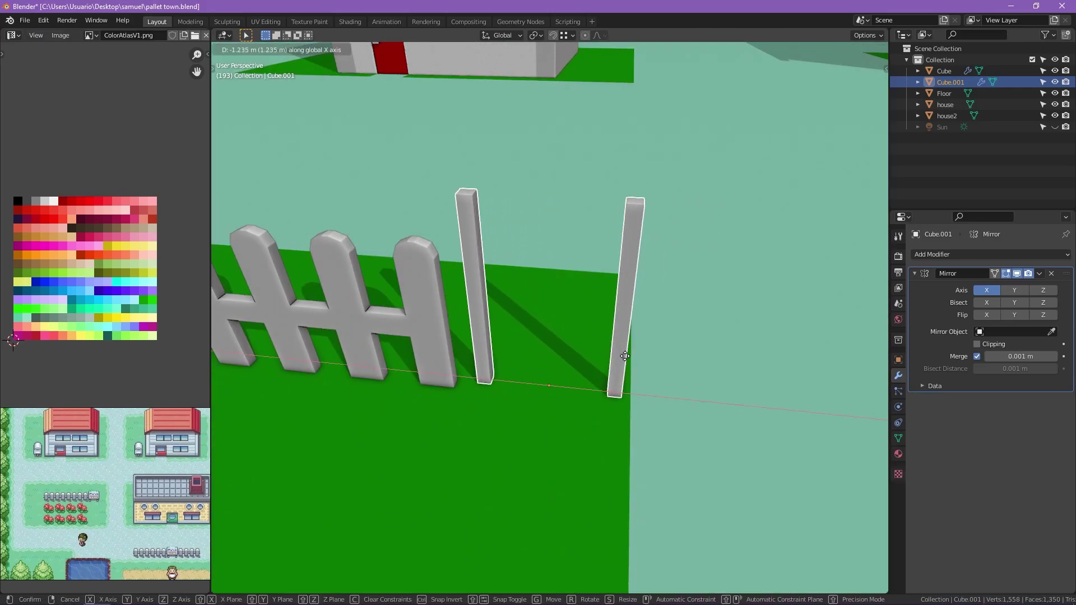
{"action": "left_click", "coordinate": [625, 357]}
{"action": "key", "text": "Tab"}
{"action": "mouse_move", "coordinate": [625, 356]}
{"action": "middle_mouse_down"}
{"action": "mouse_move", "coordinate": [580, 301]}
{"action": "mouse_move", "coordinate": [603, 279]}
{"action": "middle_mouse_up"}
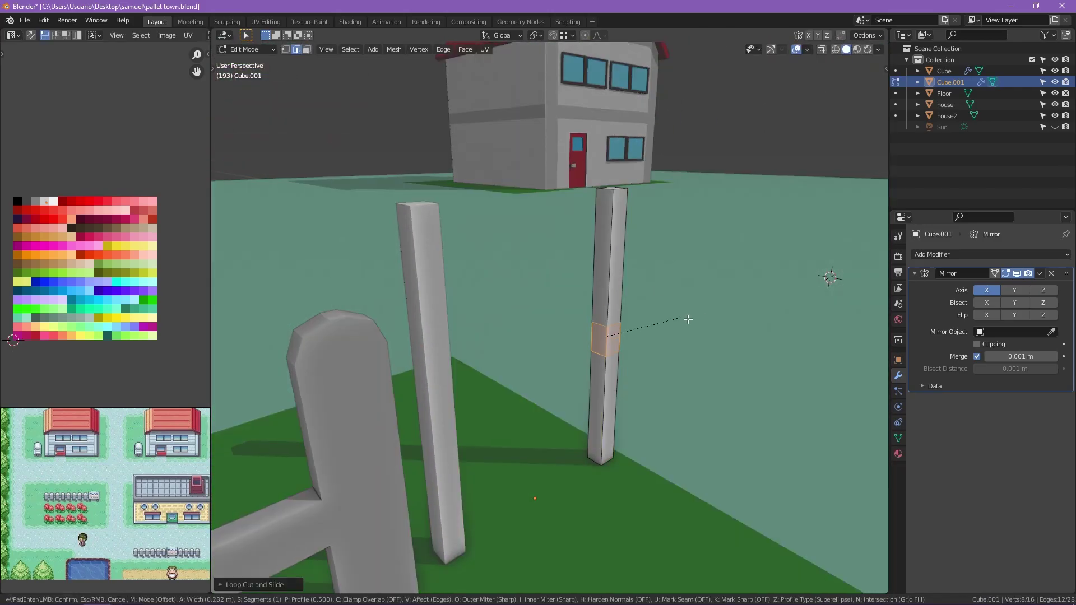
Loop-cut the post's middle, enable Clipping, and extrude a board joining both posts.
{"action": "scroll", "coordinate": [607, 303], "scroll_direction": "up", "scroll_amount": 5}
{"action": "key", "text": "3"}
{"action": "left_click", "coordinate": [673, 305], "text": "alt"}
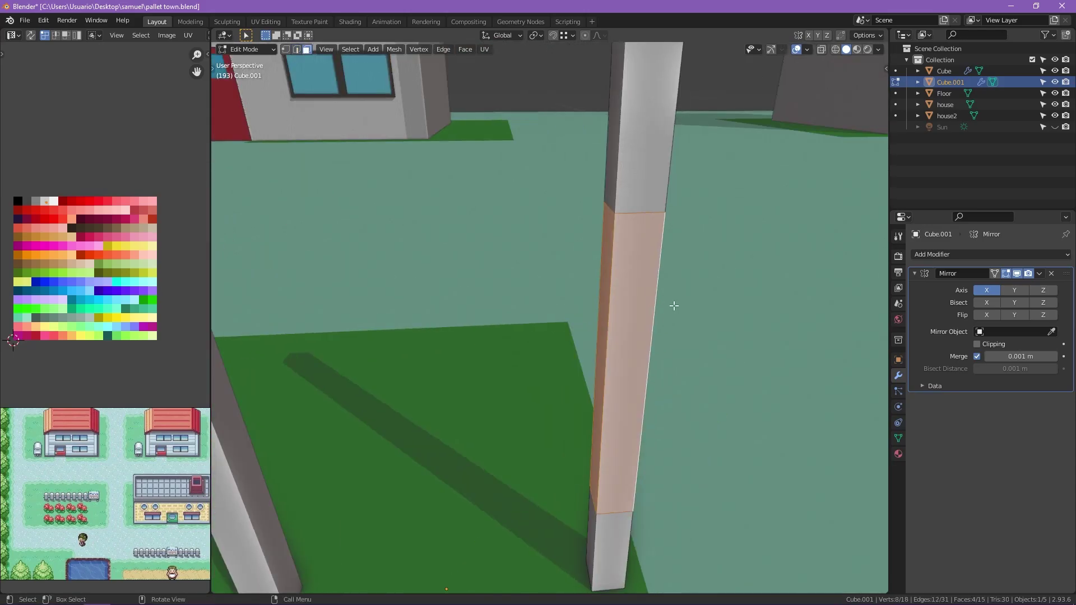
{"action": "left_click", "coordinate": [684, 241]}
{"action": "scroll", "coordinate": [633, 253], "scroll_direction": "down", "scroll_amount": 4}
{"action": "middle_click_drag", "start_coordinate": [633, 252], "coordinate": [561, 280]}
{"action": "left_click", "coordinate": [977, 344]}
{"action": "key", "text": "e"}
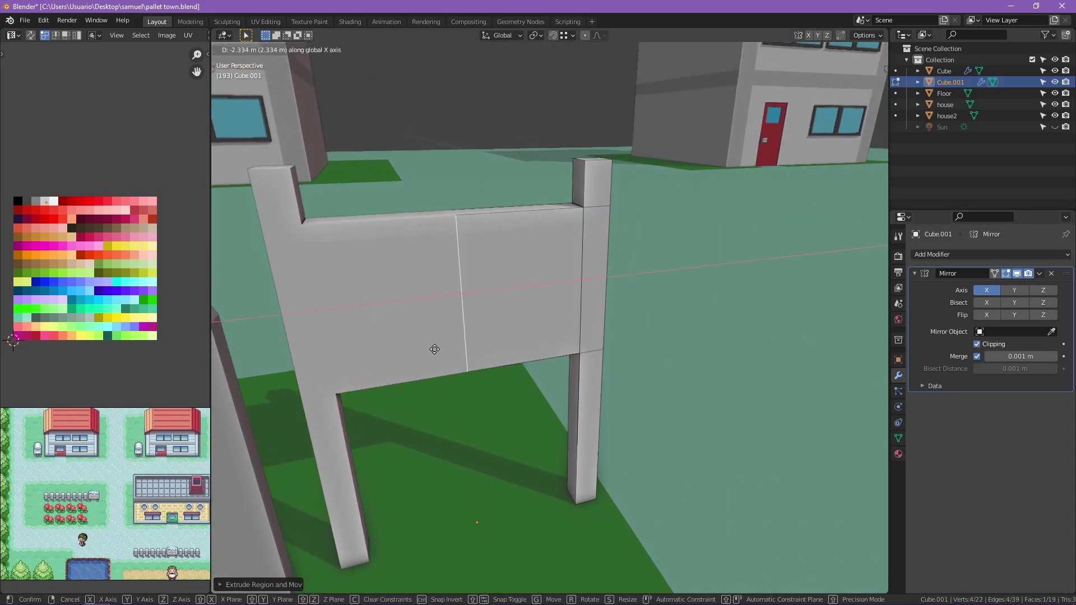
{"action": "left_click", "coordinate": [416, 371]}
Review the finished sign and add a Text object for the Pallet Town title.
{"action": "middle_click_drag", "start_coordinate": [417, 371], "coordinate": [411, 332]}
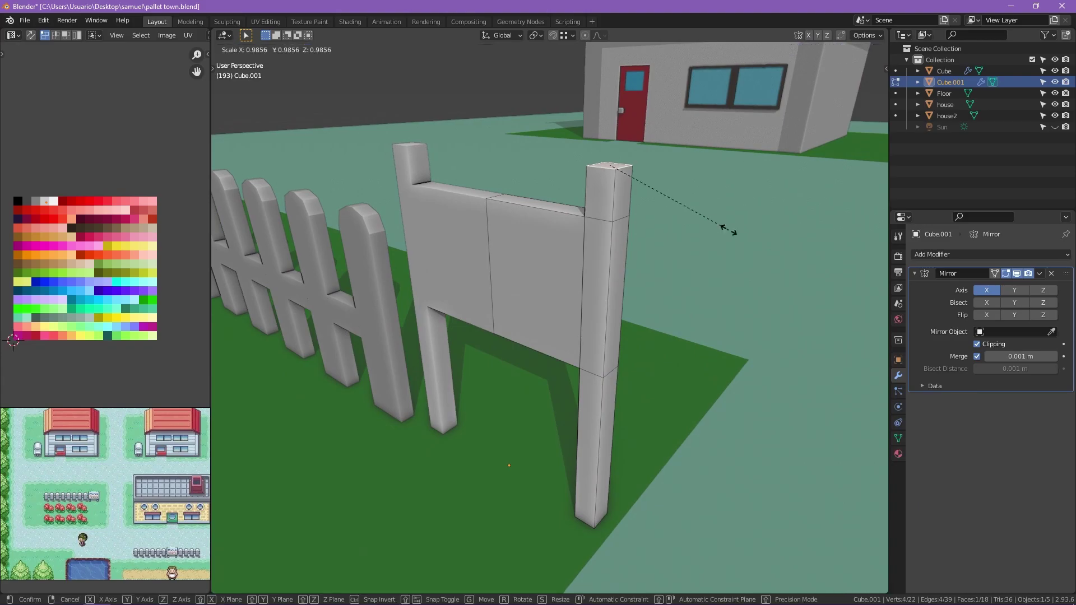
{"action": "key", "text": "g"}
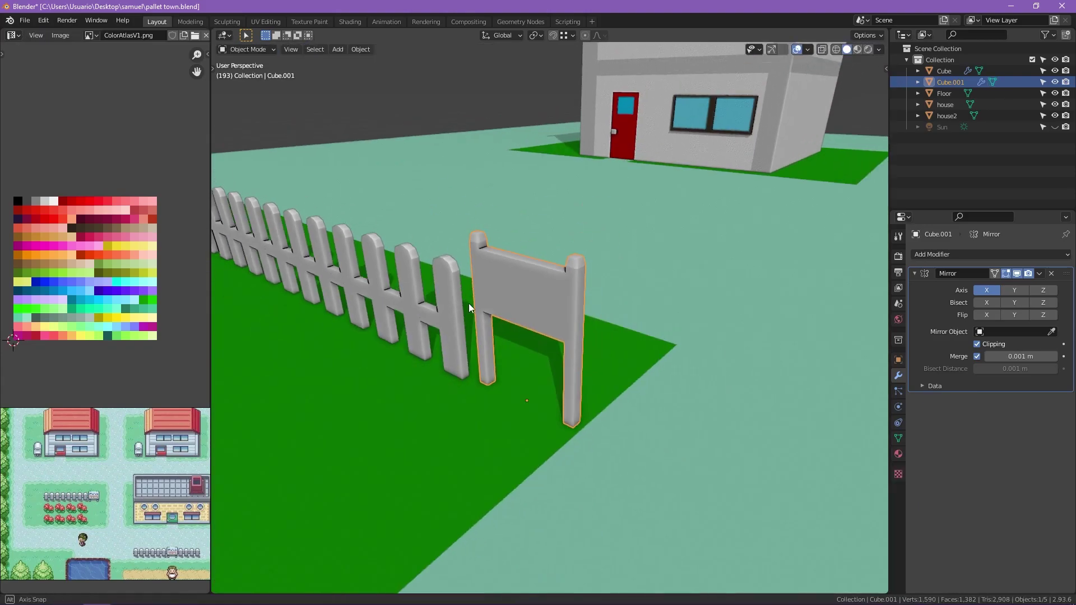
{"action": "middle_click_drag", "start_coordinate": [468, 304], "coordinate": [501, 324]}
{"action": "key", "text": "shift+a"}
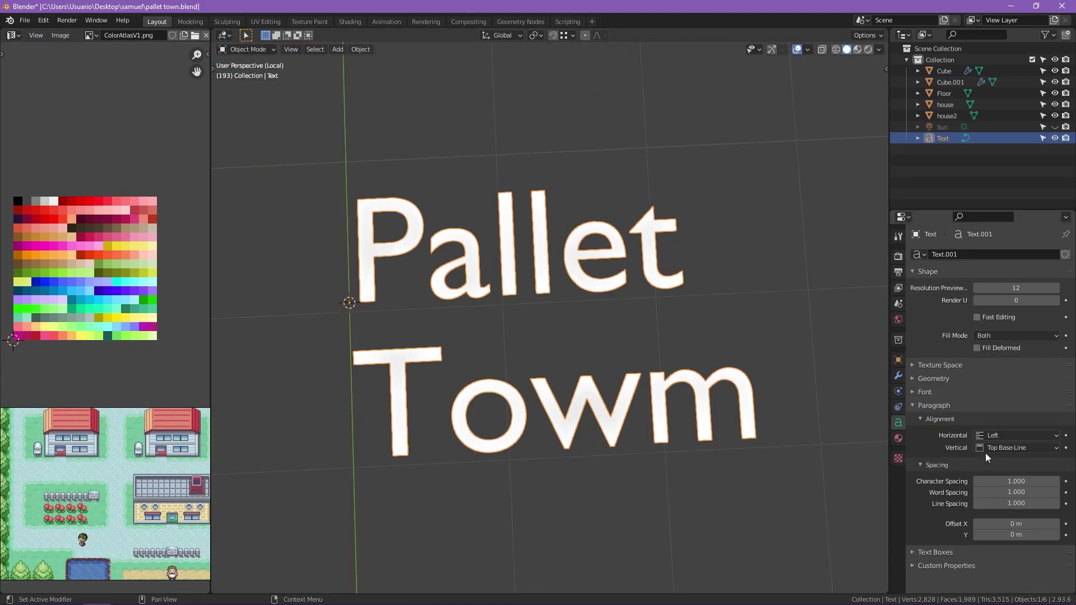
Centre the text horizontally and scale its UVs onto the red swatch.
{"action": "left_click", "coordinate": [1017, 460]}
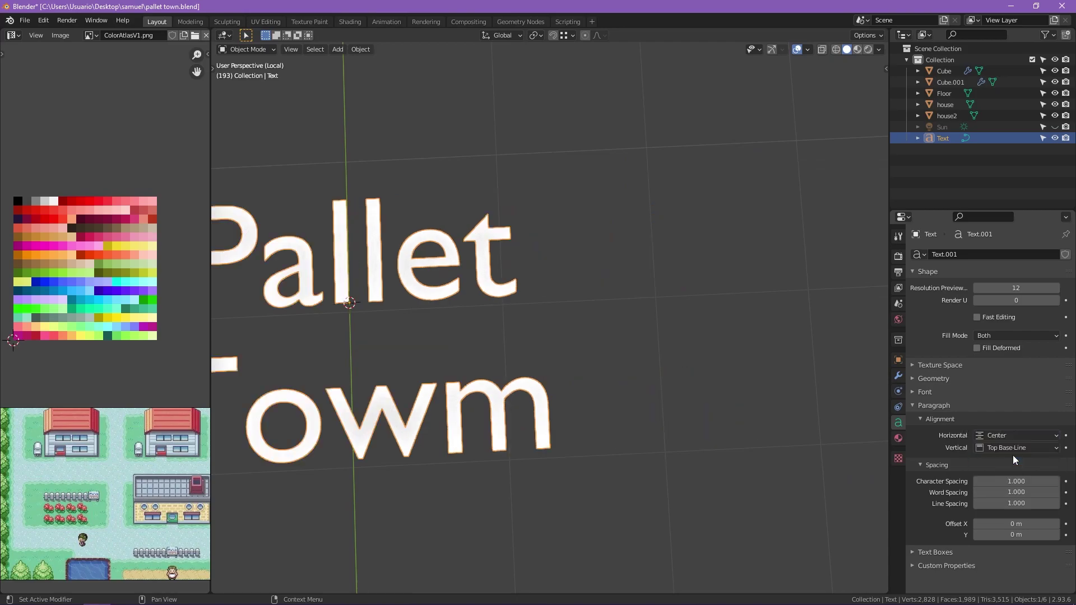
{"action": "scroll", "coordinate": [513, 355], "scroll_direction": "down", "scroll_amount": 4}
{"action": "left_click", "coordinate": [82, 368]}
{"action": "key", "text": "Tab"}
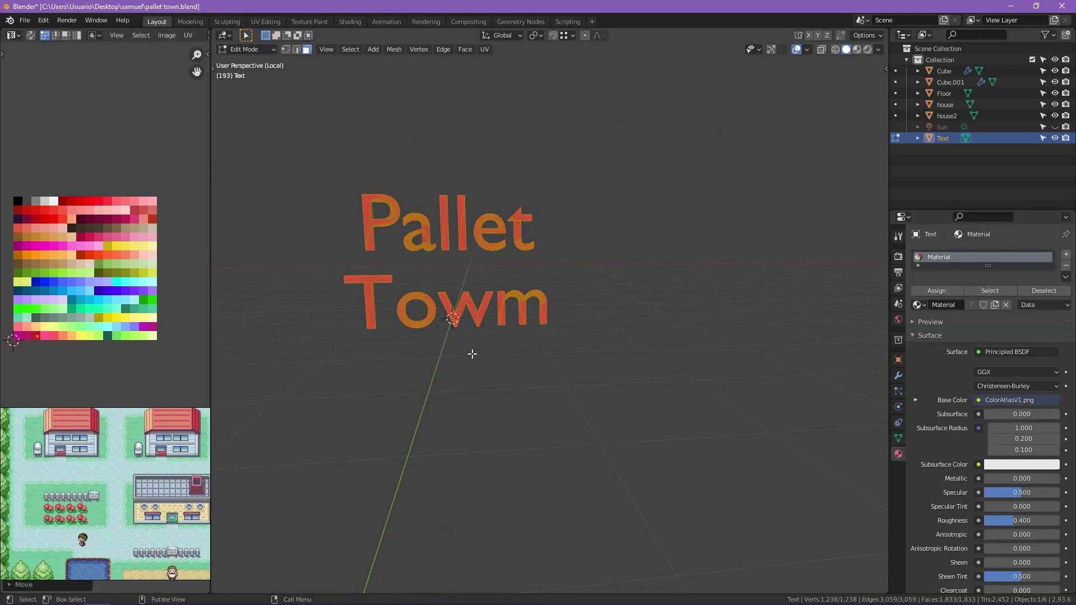
{"action": "key", "text": "KP_Divide"}
{"action": "key", "text": "KP_1"}
{"action": "scroll", "coordinate": [510, 285], "scroll_direction": "down", "scroll_amount": 5}
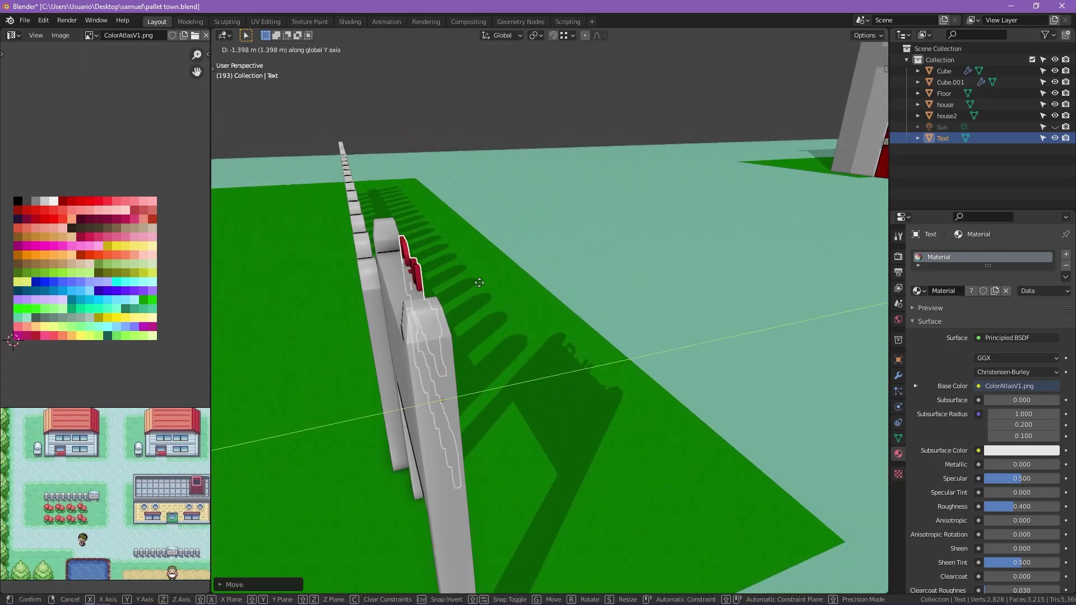
Move the Pallet Town text along one axis onto the sign board.
{"action": "key", "text": "g"}
{"action": "key", "text": "x"}
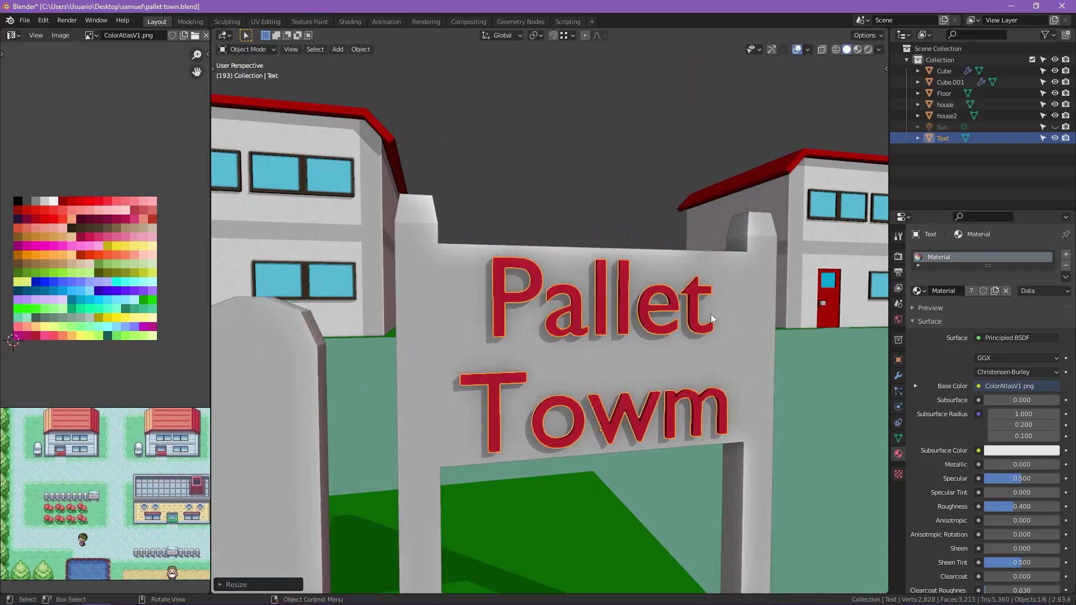
{"action": "key", "text": "Escape"}
{"action": "mouse_move", "coordinate": [704, 312]}
{"action": "middle_mouse_down"}
{"action": "mouse_move", "coordinate": [575, 263]}
{"action": "mouse_move", "coordinate": [637, 212]}
{"action": "middle_mouse_up"}
Select the sign board's face for tinting it tan.
{"action": "key", "text": "Tab"}
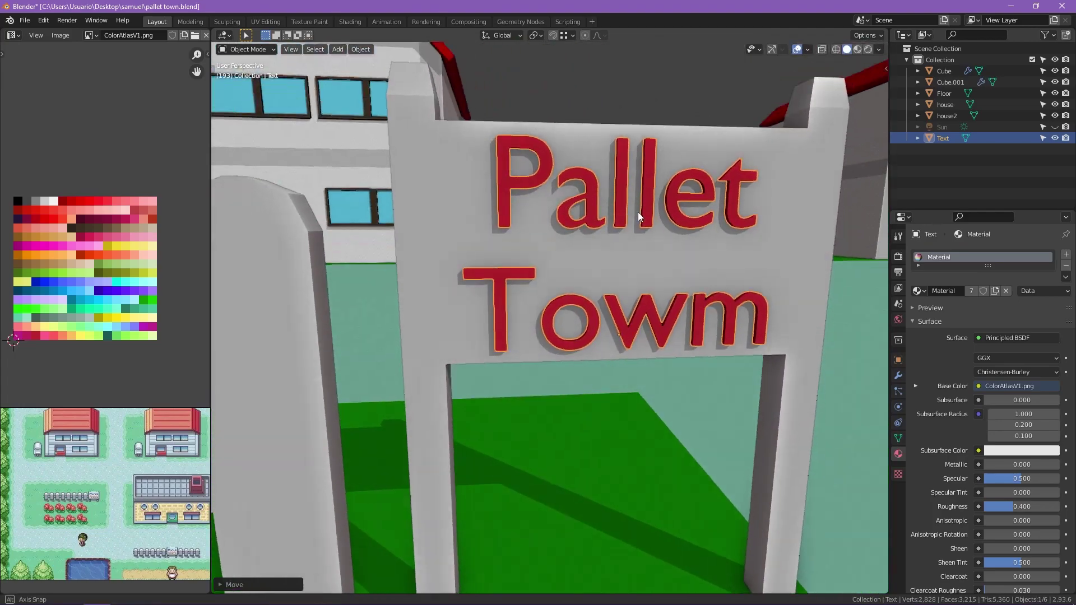
{"action": "scroll", "coordinate": [604, 238], "scroll_direction": "down", "scroll_amount": 3}
{"action": "scroll", "coordinate": [506, 264], "scroll_direction": "up", "scroll_amount": 4}
{"action": "middle_click_drag", "start_coordinate": [506, 264], "coordinate": [649, 205]}
{"action": "left_click", "coordinate": [648, 205]}
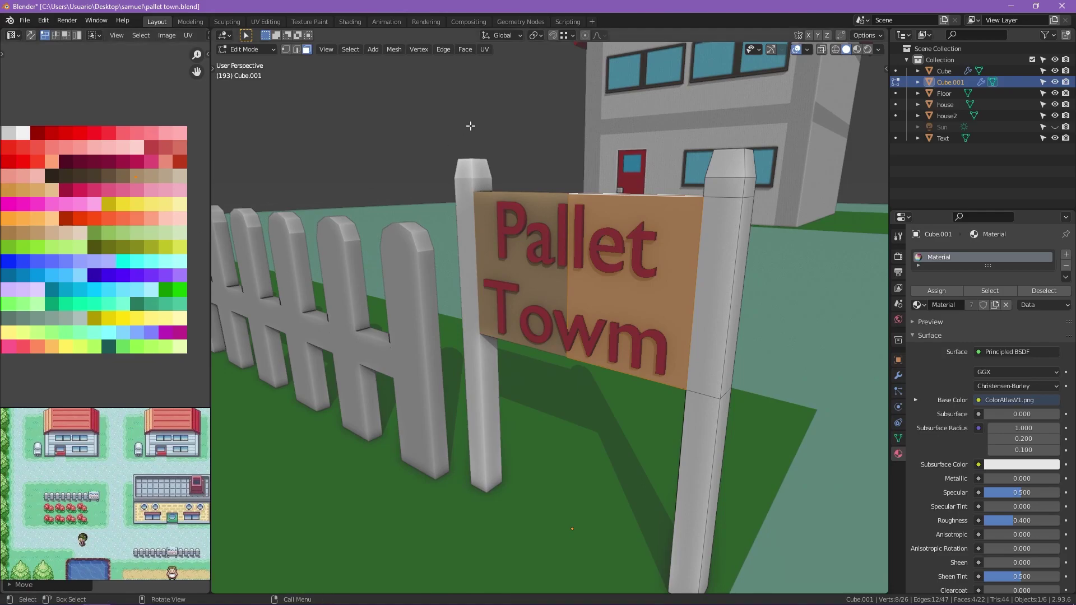
Isolate the new cube and colour it pale pink-white via its UVs.
{"action": "scroll", "coordinate": [49, 444], "scroll_direction": "up", "scroll_amount": 3}
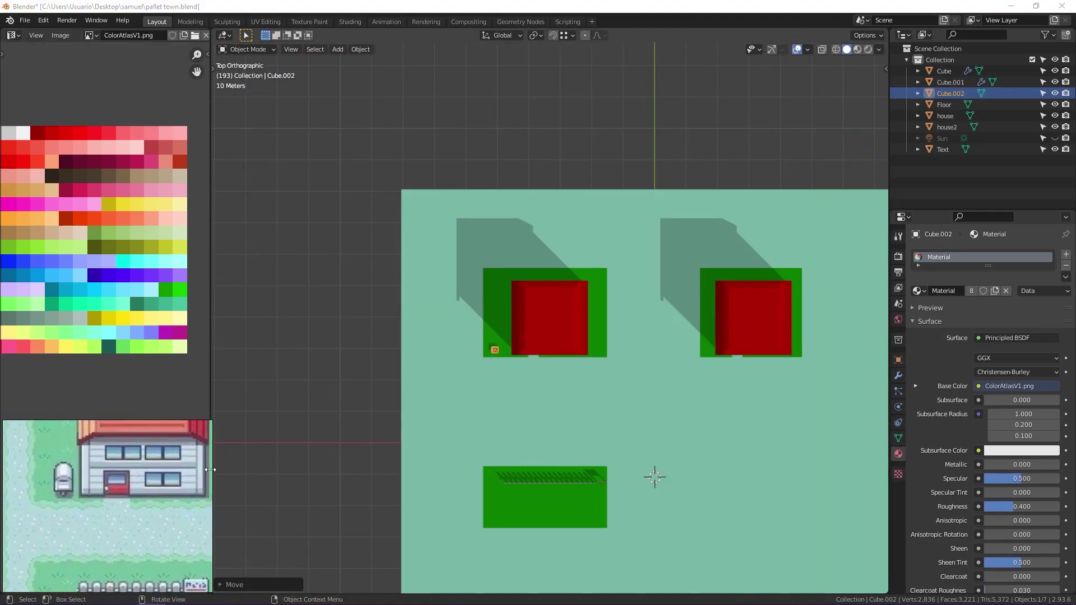
{"action": "left_click", "coordinate": [495, 352]}
{"action": "key", "text": "KP_Decimal"}
{"action": "middle_click_drag", "start_coordinate": [495, 352], "coordinate": [569, 304]}
{"action": "scroll", "coordinate": [570, 304], "scroll_direction": "down", "scroll_amount": 5}
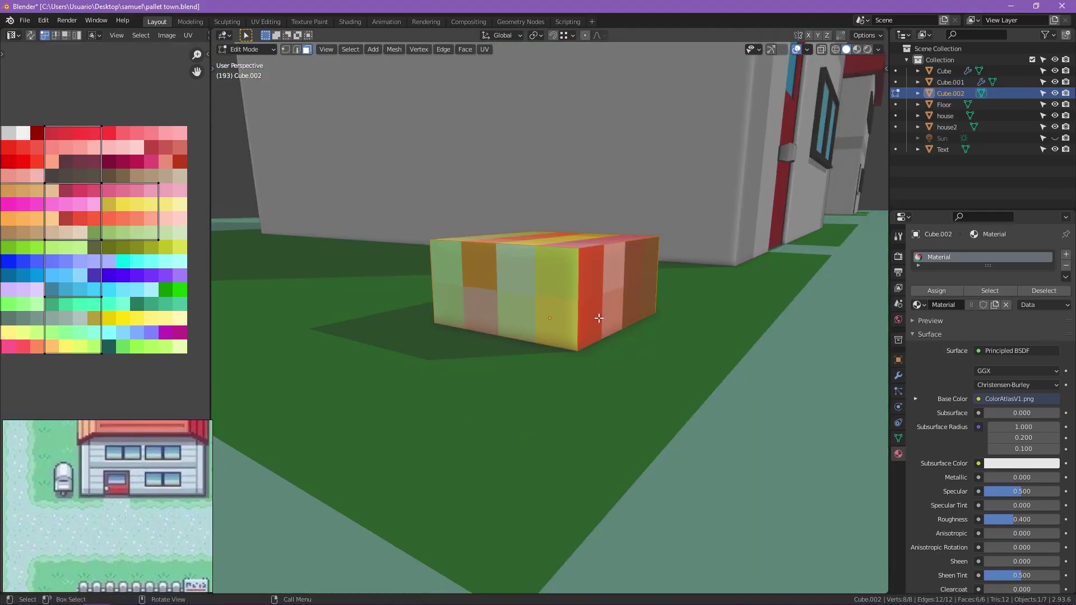
{"action": "key", "text": "Tab"}
{"action": "scroll", "coordinate": [738, 271], "scroll_direction": "up", "scroll_amount": 2}
{"action": "scroll", "coordinate": [84, 241], "scroll_direction": "down", "scroll_amount": 2}
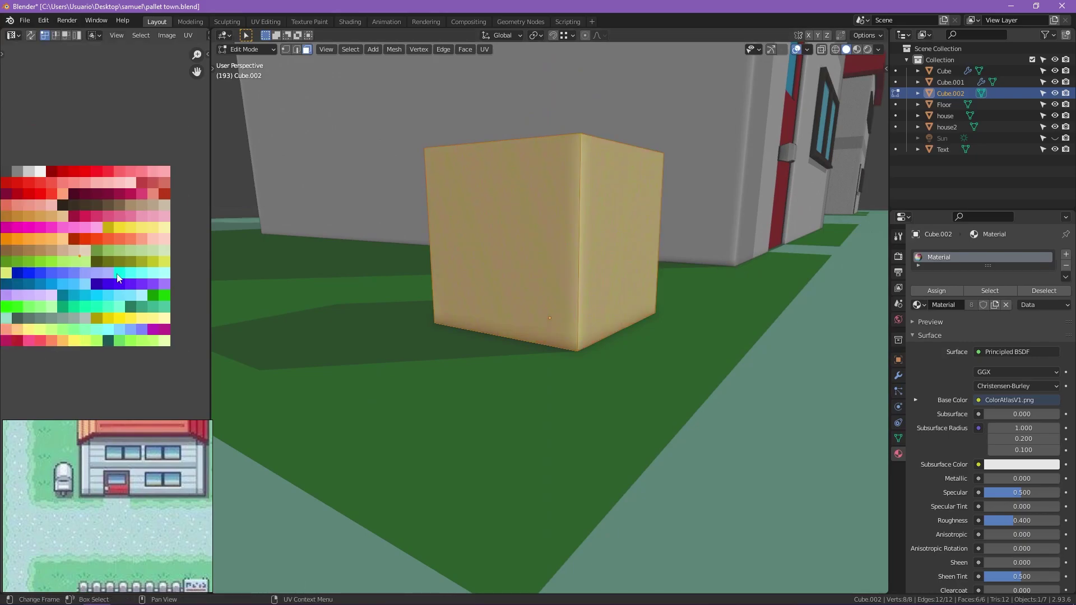
{"action": "left_click_drag", "start_coordinate": [84, 241], "coordinate": [41, 172]}
{"action": "mouse_move", "coordinate": [739, 270]}
{"action": "middle_mouse_down"}
{"action": "mouse_move", "coordinate": [583, 335]}
{"action": "mouse_move", "coordinate": [680, 304]}
{"action": "mouse_move", "coordinate": [581, 259]}
{"action": "mouse_move", "coordinate": [583, 342]}
{"action": "middle_mouse_up"}
Squeeze the cube into a thin tall post and stack a duplicate on top.
{"action": "key", "text": "s"}
{"action": "scroll", "coordinate": [583, 341], "scroll_direction": "up", "scroll_amount": 4}
{"action": "key", "text": "shift+d"}
{"action": "key", "text": "z"}
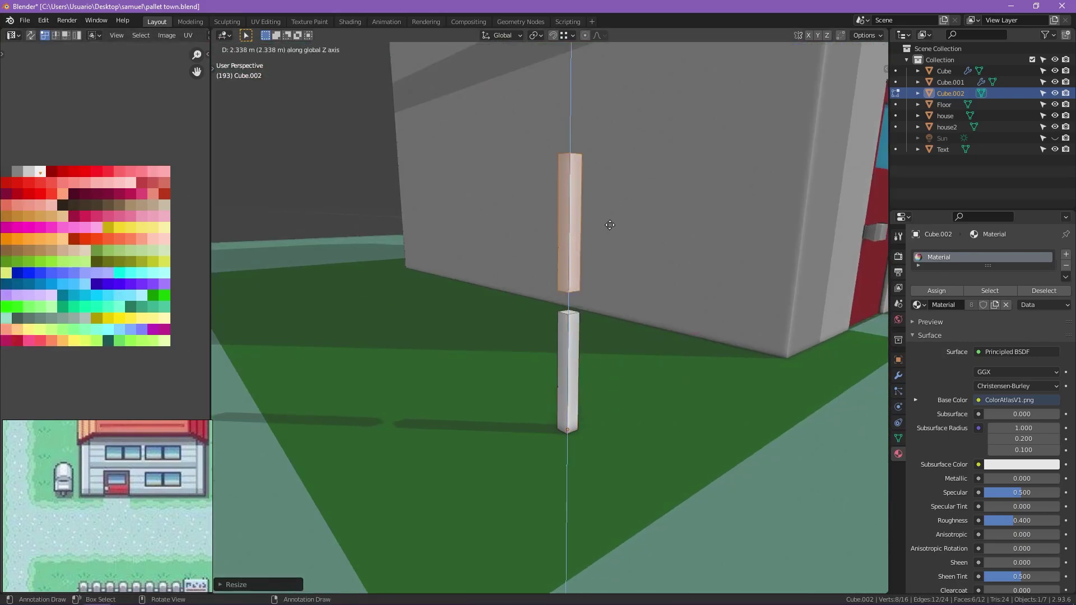
{"action": "left_click", "coordinate": [571, 200]}
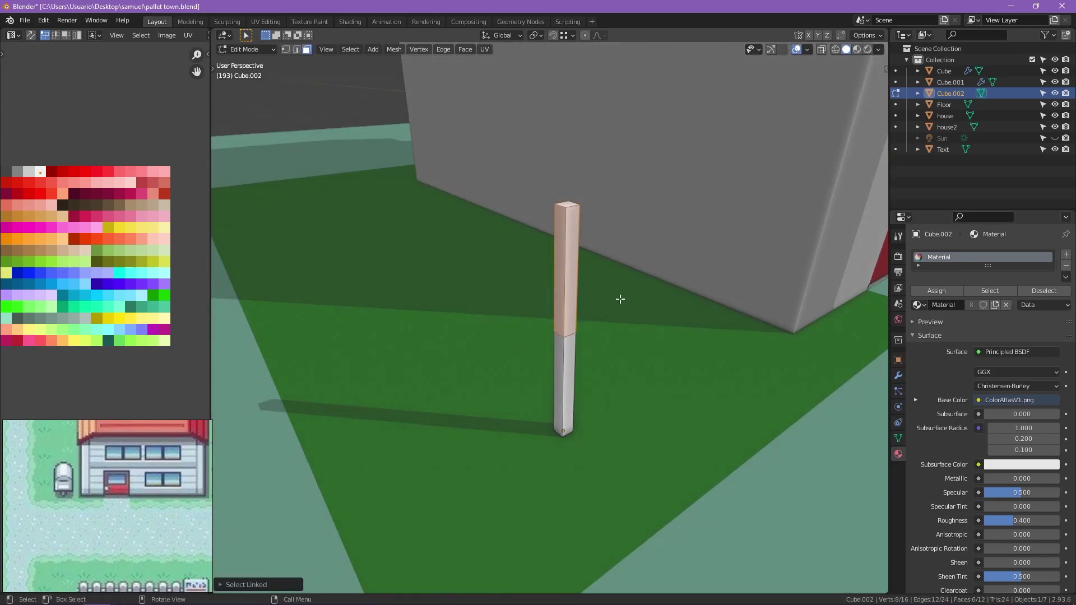
Widen the top piece into a mailbox block.
{"action": "key", "text": "alt+z"}
{"action": "key", "text": "alt+z"}
{"action": "key", "text": "s"}
{"action": "left_click", "coordinate": [651, 373]}
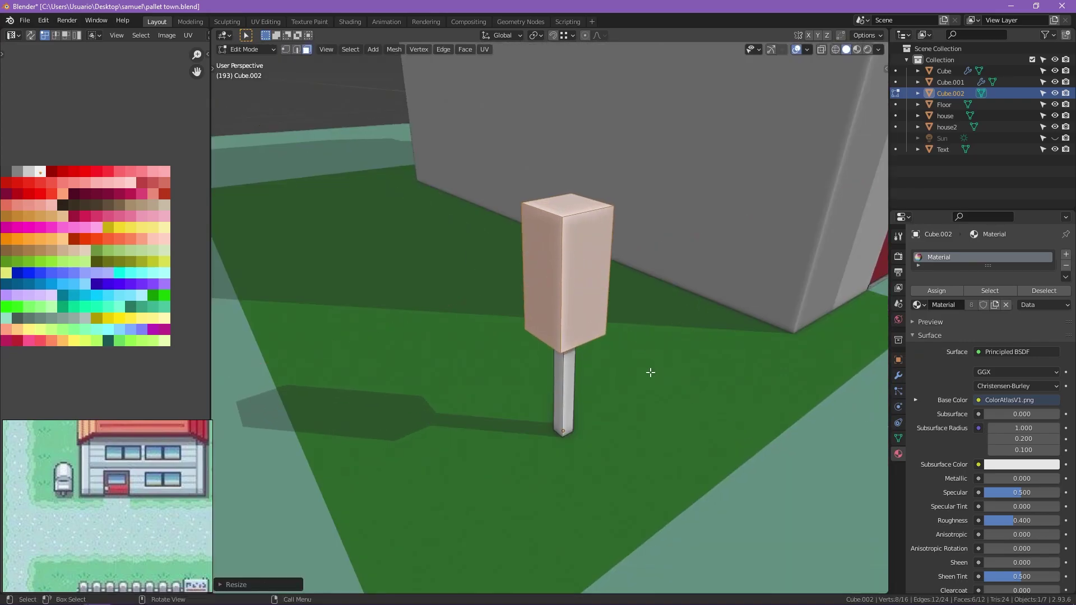
{"action": "mouse_move", "coordinate": [634, 352]}
{"action": "middle_mouse_down"}
{"action": "mouse_move", "coordinate": [641, 311]}
{"action": "mouse_move", "coordinate": [584, 219]}
{"action": "middle_mouse_up"}
Bevel the block's two top edges into a sloped roof.
{"action": "key", "text": "2"}
{"action": "left_click", "coordinate": [585, 219], "text": "ctrl+alt"}
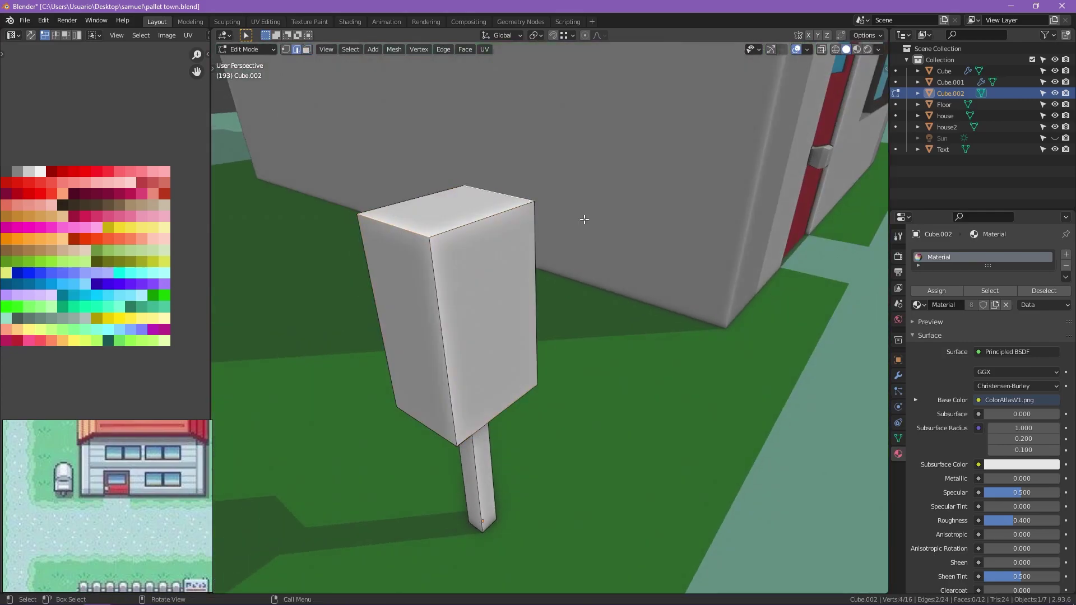
{"action": "mouse_move", "coordinate": [460, 224]}
{"action": "middle_mouse_down"}
{"action": "mouse_move", "coordinate": [471, 260]}
{"action": "mouse_move", "coordinate": [560, 269]}
{"action": "mouse_move", "coordinate": [561, 305]}
{"action": "middle_mouse_up"}
{"action": "key", "text": "ctrl+b"}
{"action": "key", "text": "alt+a"}
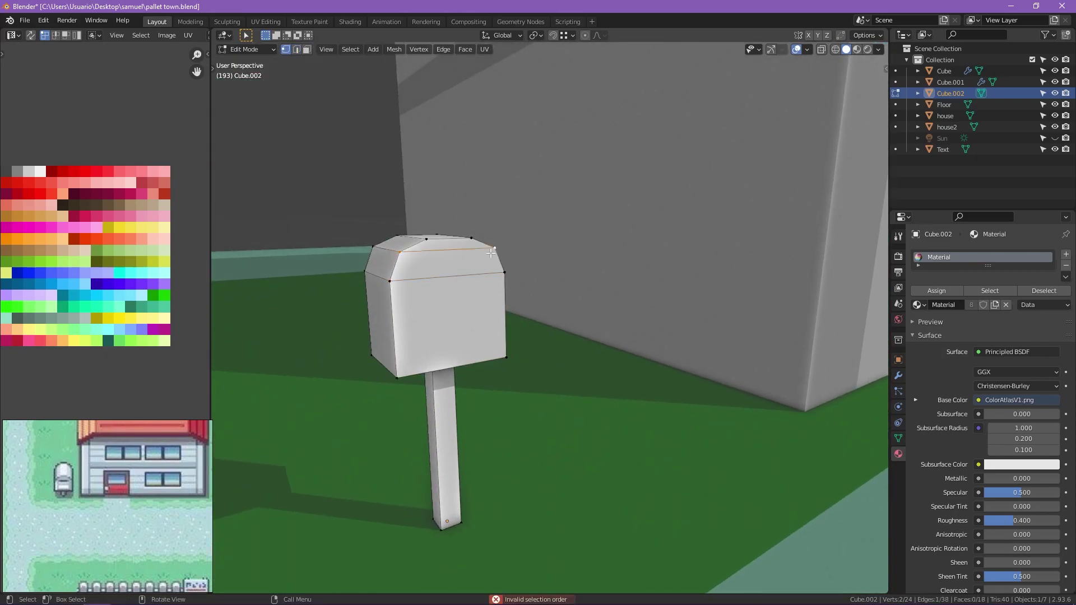
Inset the chamfer face into a letter slot and colour it dark.
{"action": "key", "text": "3"}
{"action": "middle_click_drag", "start_coordinate": [434, 303], "coordinate": [499, 291]}
{"action": "left_click", "coordinate": [499, 292]}
{"action": "key", "text": "i"}
{"action": "left_click", "coordinate": [627, 305]}
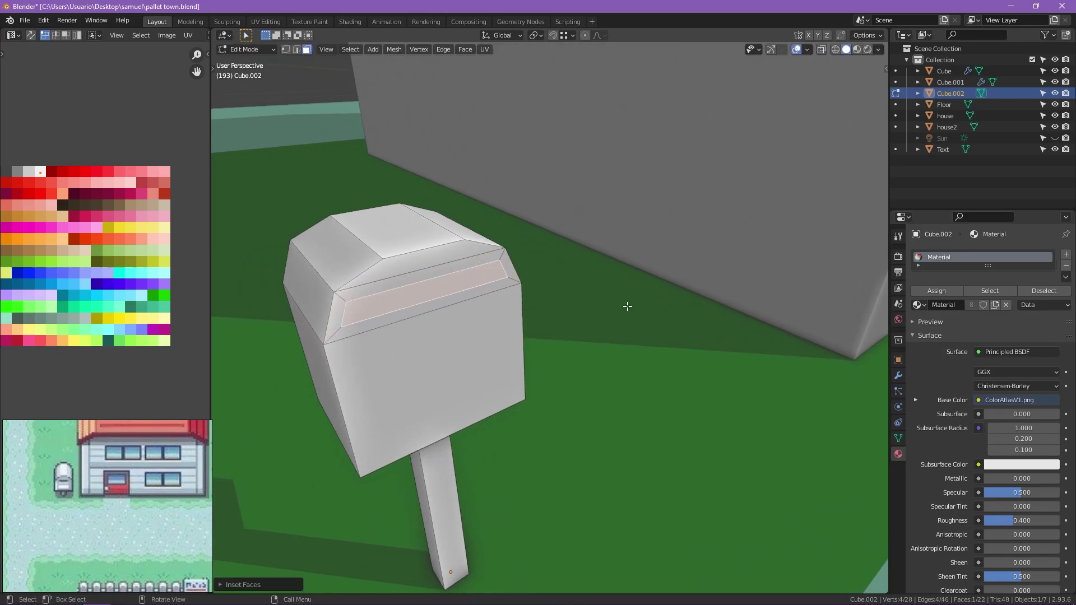
{"action": "middle_click_drag", "start_coordinate": [628, 305], "coordinate": [669, 309]}
{"action": "middle_click_drag", "start_coordinate": [41, 192], "coordinate": [78, 197]}
{"action": "key", "text": "g"}
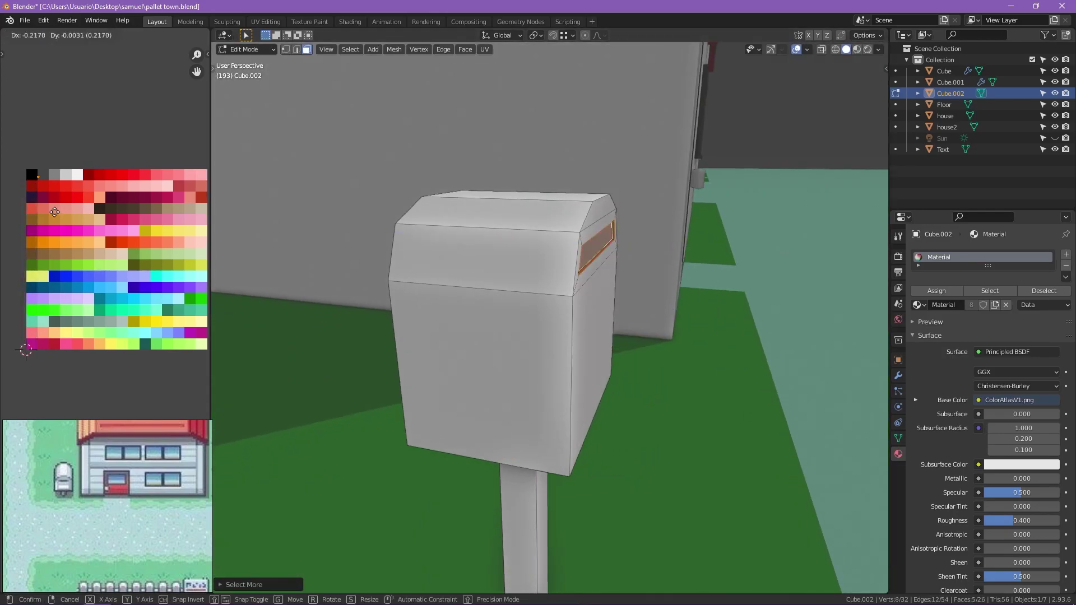
{"action": "key", "text": "alt+a"}
Shrink and lower the front panel, then duplicate the finished mailbox.
{"action": "middle_click_drag", "start_coordinate": [567, 277], "coordinate": [447, 305]}
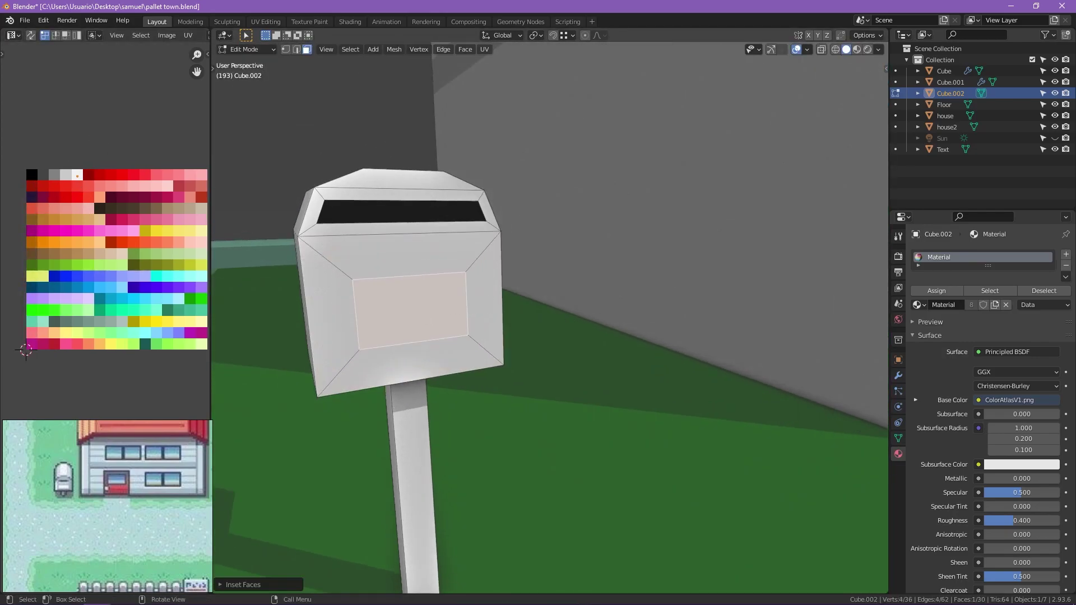
{"action": "key", "text": "s"}
{"action": "left_click", "coordinate": [533, 343]}
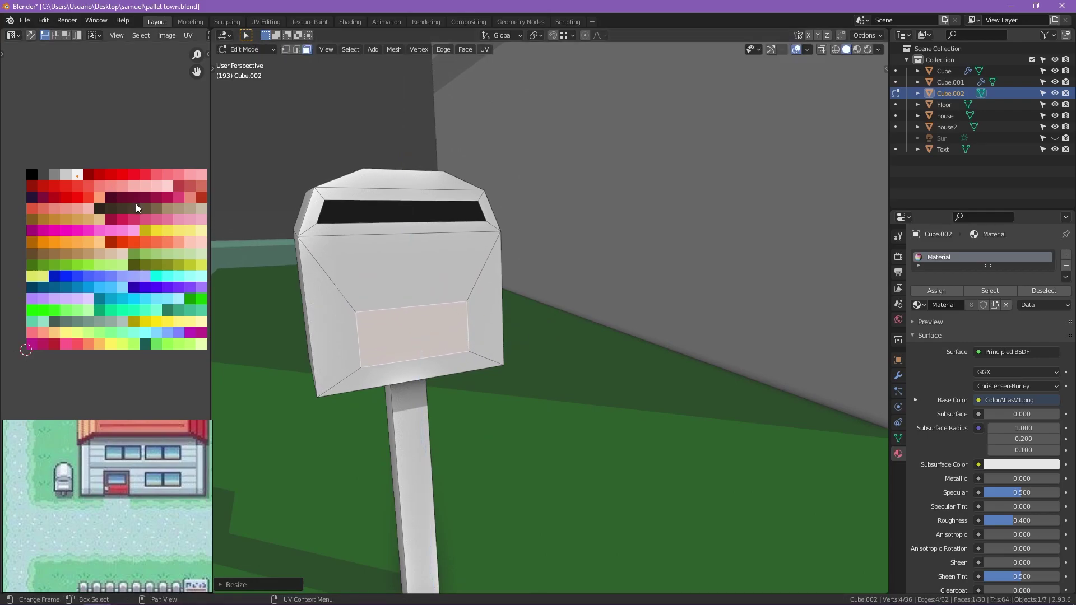
{"action": "key", "text": "Tab"}
{"action": "scroll", "coordinate": [561, 336], "scroll_direction": "down", "scroll_amount": 5}
{"action": "key", "text": "shift+d"}
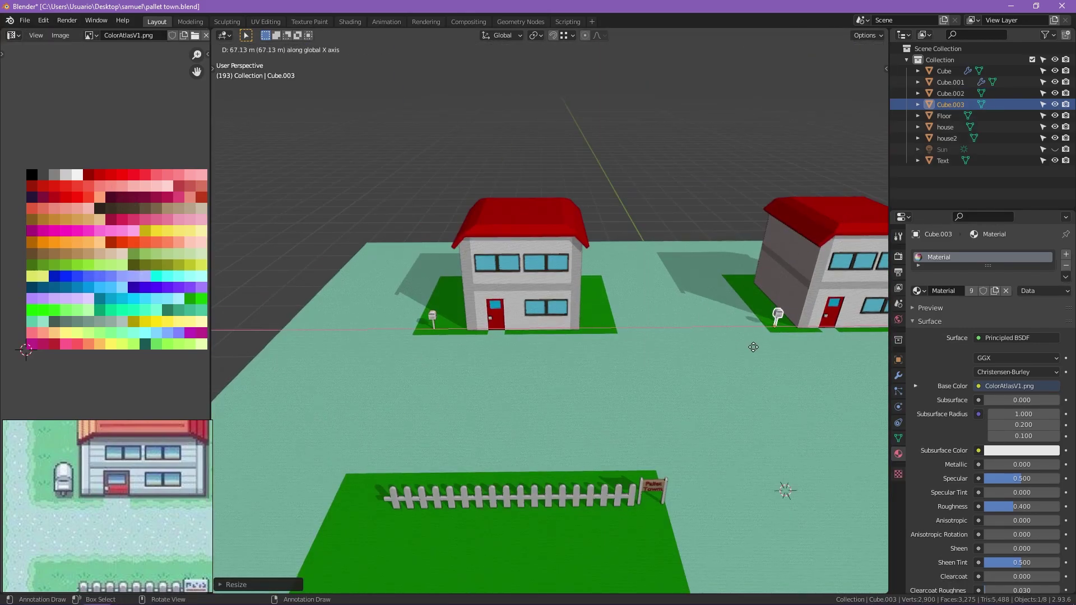
Place the mailbox copy beside the second house and add a new cube for the lab.
{"action": "left_click", "coordinate": [753, 347]}
{"action": "key", "text": "KP_1"}
{"action": "key", "text": "shift+a"}
{"action": "left_click", "coordinate": [583, 59]}
Scale the cube into a large block and raise its top face to make it taller.
{"action": "key", "text": "s"}
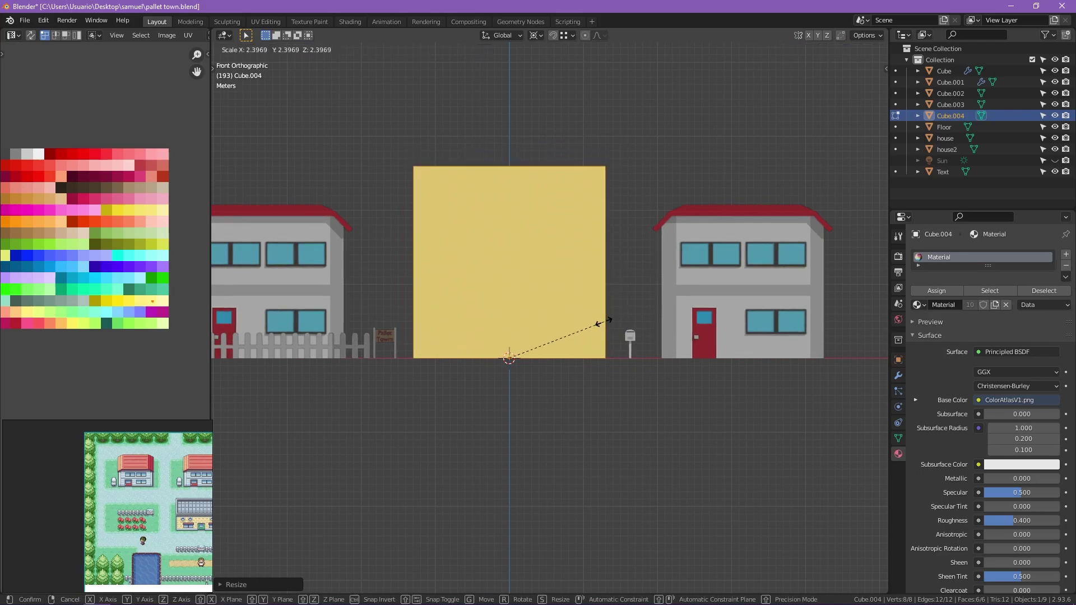
{"action": "mouse_move", "coordinate": [603, 321]}
{"action": "middle_mouse_down"}
{"action": "mouse_move", "coordinate": [498, 353]}
{"action": "mouse_move", "coordinate": [456, 351]}
{"action": "middle_mouse_up"}
{"action": "left_click", "coordinate": [497, 353]}
{"action": "key", "text": "g"}
{"action": "key", "text": "Escape"}
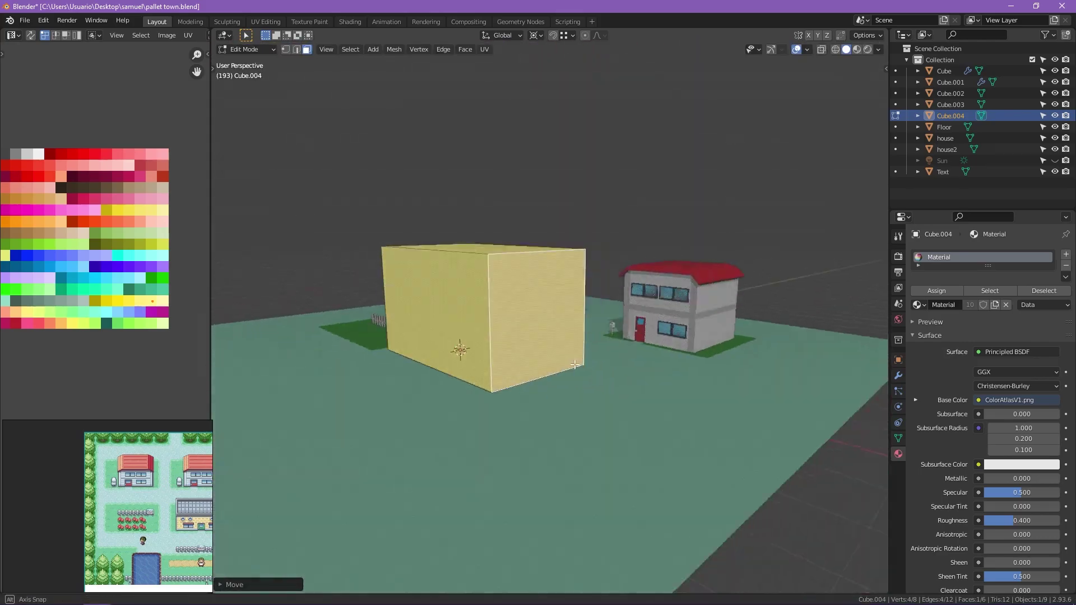
{"action": "key", "text": "g"}
{"action": "left_click", "coordinate": [516, 298]}
In local view, inset the top face into a rim and extrude it downward.
{"action": "mouse_move", "coordinate": [516, 299]}
{"action": "middle_mouse_down"}
{"action": "mouse_move", "coordinate": [570, 357]}
{"action": "mouse_move", "coordinate": [633, 357]}
{"action": "mouse_move", "coordinate": [560, 426]}
{"action": "middle_mouse_up"}
{"action": "scroll", "coordinate": [570, 358], "scroll_direction": "up", "scroll_amount": 2}
{"action": "key", "text": "KP_Divide"}
{"action": "left_click", "coordinate": [713, 370]}
{"action": "key", "text": "e"}
{"action": "left_click", "coordinate": [620, 384]}
Inspect the recess and select its floor face.
{"action": "middle_click_drag", "start_coordinate": [393, 392], "coordinate": [426, 359]}
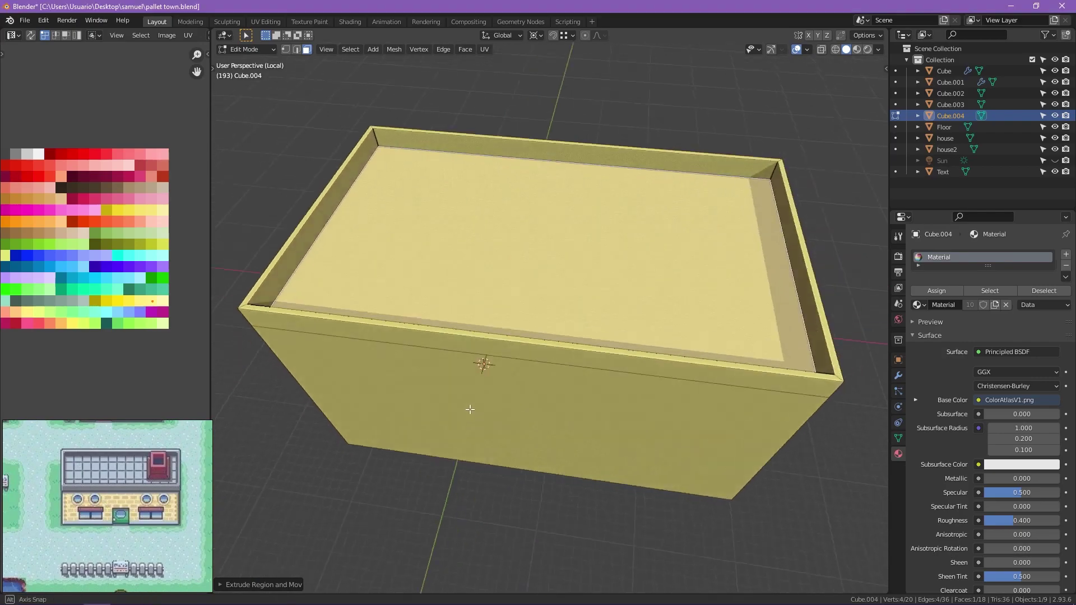
{"action": "middle_click_drag", "start_coordinate": [504, 336], "coordinate": [592, 263]}
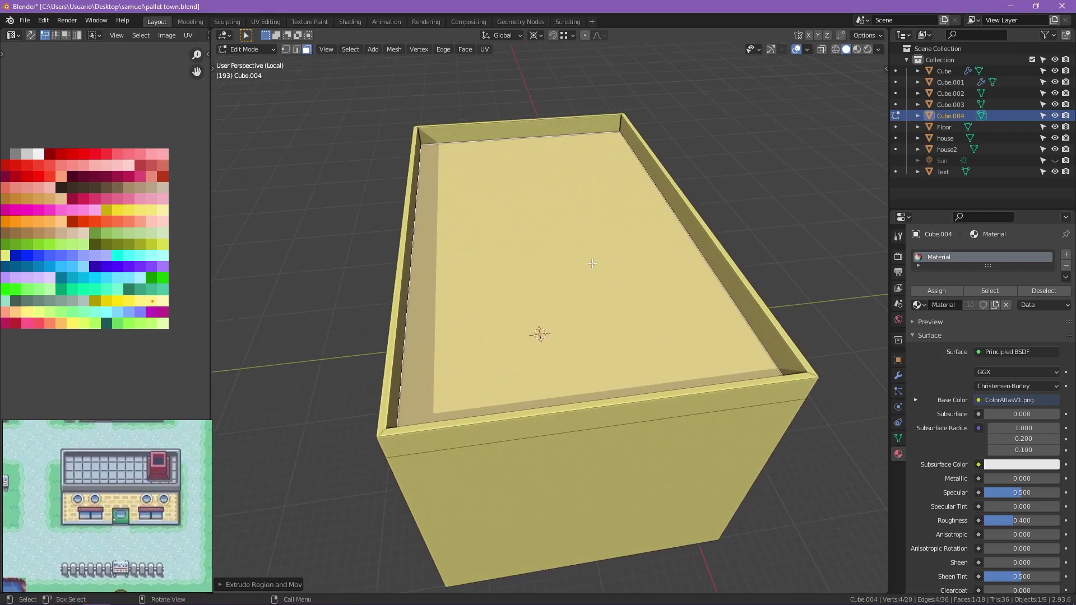
{"action": "key", "text": "3"}
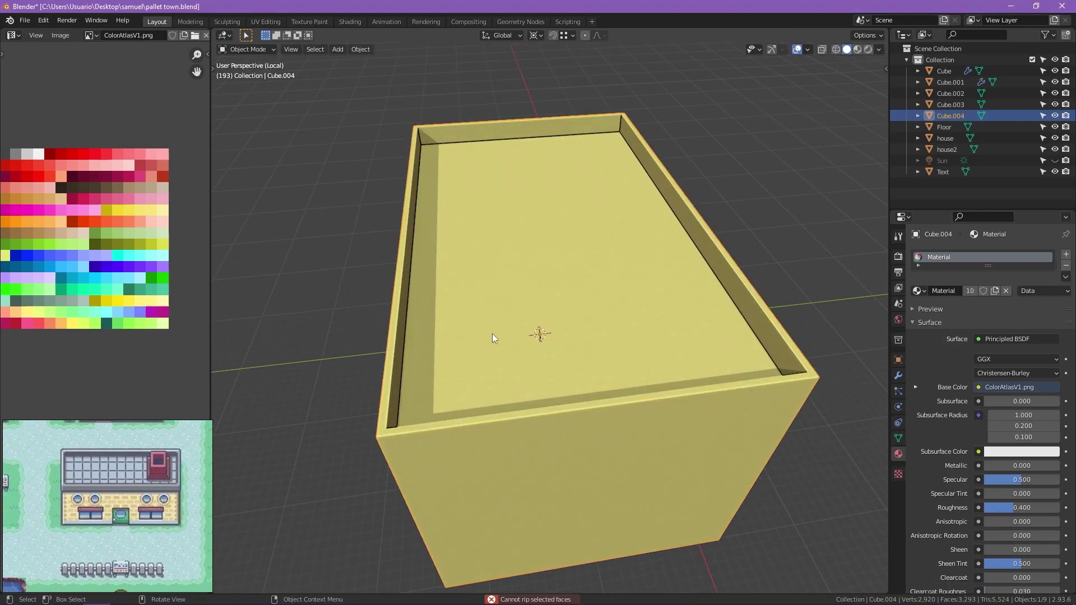
{"action": "left_click", "coordinate": [507, 313]}
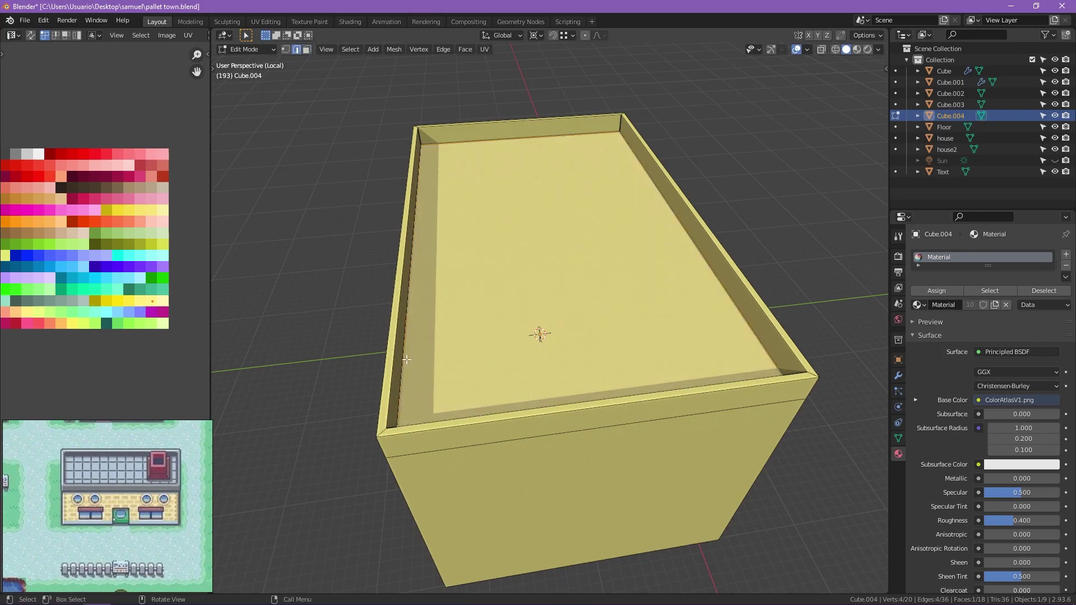
{"action": "middle_click_drag", "start_coordinate": [408, 343], "coordinate": [484, 221]}
{"action": "key", "text": "v"}
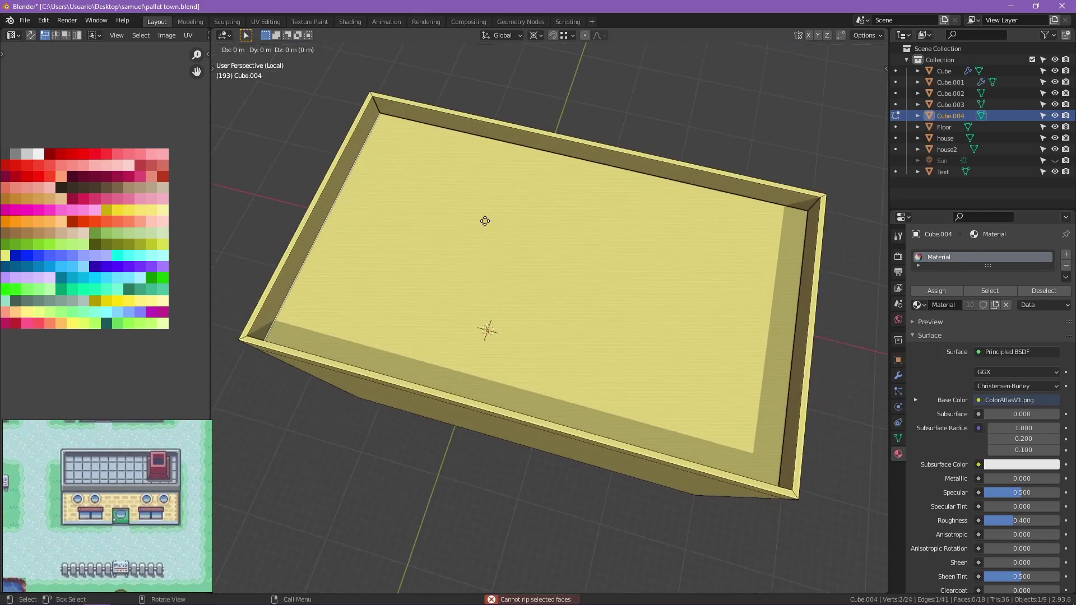
{"action": "key", "text": "3"}
{"action": "left_click", "coordinate": [771, 365]}
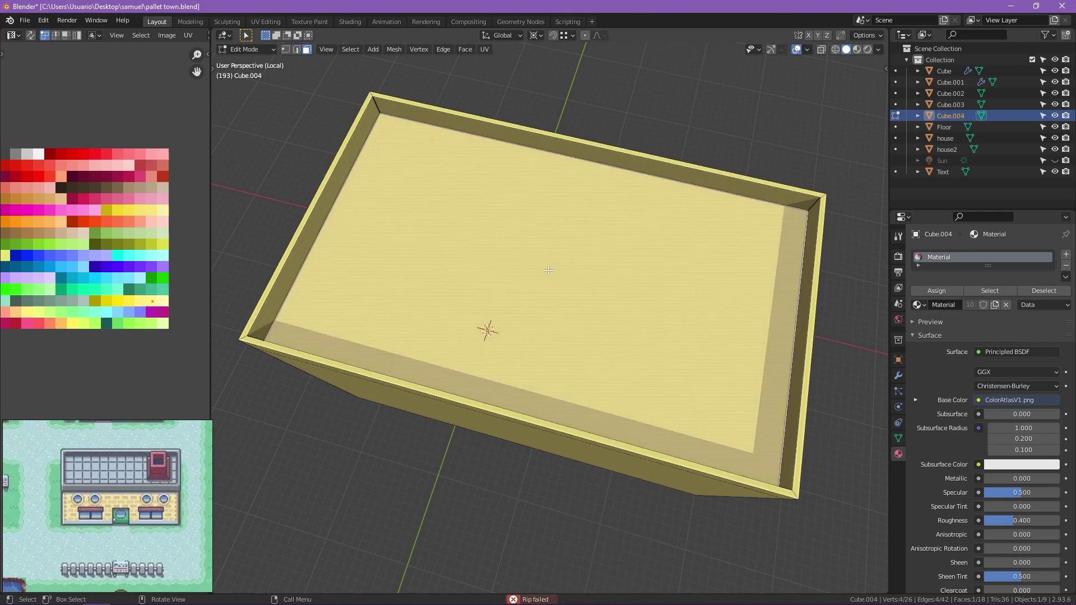
{"action": "middle_click_drag", "start_coordinate": [772, 365], "coordinate": [536, 284]}
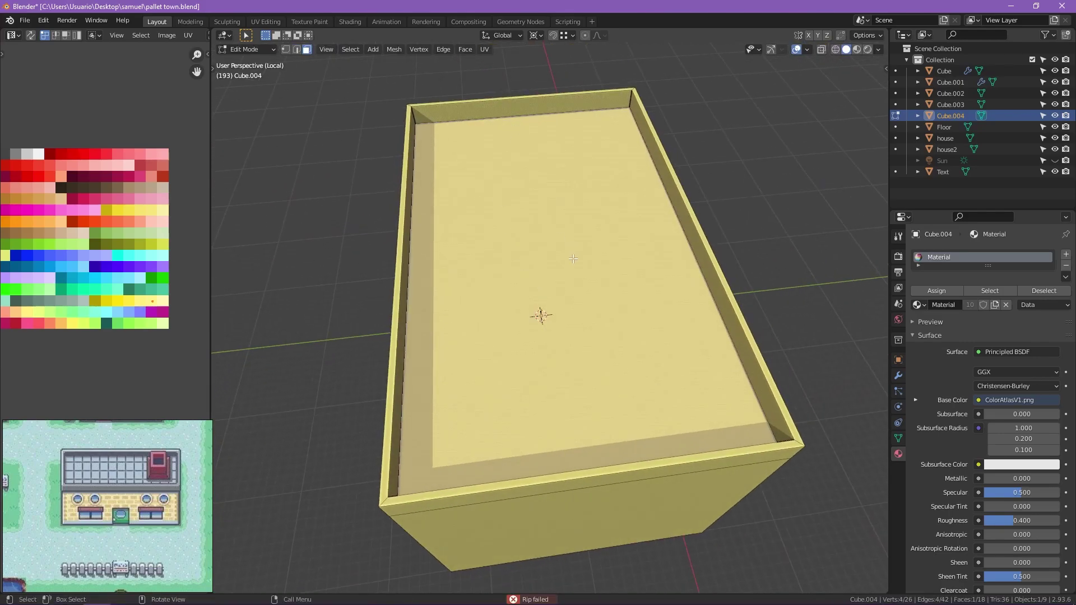
Hide the walls, loop-cut the recessed floor into a grid, and bevel the grid lines double.
{"action": "key", "text": "h"}
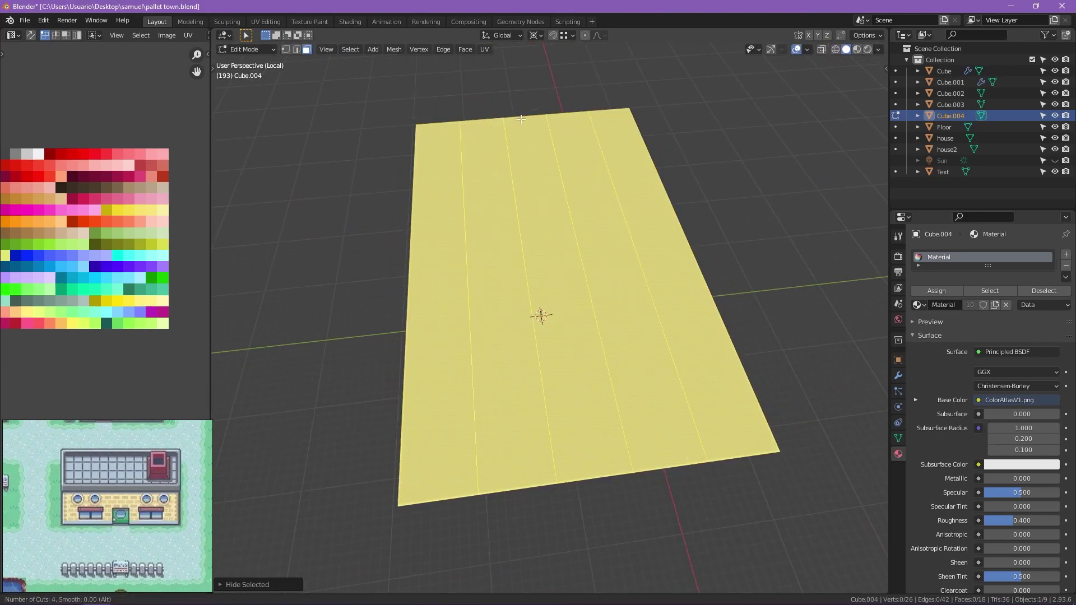
{"action": "left_click", "coordinate": [521, 119]}
{"action": "key", "text": "alt+a"}
{"action": "key", "text": "ctrl+r"}
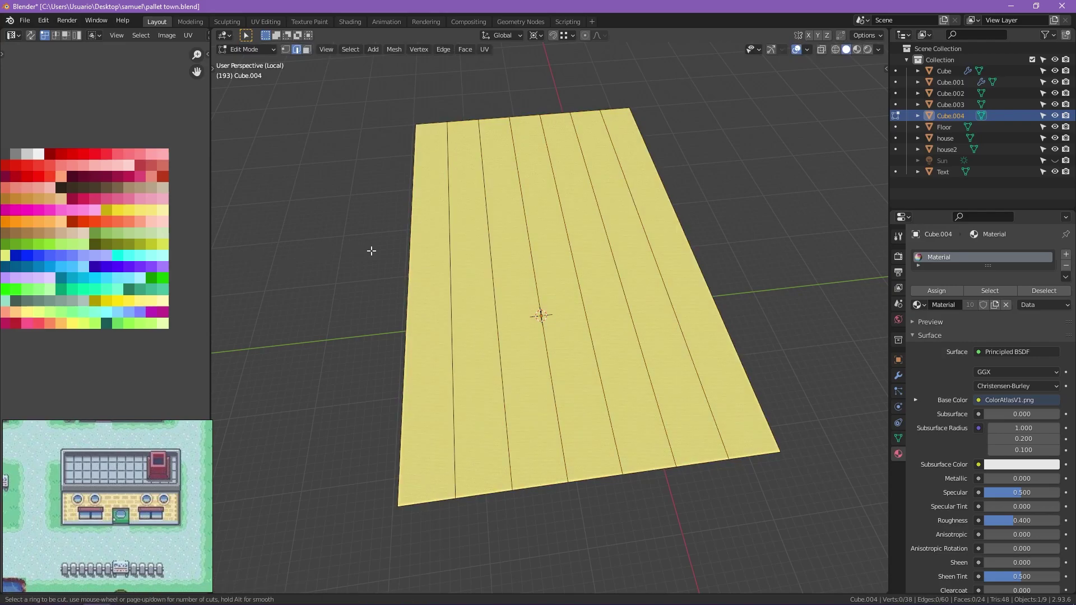
{"action": "left_click", "coordinate": [416, 233]}
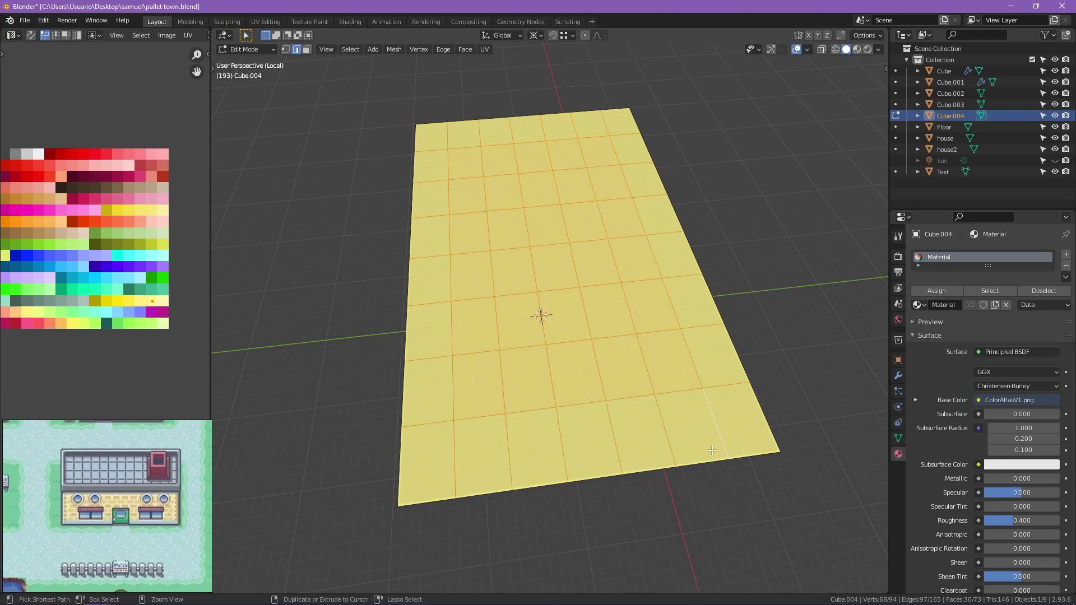
{"action": "key", "text": "ctrl+b"}
{"action": "left_click", "coordinate": [694, 435]}
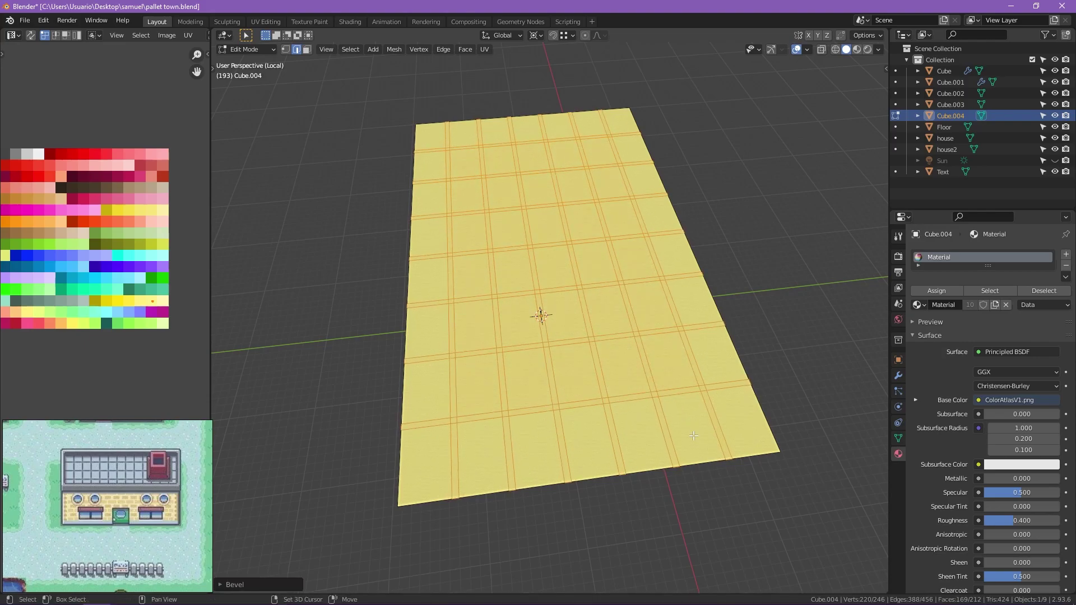
Select all strips by similar area, colour the tiles pale teal and the strips dark.
{"action": "key", "text": "3"}
{"action": "left_click", "coordinate": [452, 436]}
{"action": "key", "text": "KP_7"}
{"action": "left_click", "coordinate": [350, 50]}
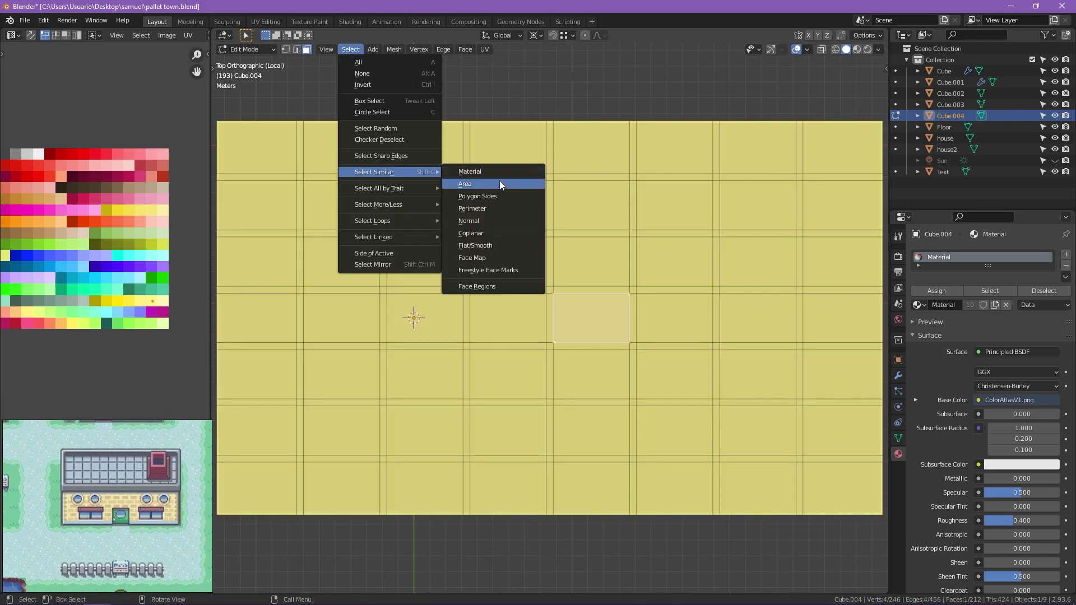
{"action": "left_click", "coordinate": [500, 180]}
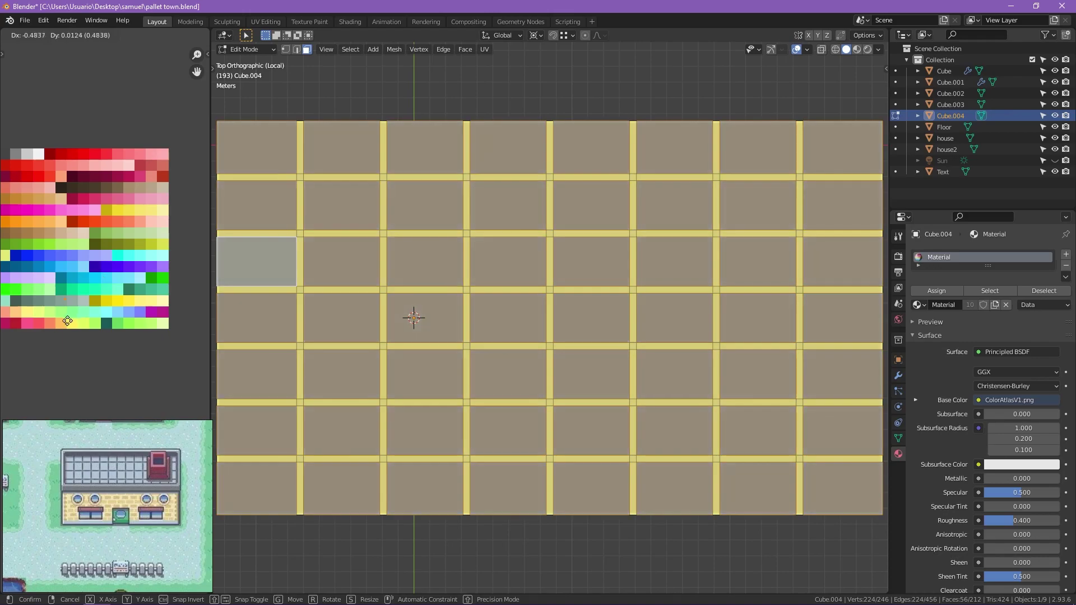
{"action": "key", "text": "Escape"}
{"action": "key", "text": "ctrl+i"}
{"action": "key", "text": "g"}
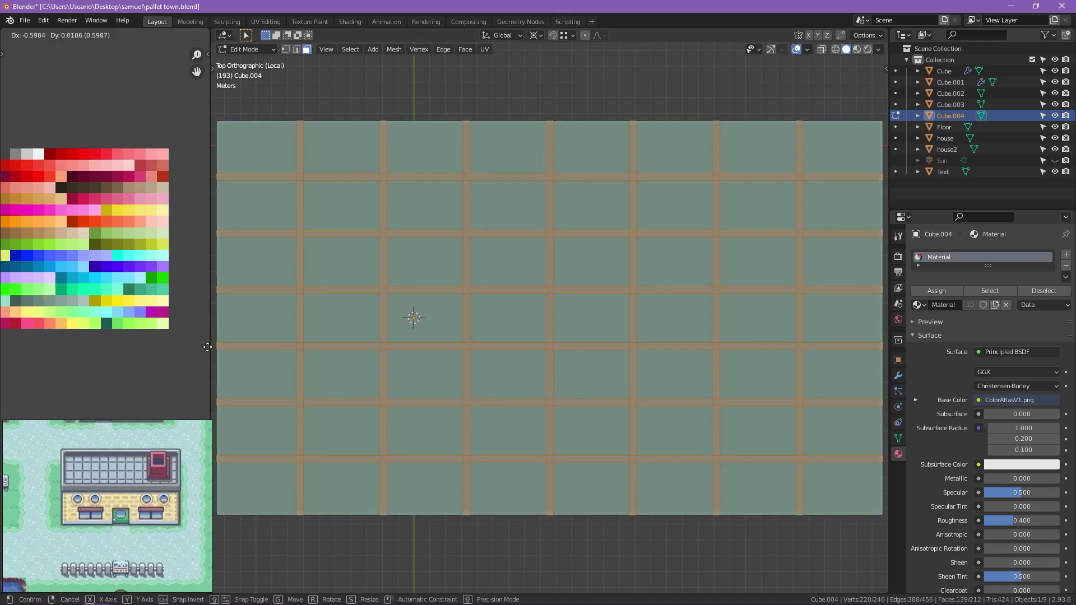
{"action": "left_click", "coordinate": [194, 348]}
Reveal the walls and colour the grown rim selection around the top dark.
{"action": "mouse_move", "coordinate": [359, 336]}
{"action": "middle_mouse_down"}
{"action": "mouse_move", "coordinate": [411, 332]}
{"action": "mouse_move", "coordinate": [409, 303]}
{"action": "middle_mouse_up"}
{"action": "key", "text": "alt+h"}
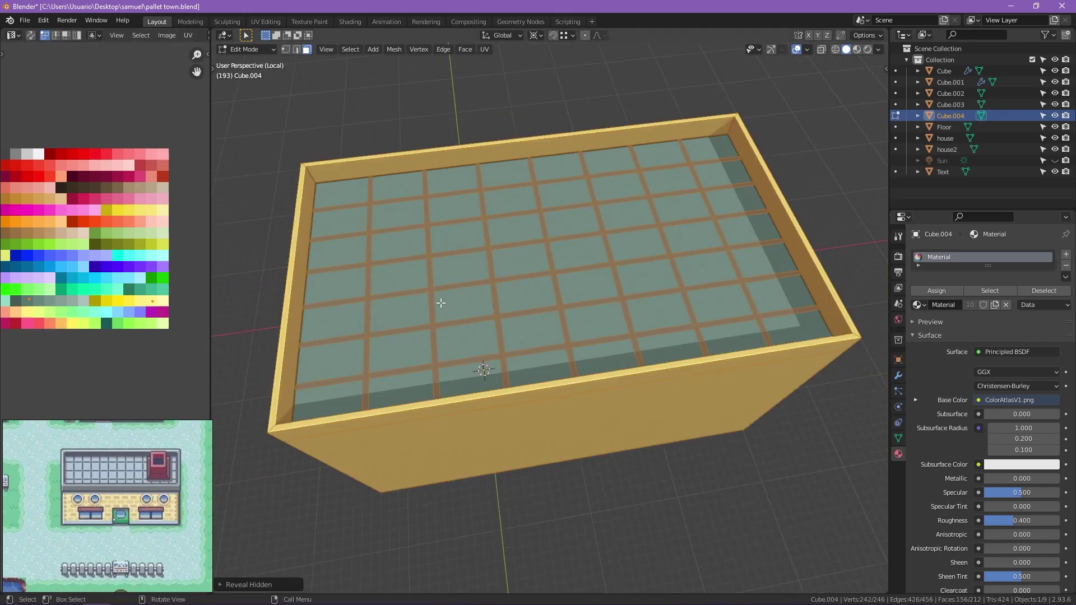
{"action": "left_click", "coordinate": [290, 337]}
{"action": "key", "text": "ctrl+KP_Add"}
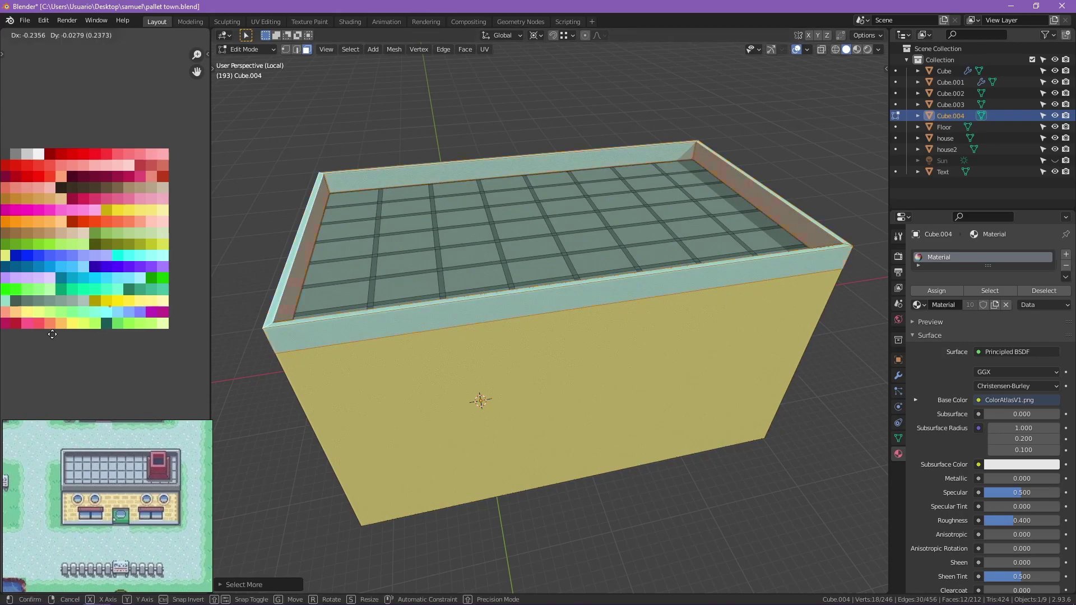
{"action": "left_click", "coordinate": [561, 266]}
Duplicate one floor tile and start scaling the copy, then cancel the scale.
{"action": "left_click", "coordinate": [693, 276]}
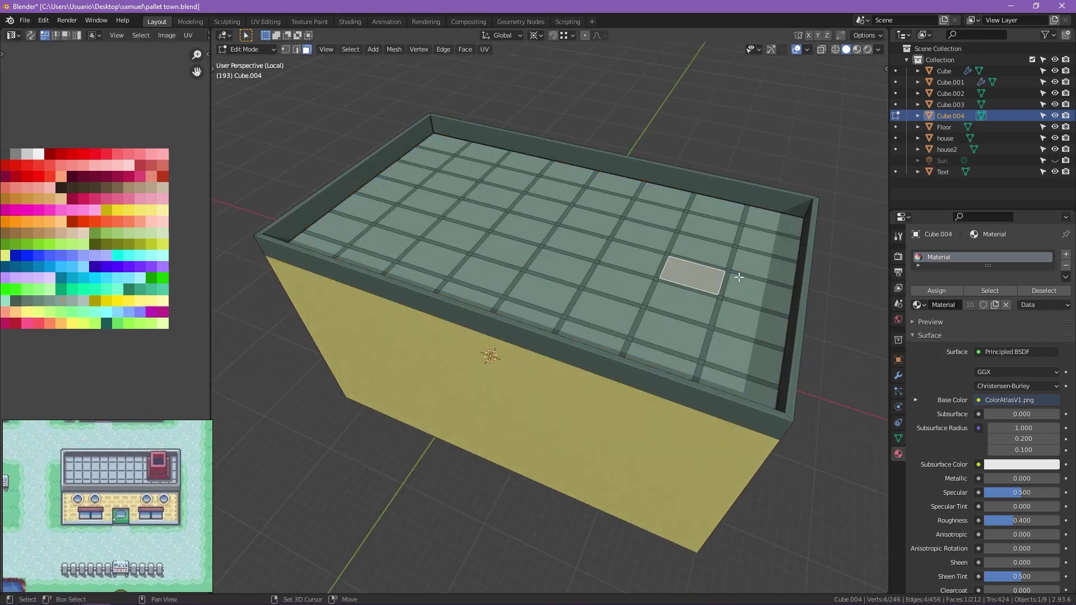
{"action": "middle_click_drag", "start_coordinate": [561, 337], "coordinate": [561, 302]}
{"action": "scroll", "coordinate": [561, 303], "scroll_direction": "up", "scroll_amount": 3}
{"action": "key", "text": "shift+d"}
{"action": "key", "text": "s"}
{"action": "right_click", "coordinate": [577, 300]}
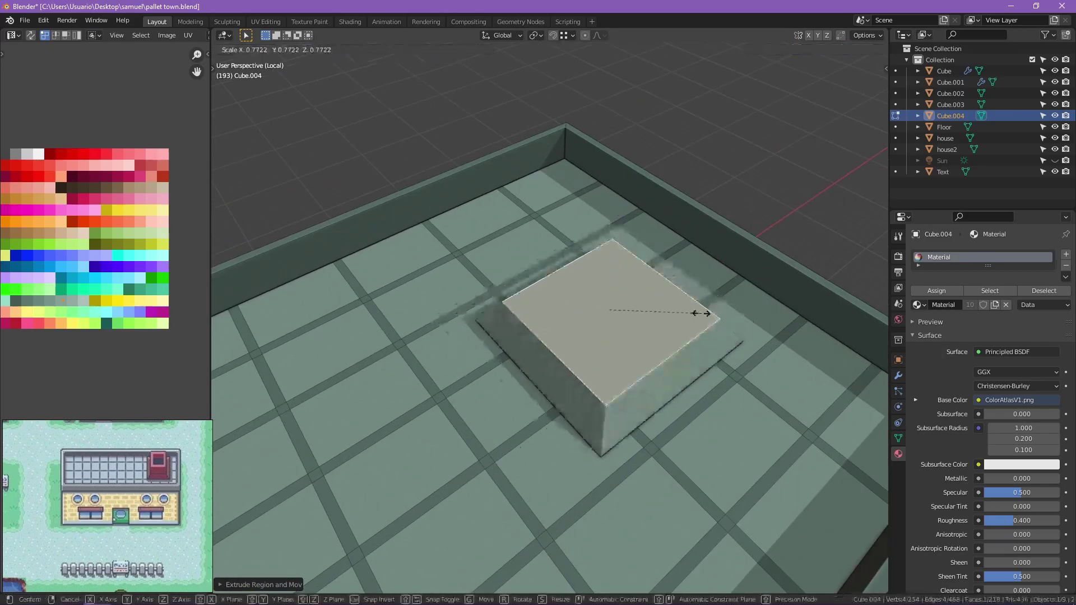
Inset the chimney's top face and extrude it downward to hollow it.
{"action": "right_click", "coordinate": [704, 223]}
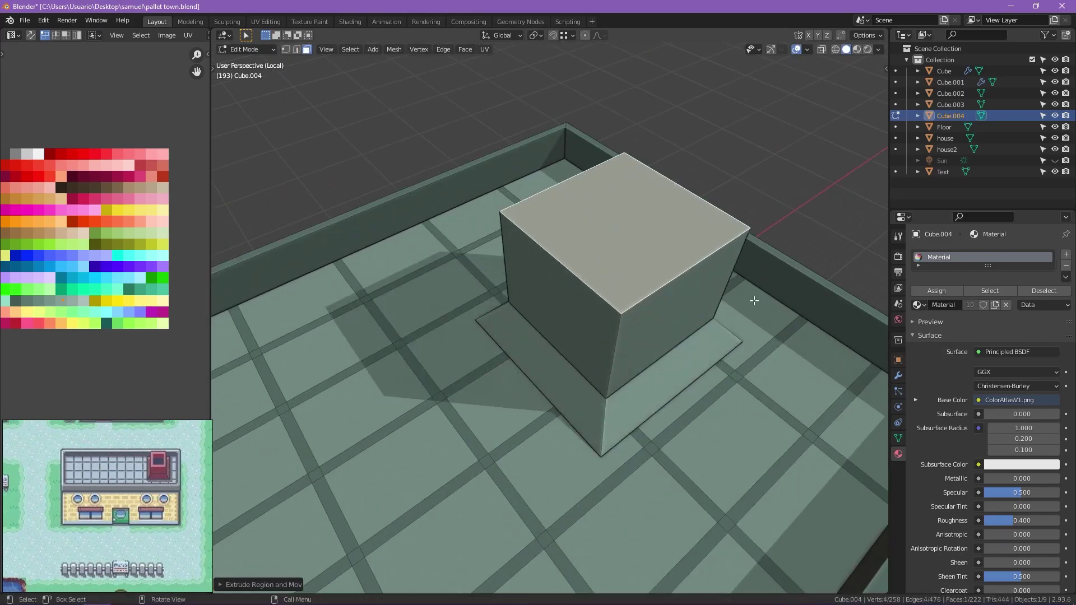
{"action": "key", "text": "i"}
{"action": "left_click", "coordinate": [718, 299]}
{"action": "key", "text": "e"}
{"action": "left_click", "coordinate": [701, 368]}
{"action": "scroll", "coordinate": [85, 269], "scroll_direction": "down", "scroll_amount": 2}
Select the whole chimney mesh, colour it red on the atlas, and leave Edit Mode.
{"action": "key", "text": "g"}
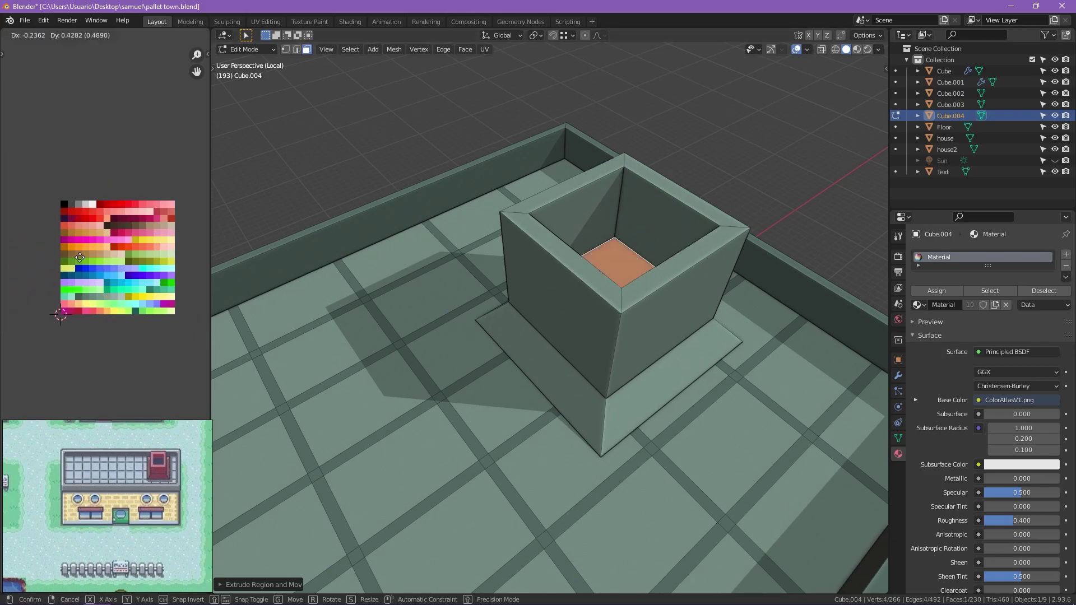
{"action": "right_click", "coordinate": [64, 217]}
{"action": "left_click", "coordinate": [678, 314]}
{"action": "key", "text": "a"}
{"action": "scroll", "coordinate": [99, 295], "scroll_direction": "up", "scroll_amount": 2}
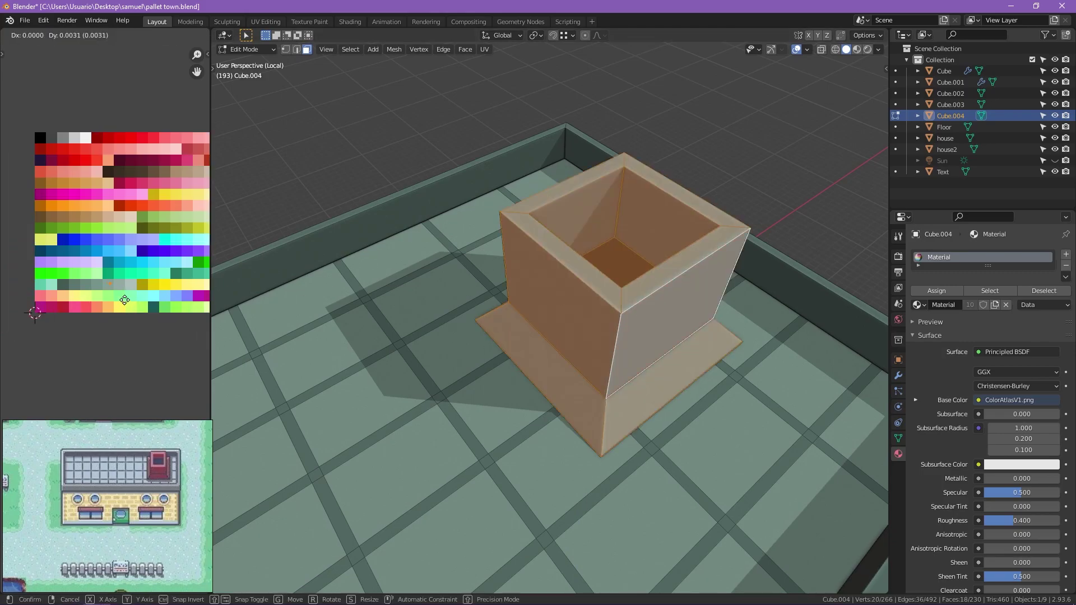
{"action": "key", "text": "Tab"}
Exit the isolated view and start editing the Floor object.
{"action": "middle_click_drag", "start_coordinate": [656, 223], "coordinate": [593, 245]}
{"action": "key", "text": "KP_Divide"}
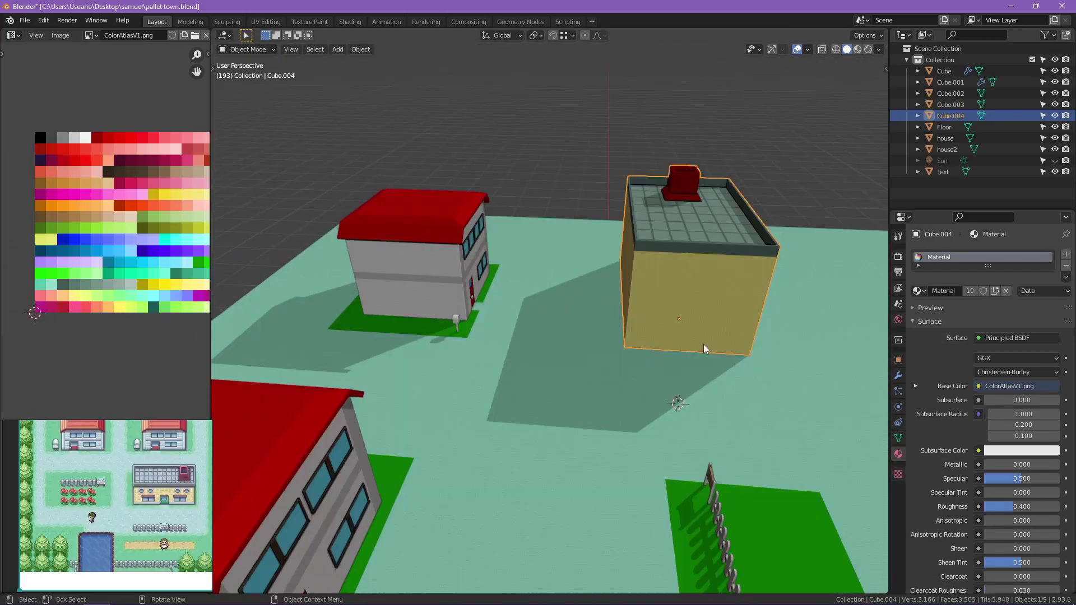
{"action": "mouse_move", "coordinate": [701, 348]}
{"action": "middle_mouse_down"}
{"action": "mouse_move", "coordinate": [667, 371]}
{"action": "mouse_move", "coordinate": [656, 431]}
{"action": "middle_mouse_up"}
{"action": "left_click", "coordinate": [656, 432]}
{"action": "key", "text": "Tab"}
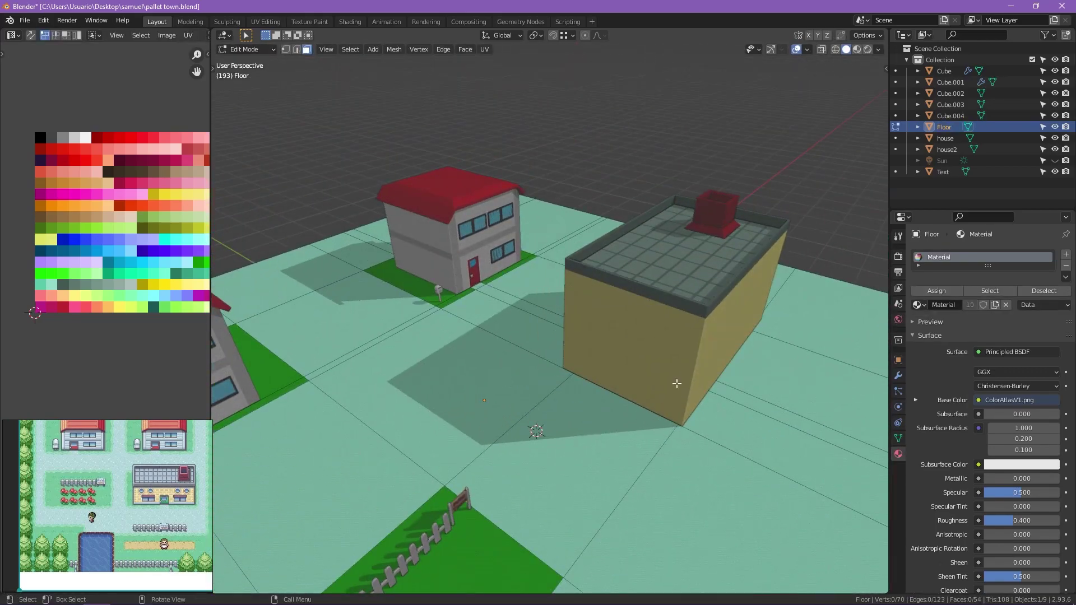
Select the floor tiles beside and under the lab and recolour them grass green.
{"action": "middle_click_drag", "start_coordinate": [677, 384], "coordinate": [609, 431]}
{"action": "left_click", "coordinate": [609, 430], "text": "shift"}
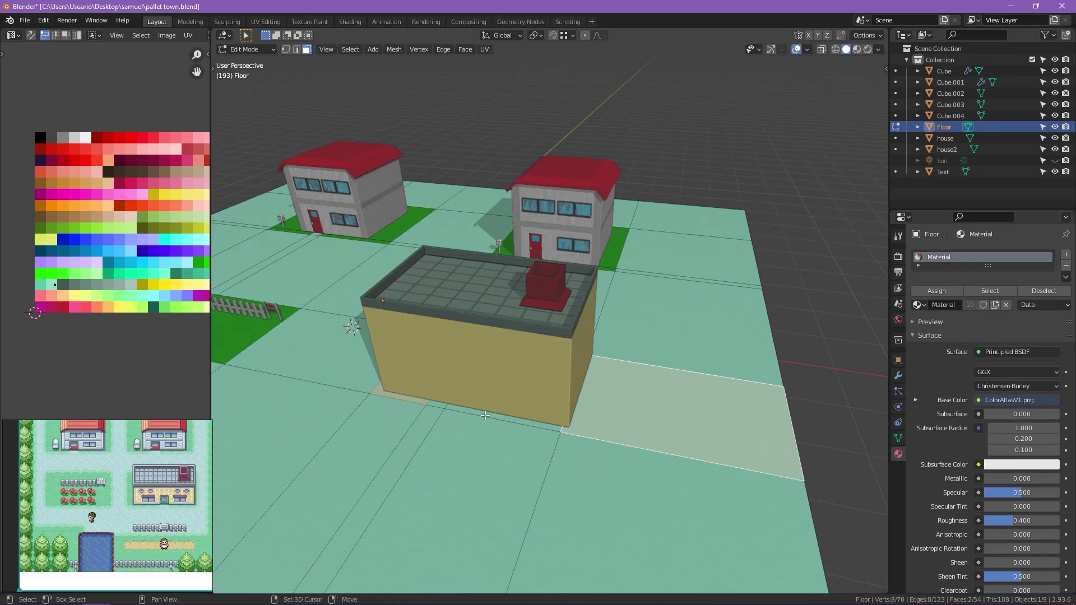
{"action": "left_click", "coordinate": [447, 411], "text": "shift"}
{"action": "left_click", "coordinate": [222, 324], "text": "shift"}
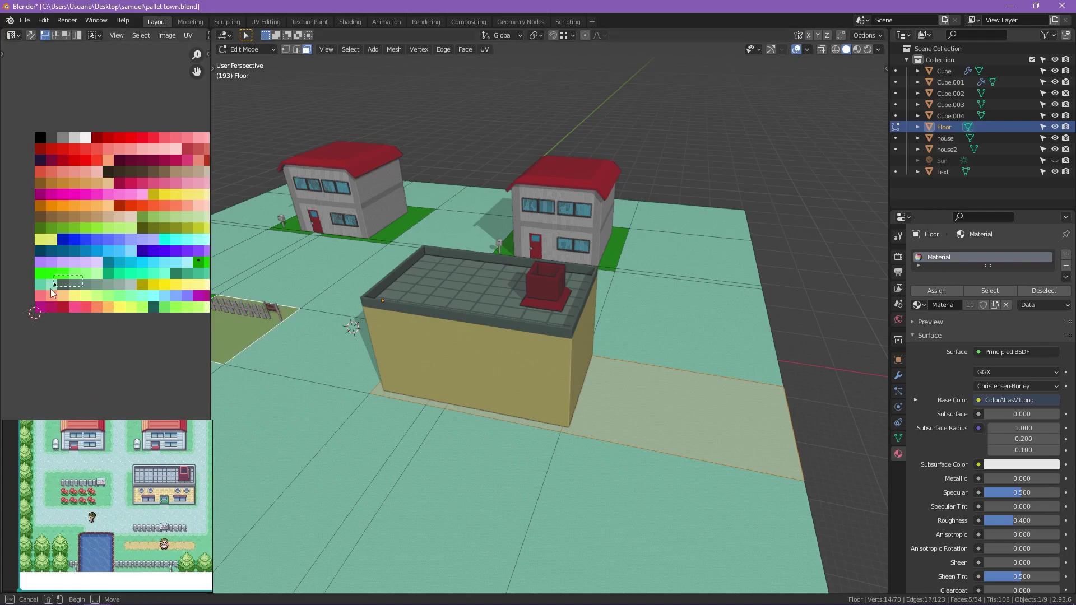
{"action": "left_click", "coordinate": [172, 291]}
{"action": "key", "text": "alt+a"}
{"action": "middle_click_drag", "start_coordinate": [500, 445], "coordinate": [483, 424]}
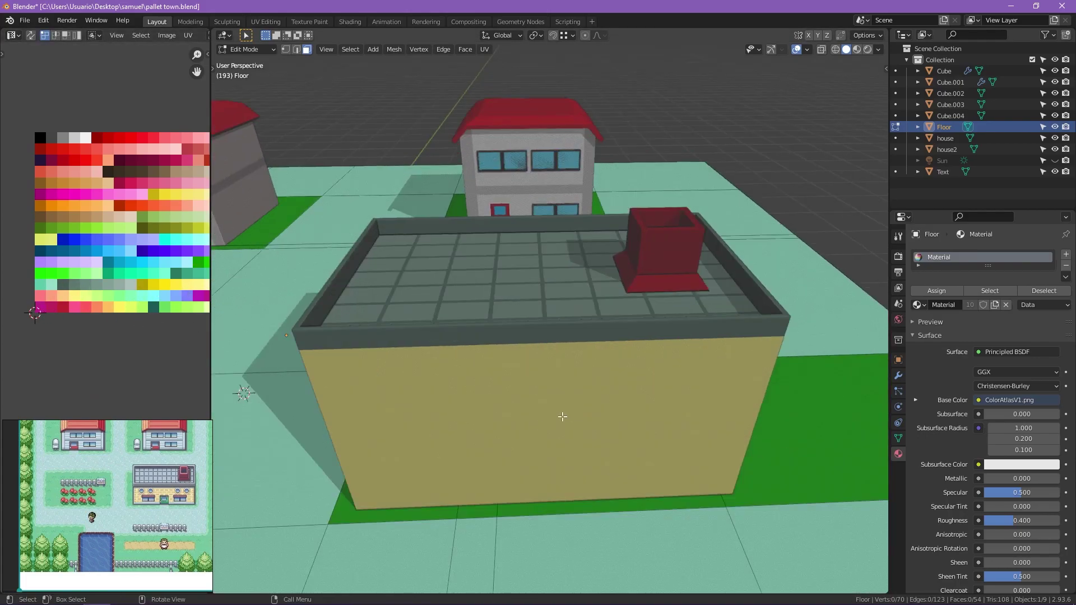
{"action": "scroll", "coordinate": [615, 406], "scroll_direction": "down", "scroll_amount": 5}
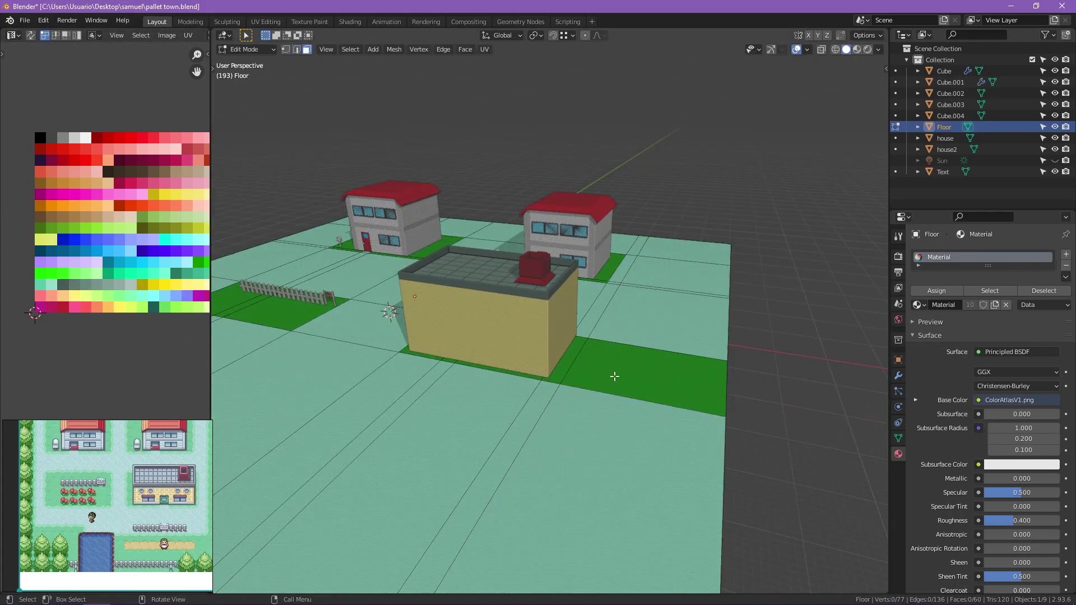
Duplicate a house and place the copy beside the lab.
{"action": "mouse_move", "coordinate": [614, 377]}
{"action": "middle_mouse_down"}
{"action": "mouse_move", "coordinate": [609, 359]}
{"action": "mouse_move", "coordinate": [569, 499]}
{"action": "middle_mouse_up"}
{"action": "key", "text": "Tab"}
{"action": "left_click", "coordinate": [507, 283]}
{"action": "key", "text": "shift+d"}
{"action": "left_click", "coordinate": [596, 461]}
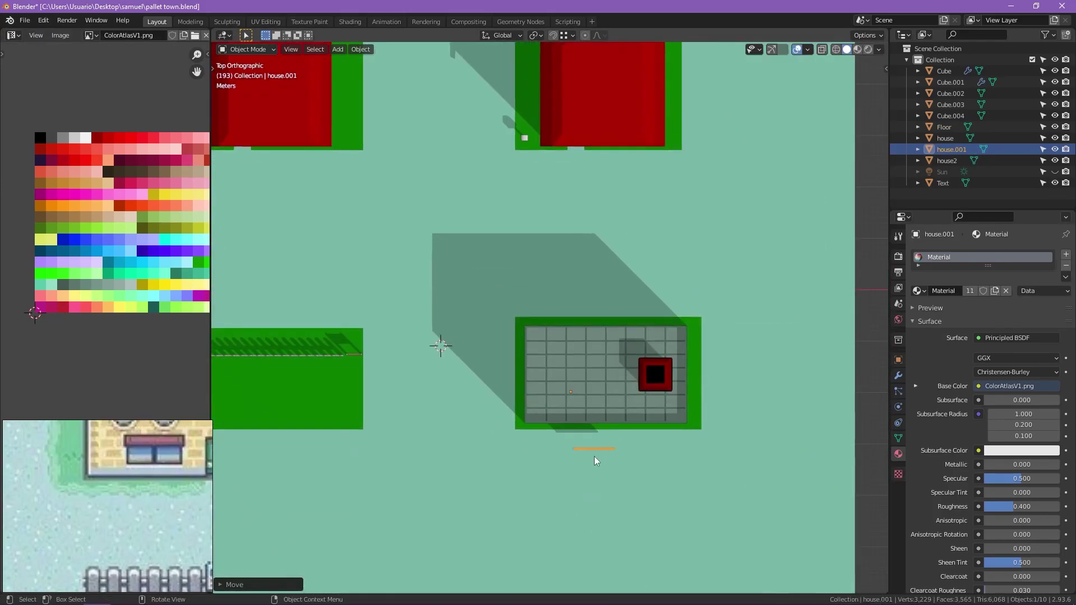
Join the house copy into the lab mesh with Ctrl+J.
{"action": "middle_click_drag", "start_coordinate": [595, 461], "coordinate": [721, 351]}
{"action": "scroll", "coordinate": [720, 351], "scroll_direction": "up", "scroll_amount": 5}
{"action": "middle_click_drag", "start_coordinate": [612, 305], "coordinate": [548, 427]}
{"action": "left_click", "coordinate": [487, 254], "text": "shift"}
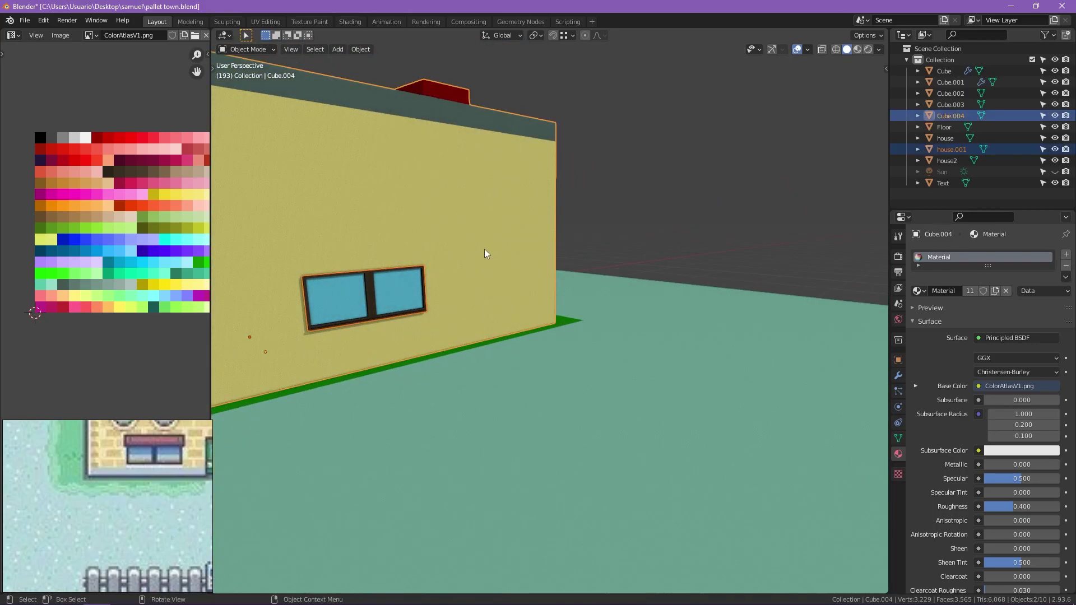
{"action": "key", "text": "ctrl+j"}
Select the connected window parts and slide the window across the lab wall.
{"action": "key", "text": "Tab"}
{"action": "key", "text": "ctrl+l"}
{"action": "mouse_move", "coordinate": [486, 254]}
{"action": "middle_mouse_down"}
{"action": "mouse_move", "coordinate": [544, 355]}
{"action": "mouse_move", "coordinate": [604, 406]}
{"action": "middle_mouse_up"}
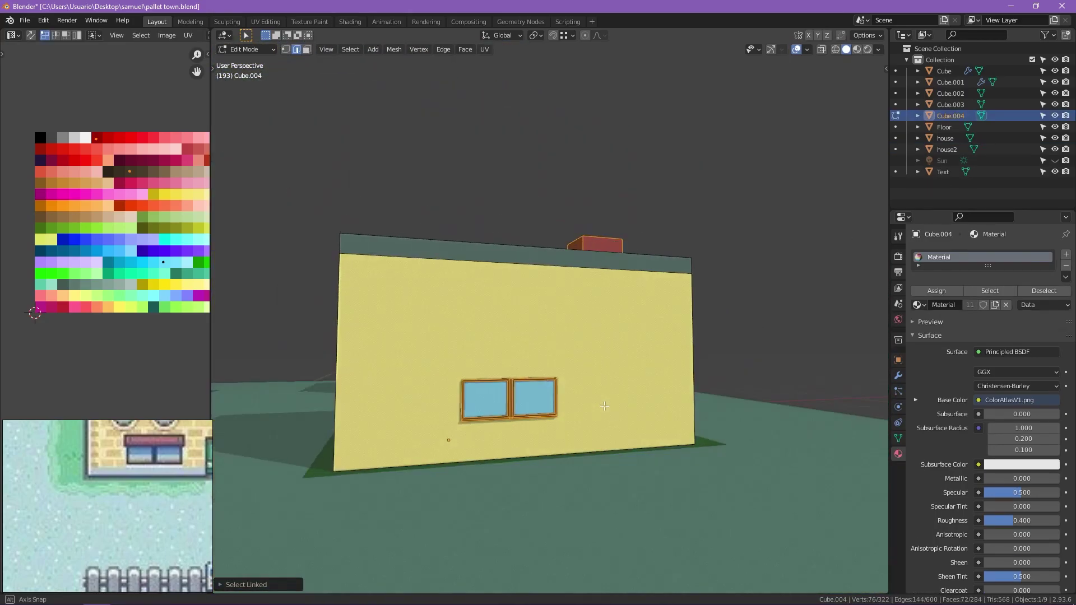
{"action": "left_click", "coordinate": [647, 365]}
{"action": "key", "text": "g"}
{"action": "left_click", "coordinate": [465, 393]}
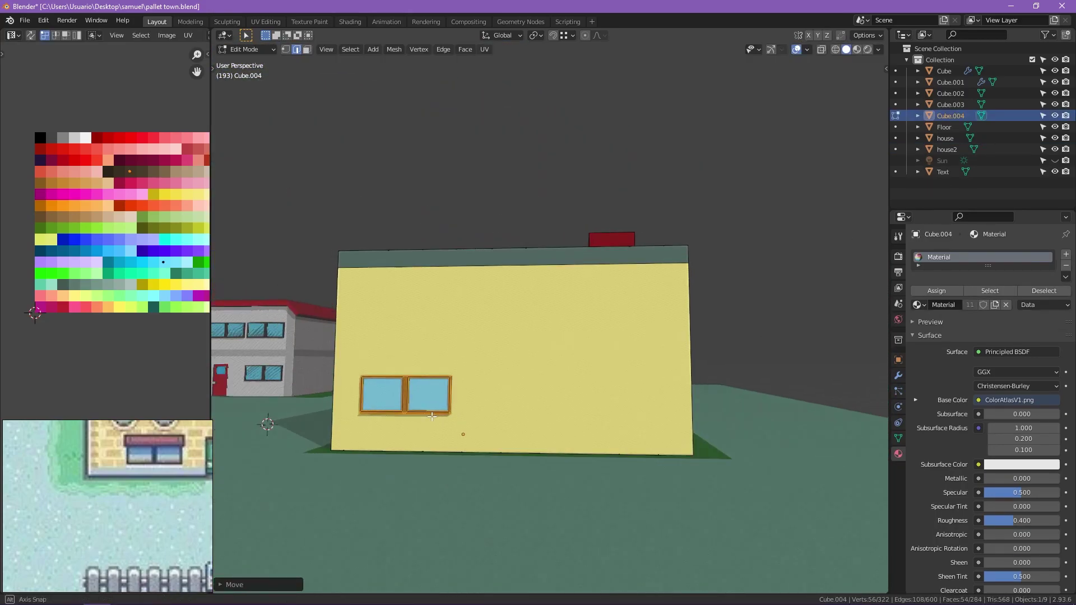
Zoom in on the window and select the top of its frame.
{"action": "middle_click_drag", "start_coordinate": [465, 393], "coordinate": [561, 359]}
{"action": "scroll", "coordinate": [608, 326], "scroll_direction": "up", "scroll_amount": 5}
{"action": "middle_click_drag", "start_coordinate": [608, 325], "coordinate": [525, 383]}
{"action": "key", "text": "3"}
{"action": "left_click", "coordinate": [526, 382]}
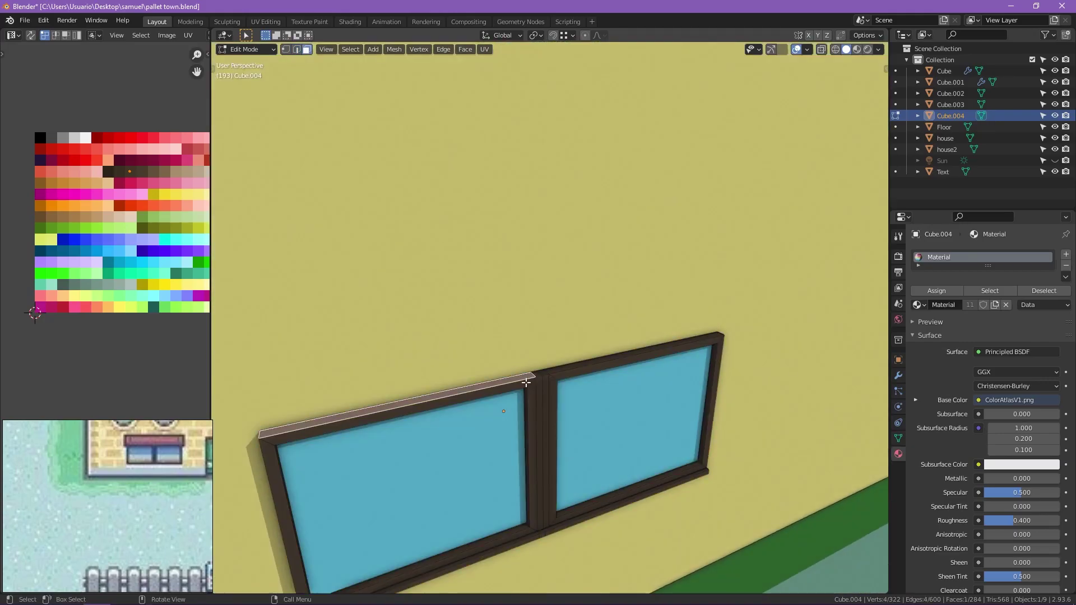
{"action": "key", "text": "2"}
{"action": "left_click", "coordinate": [560, 366]}
Widen the frame's top face and extrude it out into a red awning.
{"action": "middle_click_drag", "start_coordinate": [594, 360], "coordinate": [518, 407]}
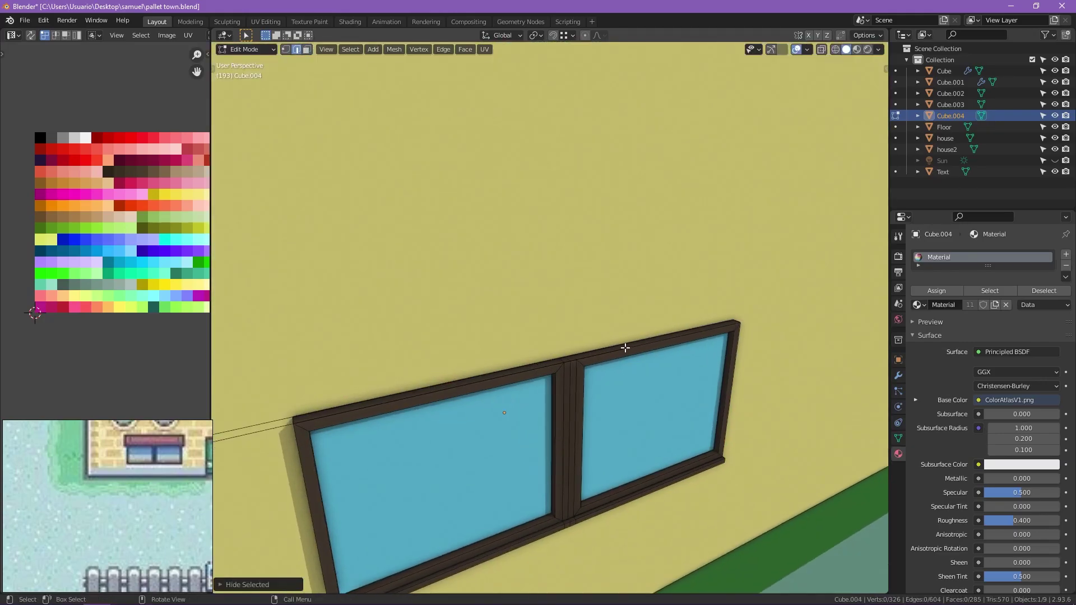
{"action": "scroll", "coordinate": [518, 408], "scroll_direction": "down", "scroll_amount": 3}
{"action": "key", "text": "3"}
{"action": "left_click", "coordinate": [320, 252]}
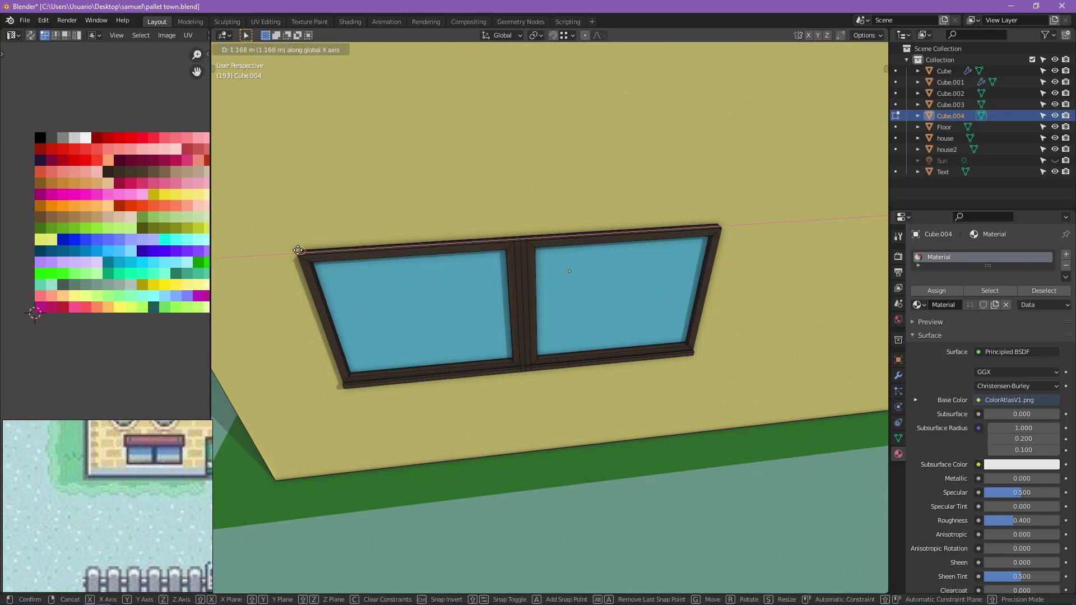
{"action": "key", "text": "s"}
{"action": "left_click", "coordinate": [475, 380]}
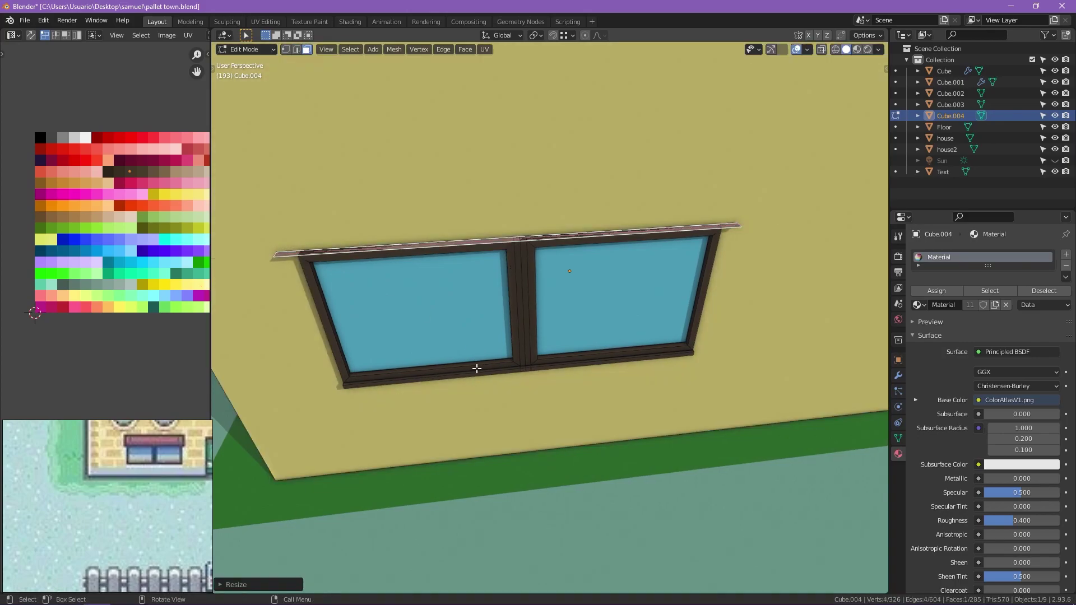
{"action": "key", "text": "e"}
{"action": "left_click", "coordinate": [476, 342]}
Add a horizontal loop cut around the lab wall to define a lower band.
{"action": "middle_click_drag", "start_coordinate": [476, 341], "coordinate": [512, 314]}
{"action": "left_click", "coordinate": [476, 288]}
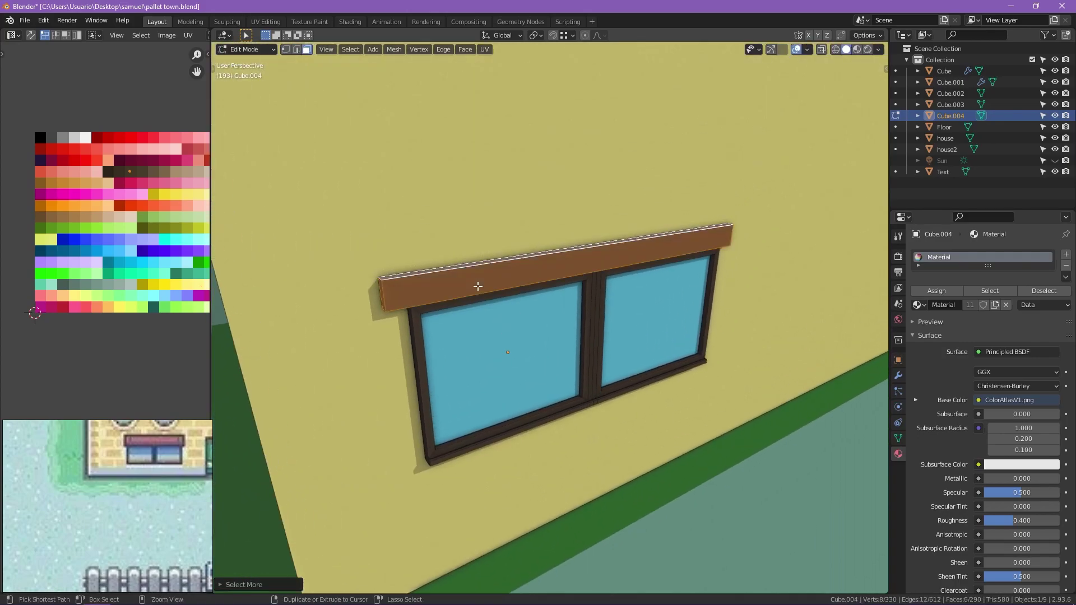
{"action": "middle_click_drag", "start_coordinate": [422, 401], "coordinate": [336, 367]}
{"action": "key", "text": "ctrl+r"}
{"action": "left_click", "coordinate": [336, 367]}
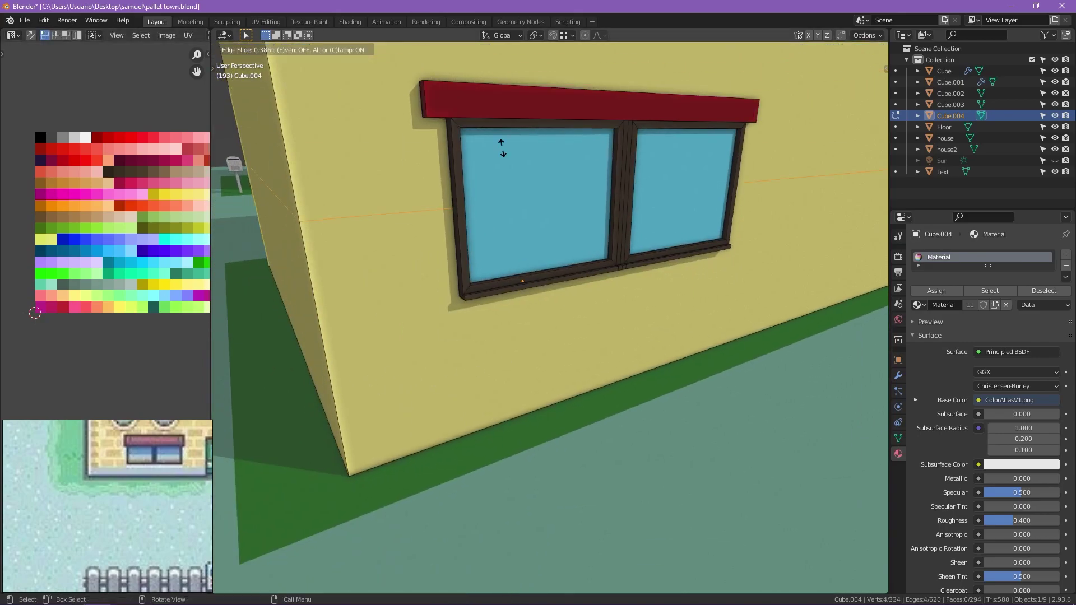
Recolour the lower wall band a pale colour on the atlas.
{"action": "left_click", "coordinate": [342, 416]}
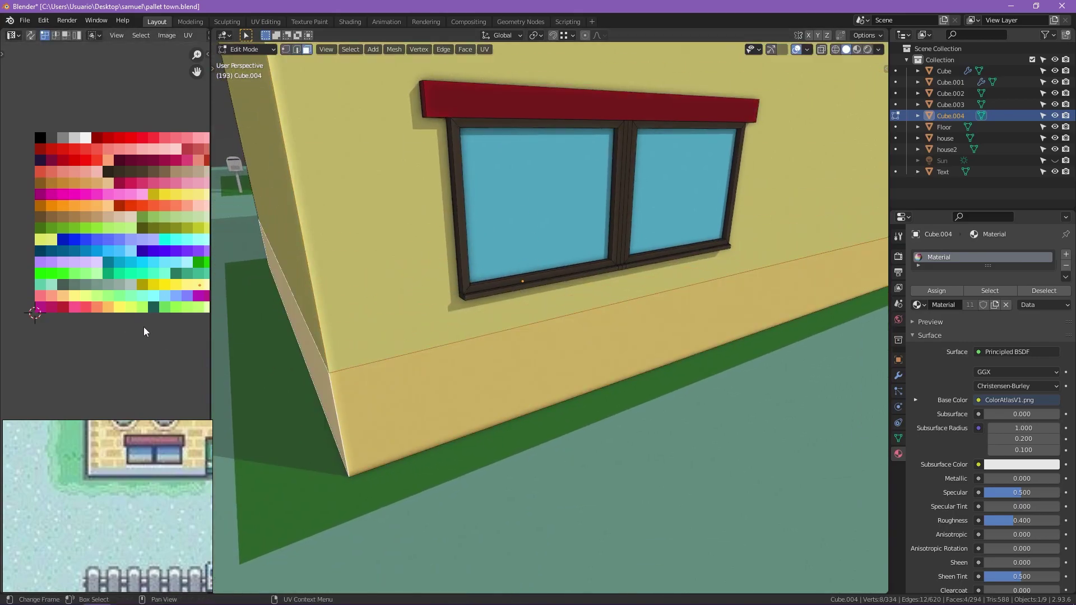
{"action": "key", "text": "g"}
{"action": "left_click", "coordinate": [91, 135]}
{"action": "scroll", "coordinate": [557, 387], "scroll_direction": "down", "scroll_amount": 5}
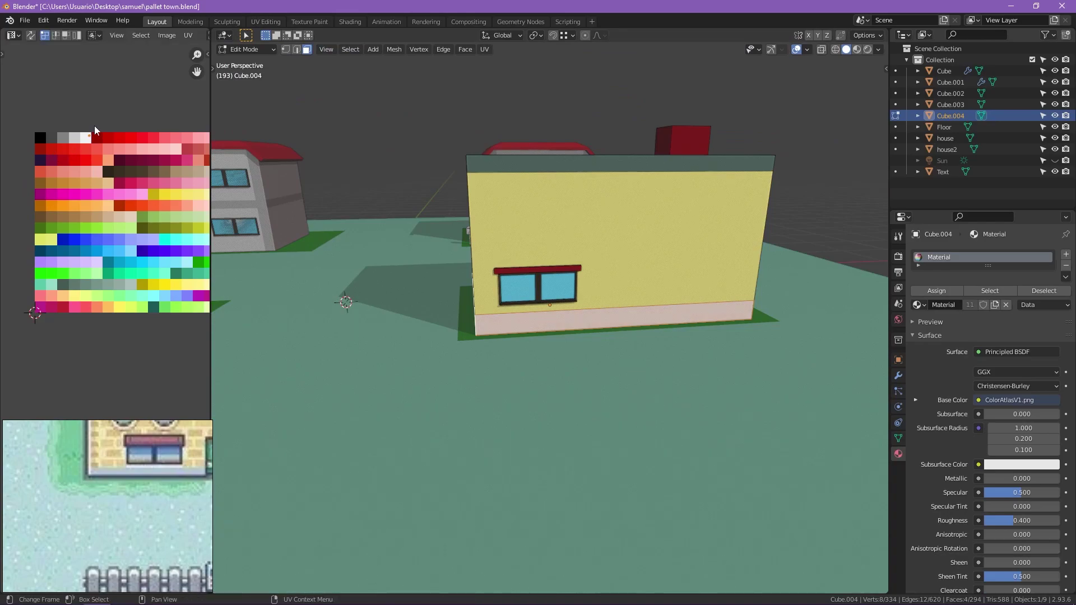
{"action": "scroll", "coordinate": [549, 252], "scroll_direction": "down", "scroll_amount": 5}
{"action": "scroll", "coordinate": [107, 505], "scroll_direction": "down", "scroll_amount": 3}
Duplicate the window with its awning and slide the copy along X to the right.
{"action": "left_click", "coordinate": [943, 127]}
{"action": "scroll", "coordinate": [506, 257], "scroll_direction": "up", "scroll_amount": 6}
{"action": "key", "text": "alt+q"}
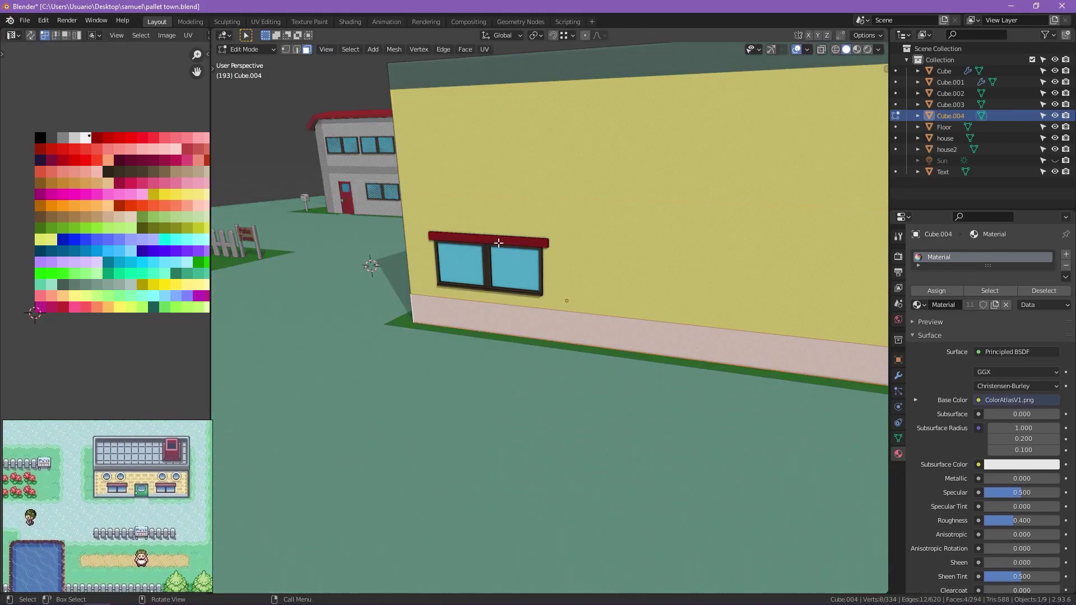
{"action": "key", "text": "KP_1"}
{"action": "key", "text": "shift+d"}
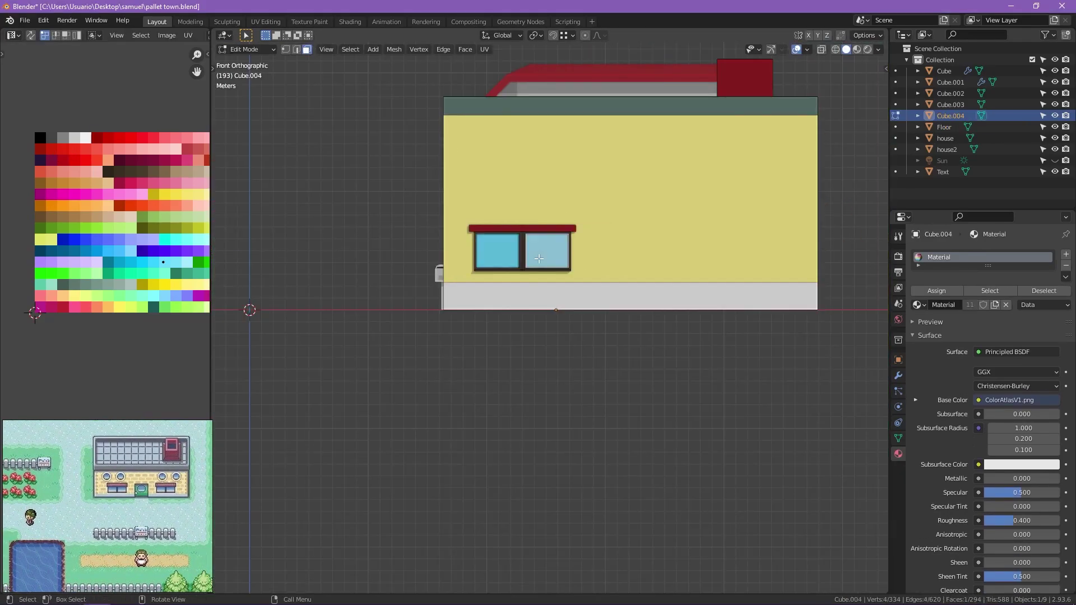
{"action": "key", "text": "shift+d"}
{"action": "key", "text": "x"}
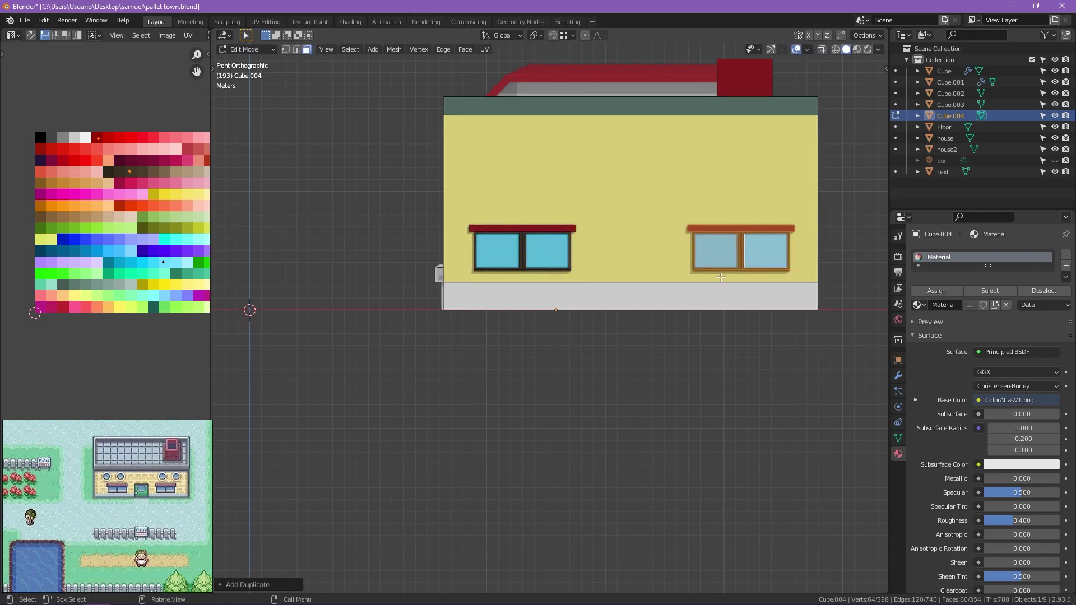
{"action": "middle_click_drag", "start_coordinate": [721, 277], "coordinate": [637, 316]}
{"action": "left_click", "coordinate": [637, 294]}
{"action": "right_click", "coordinate": [651, 335]}
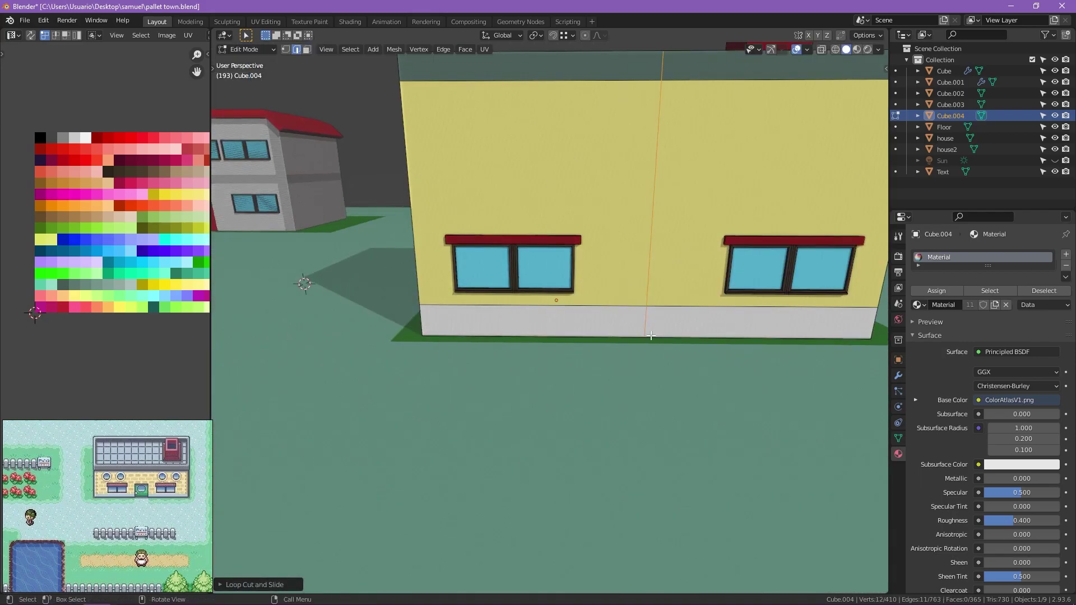
Widen the loop cut into a door-wide strip, add a door-top cut, and recess the door face.
{"action": "left_click", "coordinate": [681, 371]}
{"action": "middle_click_drag", "start_coordinate": [681, 371], "coordinate": [623, 327]}
{"action": "left_click", "coordinate": [405, 189]}
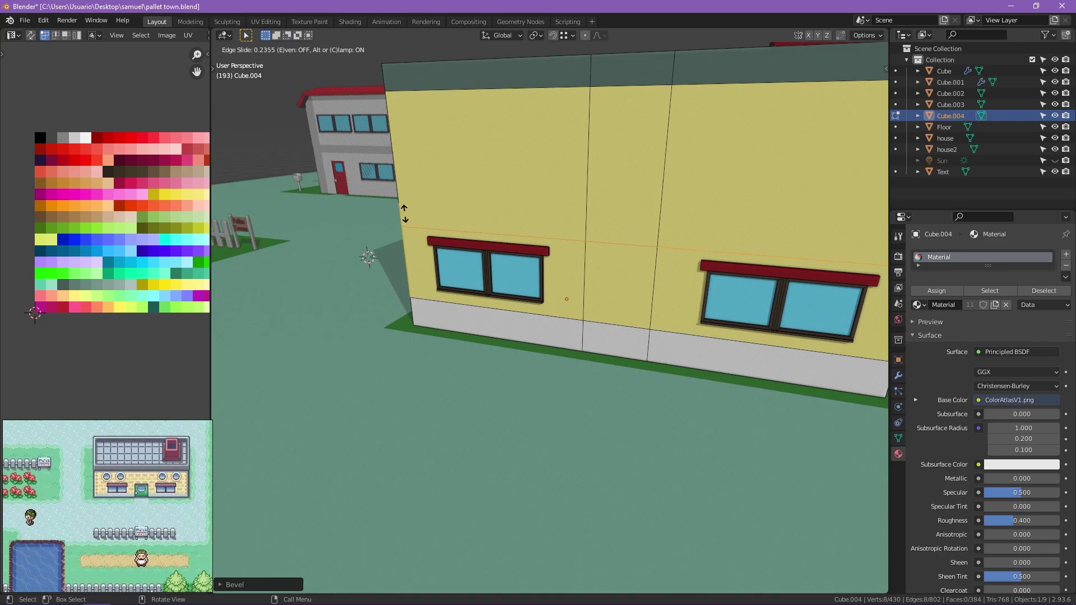
{"action": "key", "text": "e"}
{"action": "left_click", "coordinate": [607, 331]}
{"action": "middle_click_drag", "start_coordinate": [607, 331], "coordinate": [593, 357]}
{"action": "left_click", "coordinate": [593, 357]}
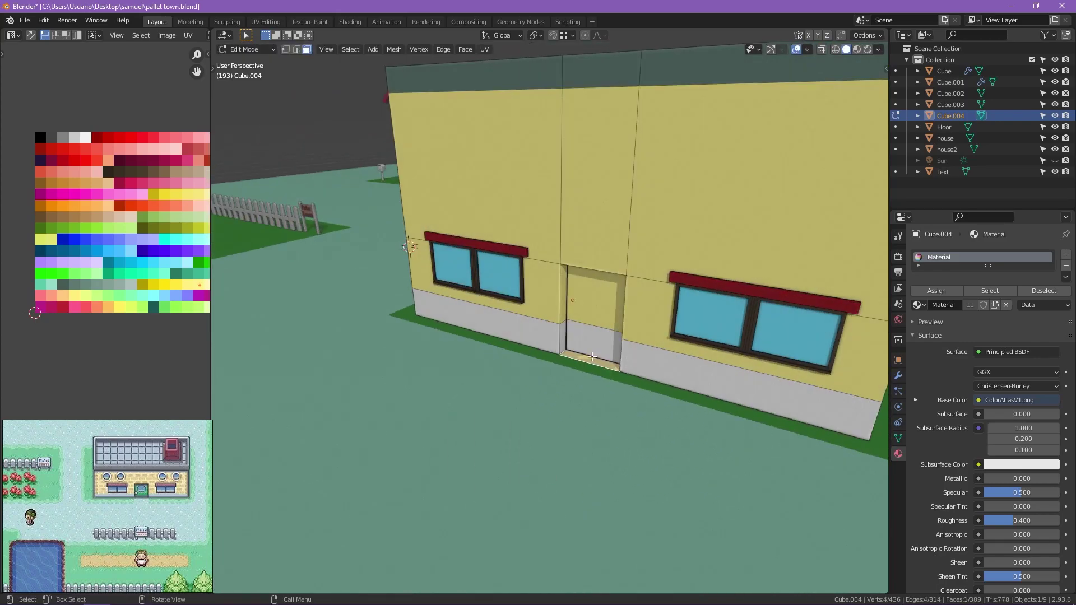
Select the upper and lower door recess faces for recolouring on the atlas.
{"action": "scroll", "coordinate": [596, 354], "scroll_direction": "up", "scroll_amount": 3}
{"action": "middle_click_drag", "start_coordinate": [596, 354], "coordinate": [547, 216]}
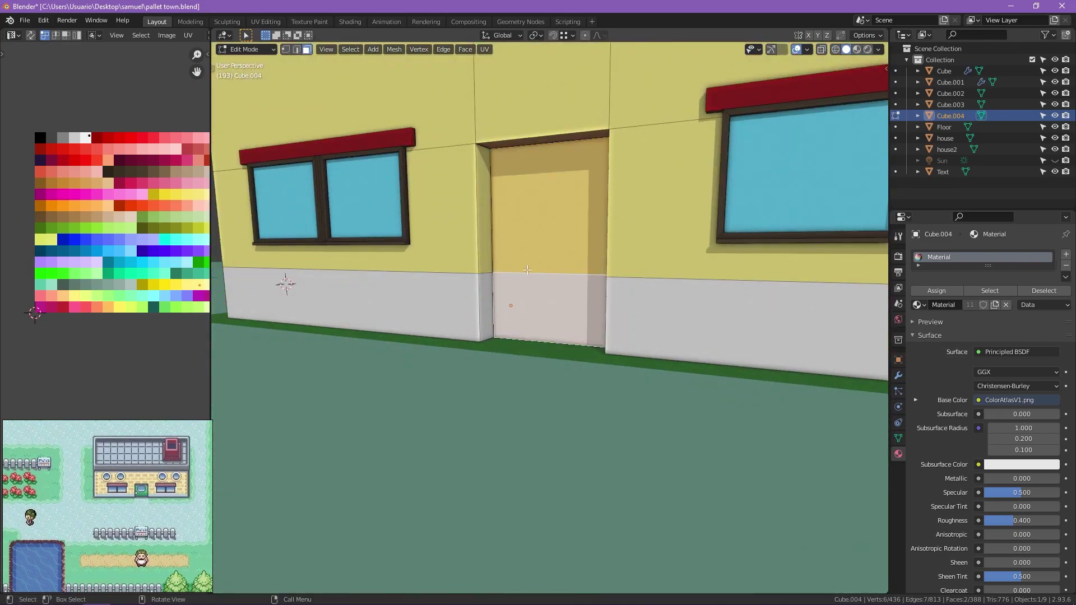
{"action": "middle_click_drag", "start_coordinate": [527, 270], "coordinate": [508, 263]}
{"action": "left_click_drag", "start_coordinate": [199, 285], "coordinate": [157, 269]}
{"action": "scroll", "coordinate": [129, 320], "scroll_direction": "down", "scroll_amount": 2}
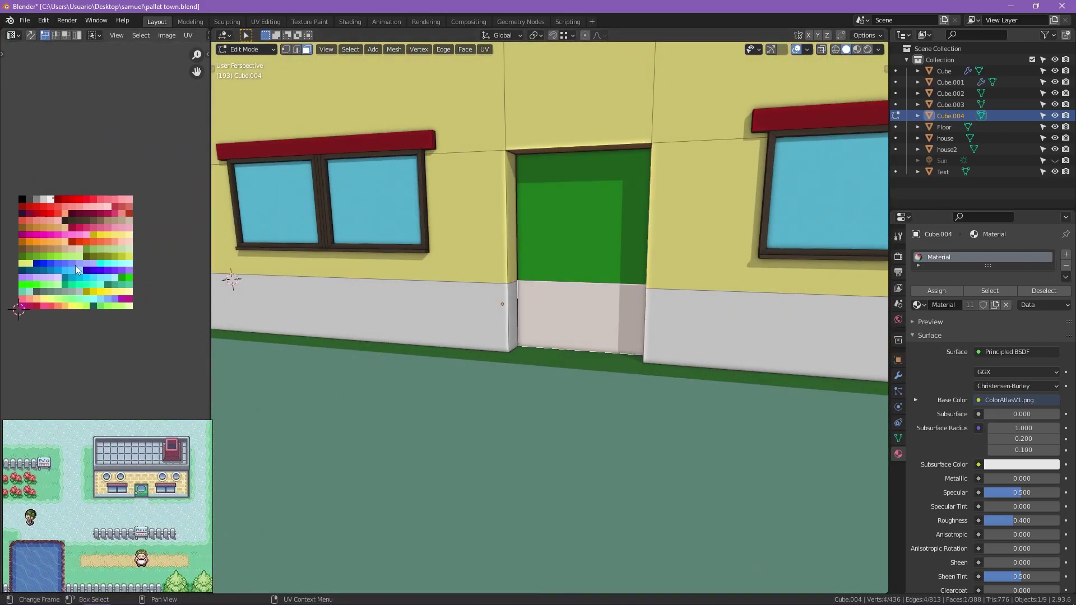
{"action": "key", "text": "g"}
{"action": "mouse_move", "coordinate": [614, 295]}
{"action": "middle_mouse_down"}
{"action": "mouse_move", "coordinate": [498, 383]}
{"action": "mouse_move", "coordinate": [514, 262]}
{"action": "middle_mouse_up"}
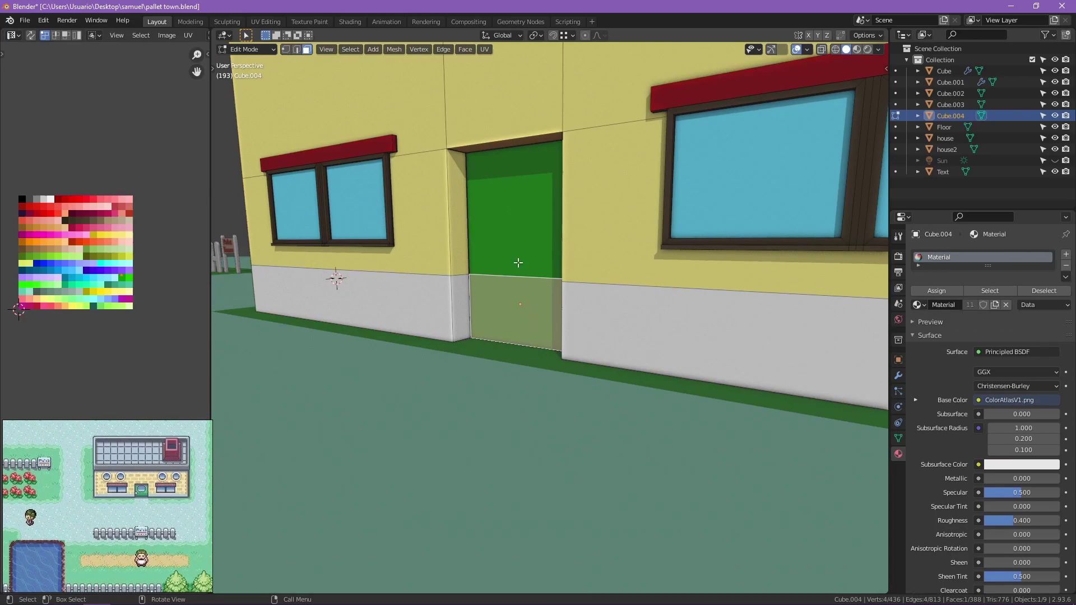
{"action": "left_click", "coordinate": [514, 262], "text": "shift"}
Collapse the door faces' UVs to one point and move them onto the green swatch.
{"action": "scroll", "coordinate": [112, 295], "scroll_direction": "up", "scroll_amount": 2}
{"action": "key", "text": "s"}
{"action": "key", "text": "0"}
{"action": "key", "text": "Return"}
{"action": "scroll", "coordinate": [111, 294], "scroll_direction": "down", "scroll_amount": 2}
{"action": "key", "text": "g"}
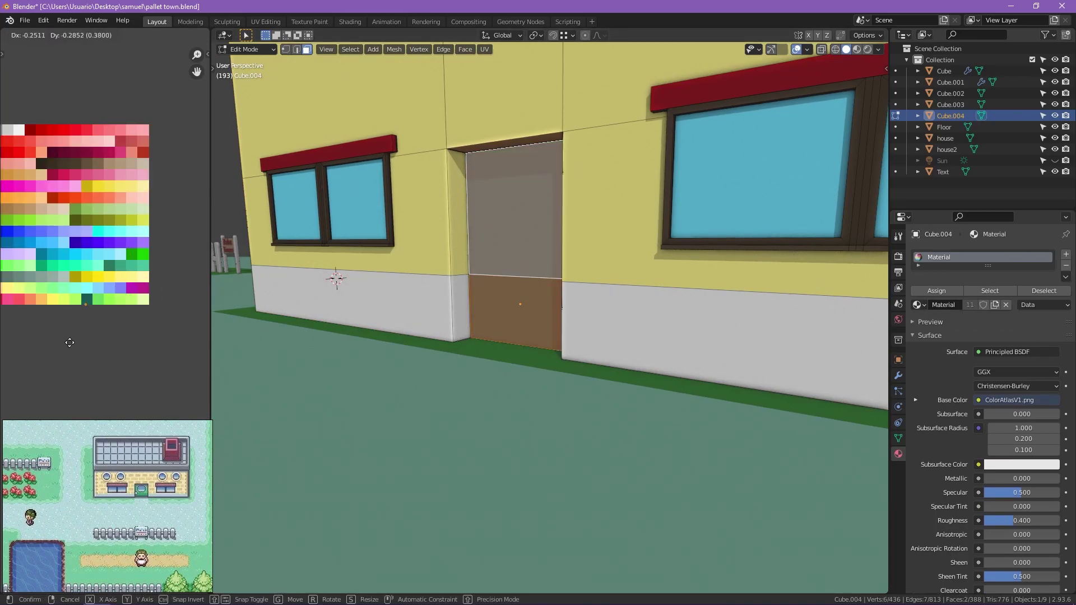
{"action": "key", "text": "Return"}
{"action": "middle_click_drag", "start_coordinate": [505, 265], "coordinate": [538, 263]}
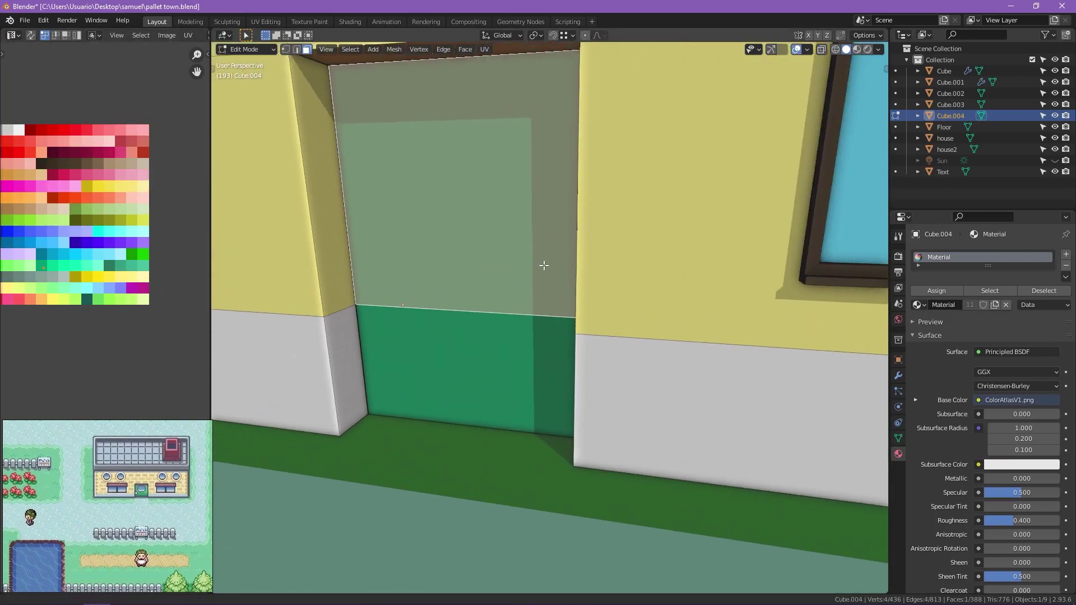
Inset a glass pane into the door and colour it light blue.
{"action": "key", "text": "i"}
{"action": "left_click", "coordinate": [540, 264]}
{"action": "scroll", "coordinate": [540, 264], "scroll_direction": "down", "scroll_amount": 4}
{"action": "key", "text": "g"}
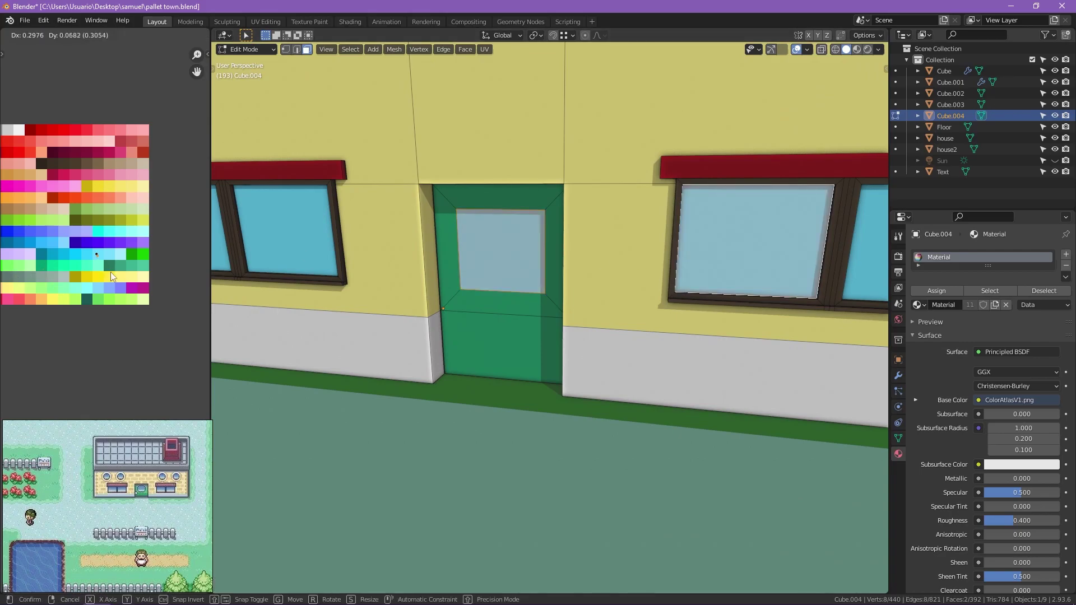
Inset a small square on the door's lower face and scale it along X.
{"action": "left_click", "coordinate": [444, 320]}
{"action": "key", "text": "shift+d"}
{"action": "key", "text": "s"}
{"action": "key", "text": "Return"}
{"action": "key", "text": "s"}
{"action": "key", "text": "x"}
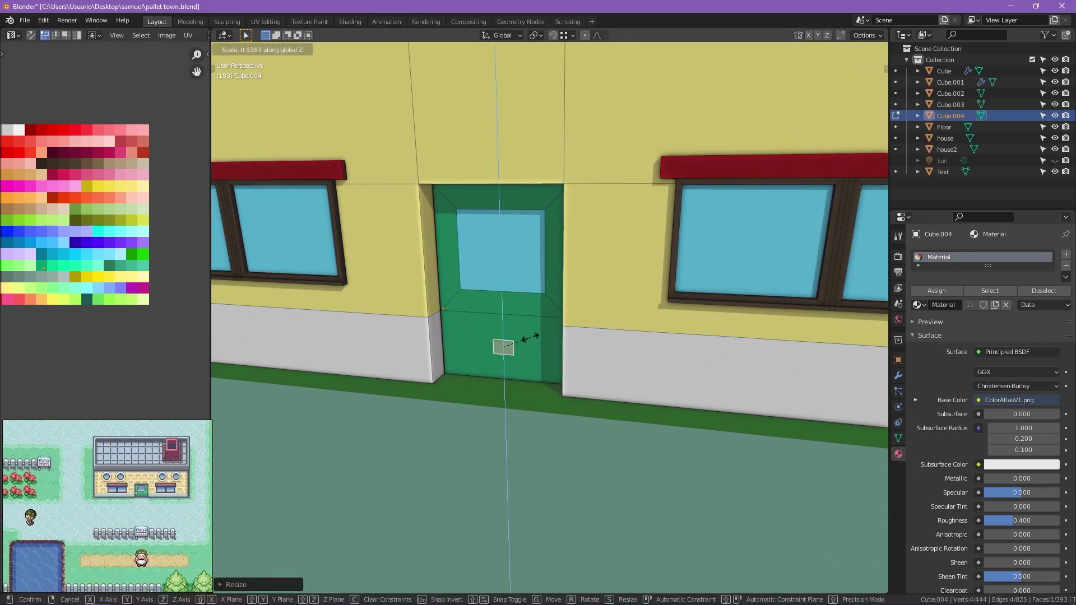
Extrude the small square outward into a door knob.
{"action": "mouse_move", "coordinate": [530, 336]}
{"action": "middle_mouse_down"}
{"action": "mouse_move", "coordinate": [276, 282]}
{"action": "mouse_move", "coordinate": [546, 353]}
{"action": "middle_mouse_up"}
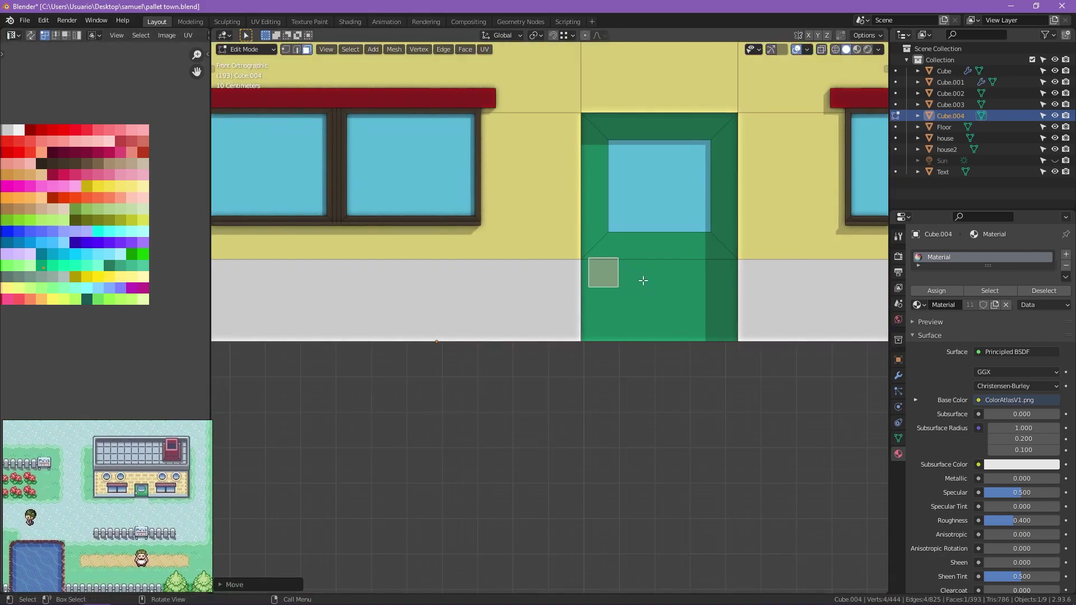
{"action": "middle_click_drag", "start_coordinate": [641, 279], "coordinate": [590, 353]}
{"action": "key", "text": "e"}
{"action": "left_click", "coordinate": [590, 354]}
{"action": "scroll", "coordinate": [505, 393], "scroll_direction": "down", "scroll_amount": 2}
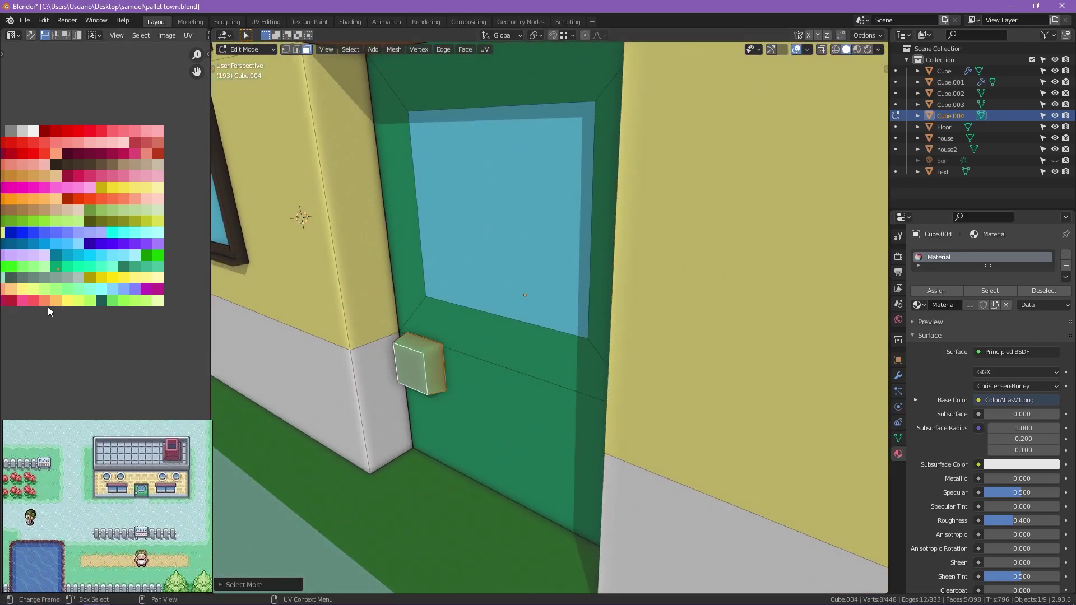
Leave the lab mesh's Edit Mode and view the lab from the top.
{"action": "key", "text": "Tab"}
{"action": "scroll", "coordinate": [384, 329], "scroll_direction": "down", "scroll_amount": 6}
{"action": "key", "text": "Tab"}
{"action": "key", "text": "KP_7"}
Reposition the 3D cursor and reset the lab's face selection in top view.
{"action": "key", "text": "shift+s"}
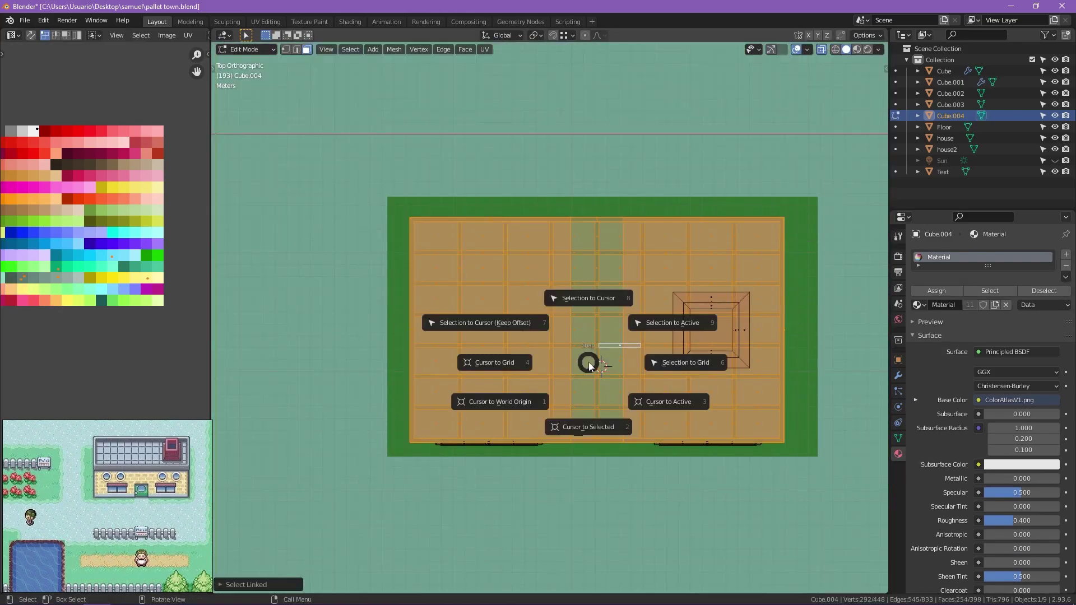
{"action": "key", "text": "2"}
{"action": "key", "text": "alt+a"}
{"action": "middle_click_drag", "start_coordinate": [588, 359], "coordinate": [533, 458]}
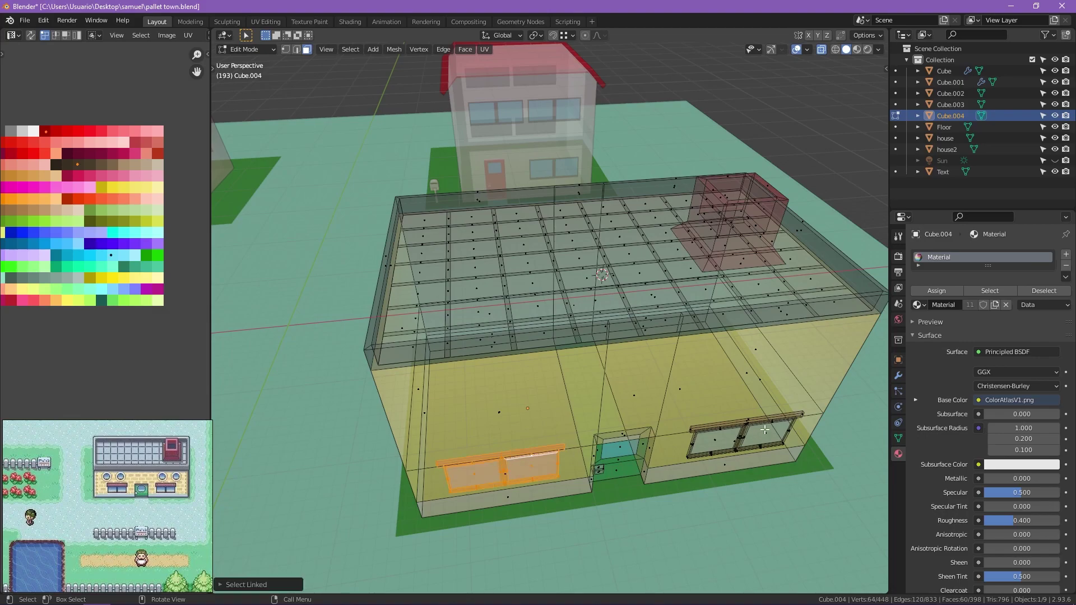
{"action": "key", "text": "l"}
{"action": "key", "text": "KP_7"}
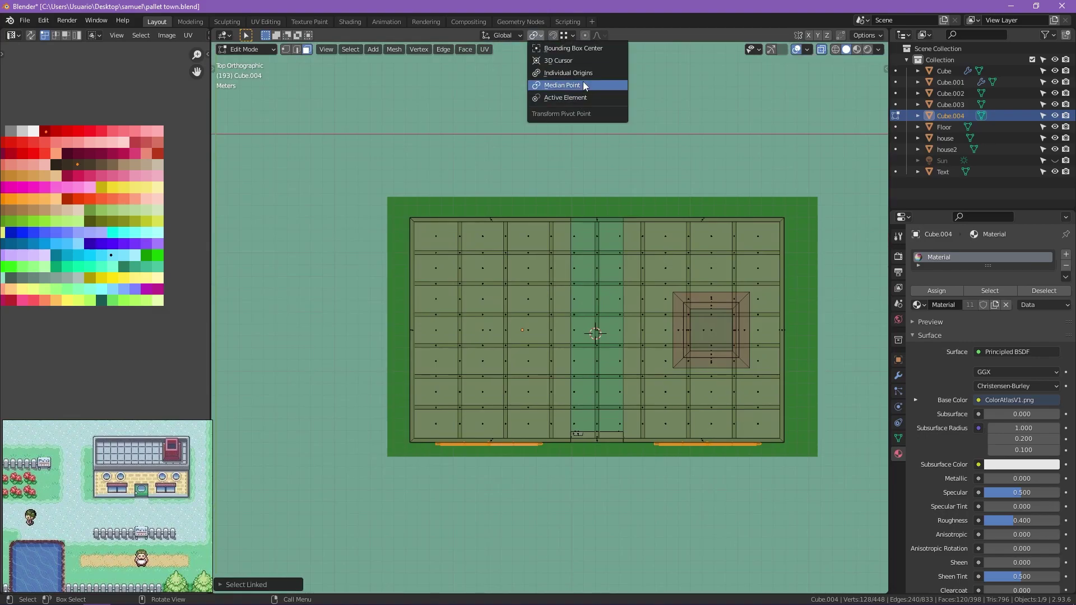
Switch to a front view of the lab with see-through display off.
{"action": "left_click", "coordinate": [668, 233]}
{"action": "middle_click_drag", "start_coordinate": [668, 233], "coordinate": [697, 187]}
{"action": "key", "text": "KP_1"}
{"action": "key", "text": "alt+z"}
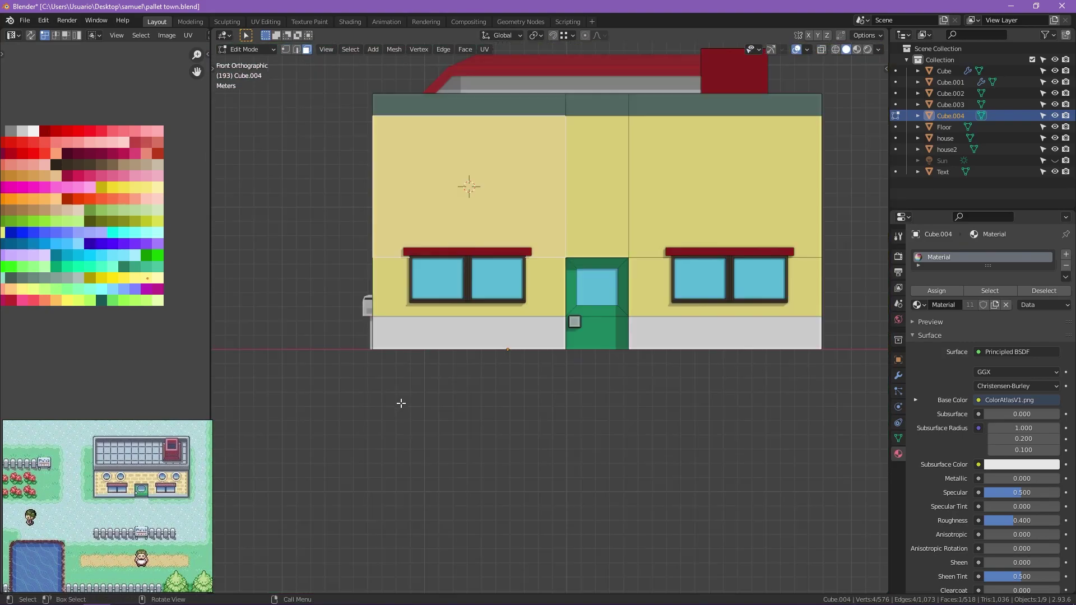
Add a cylinder on the lab's front wall and colour it beige.
{"action": "key", "text": "shift+a"}
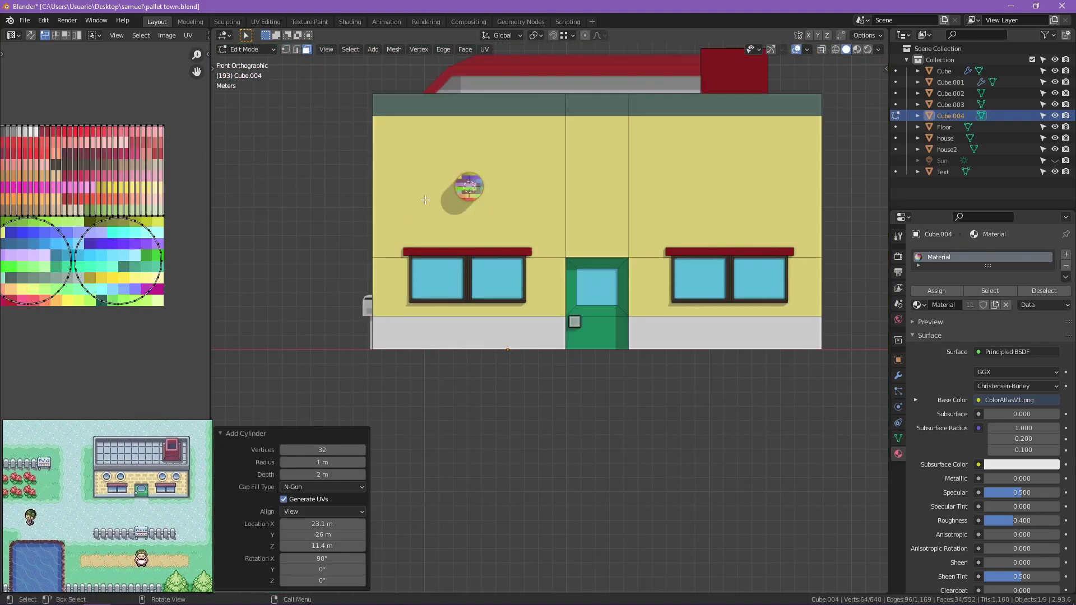
{"action": "key", "text": "s"}
{"action": "key", "text": "0"}
{"action": "key", "text": "Return"}
{"action": "left_click", "coordinate": [62, 265]}
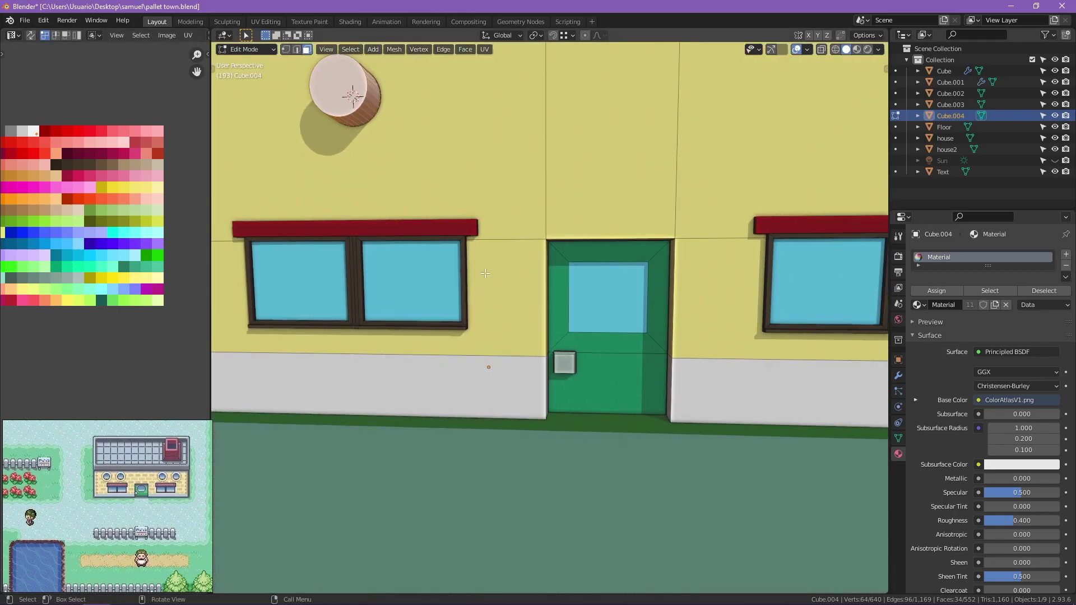
Flatten the cylinder along Y into a thin disc.
{"action": "mouse_move", "coordinate": [504, 252]}
{"action": "middle_mouse_down"}
{"action": "mouse_move", "coordinate": [644, 224]}
{"action": "mouse_move", "coordinate": [597, 283]}
{"action": "mouse_move", "coordinate": [609, 332]}
{"action": "mouse_move", "coordinate": [617, 313]}
{"action": "mouse_move", "coordinate": [663, 359]}
{"action": "middle_mouse_up"}
{"action": "key", "text": "alt+z"}
{"action": "key", "text": "s"}
{"action": "key", "text": "x"}
{"action": "key", "text": "y"}
{"action": "left_click", "coordinate": [692, 247]}
{"action": "key", "text": "alt+z"}
Inset the disc's front cap, push it inward, and colour the glass blue.
{"action": "left_click", "coordinate": [609, 332]}
{"action": "left_click", "coordinate": [663, 325]}
{"action": "key", "text": "e"}
{"action": "left_click", "coordinate": [561, 314]}
{"action": "scroll", "coordinate": [52, 322], "scroll_direction": "down", "scroll_amount": 2}
{"action": "left_click", "coordinate": [95, 395]}
Enlarge the whole round window as seen from the front.
{"action": "key", "text": "ctrl+l"}
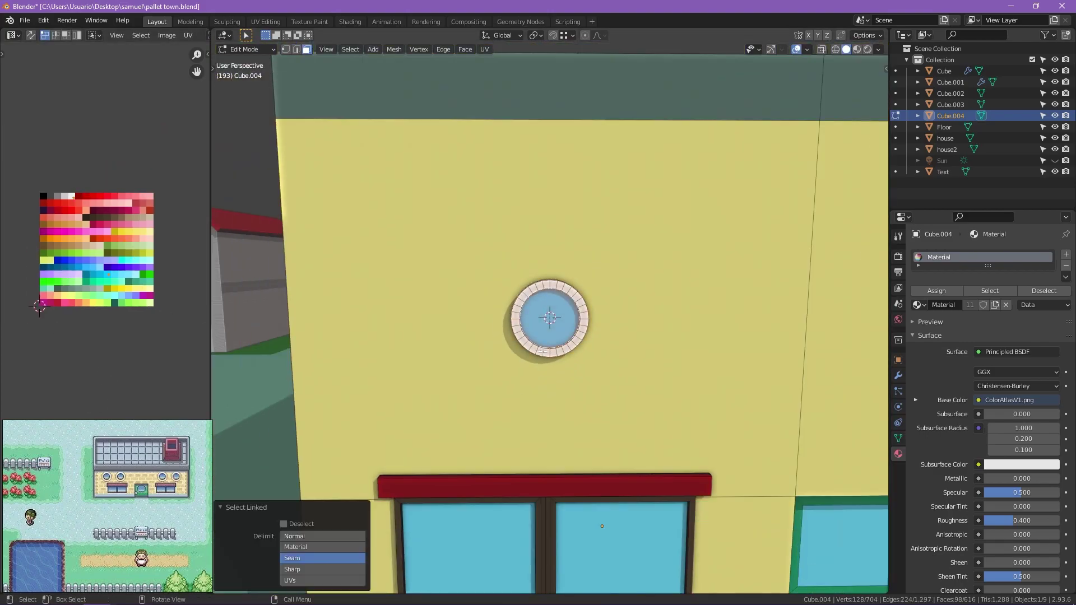
{"action": "key", "text": "s"}
{"action": "left_click", "coordinate": [664, 359]}
{"action": "key", "text": "KP_1"}
{"action": "scroll", "coordinate": [664, 359], "scroll_direction": "down", "scroll_amount": 4}
Move the round windows into place across the lab's upper front wall.
{"action": "key", "text": "g"}
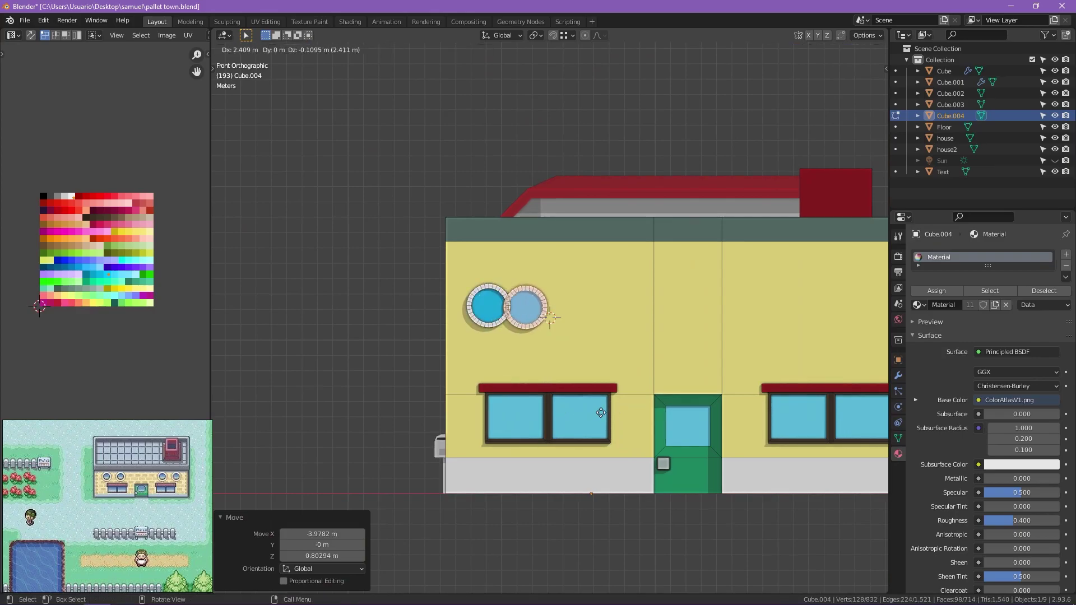
{"action": "middle_click_drag", "start_coordinate": [671, 420], "coordinate": [392, 299], "text": "shift"}
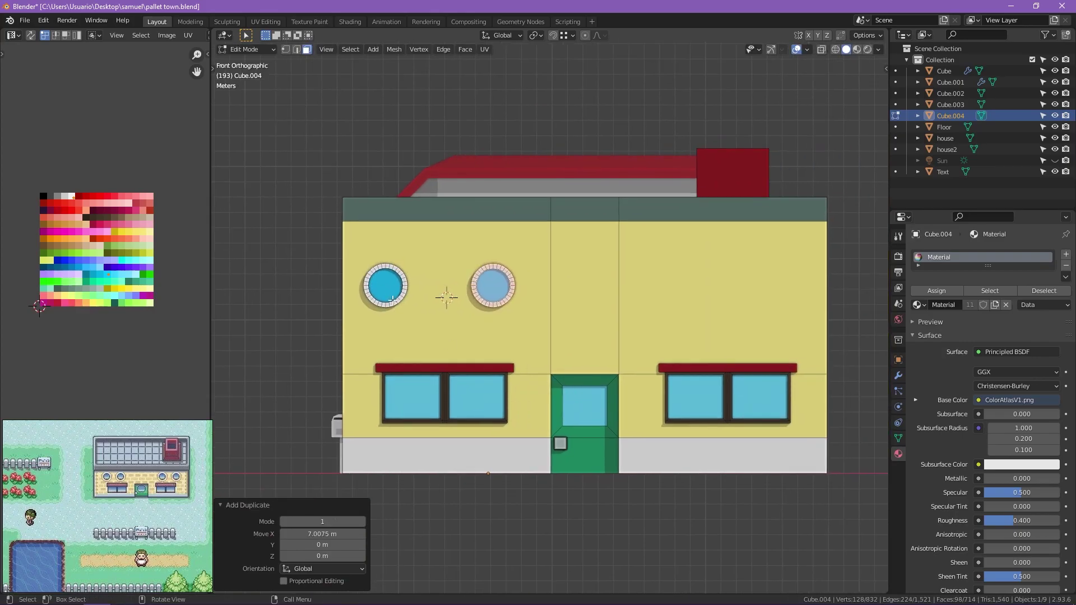
{"action": "left_click", "coordinate": [736, 325]}
{"action": "middle_click_drag", "start_coordinate": [737, 325], "coordinate": [611, 379]}
{"action": "scroll", "coordinate": [653, 443], "scroll_direction": "up", "scroll_amount": 3}
{"action": "key", "text": "alt+q"}
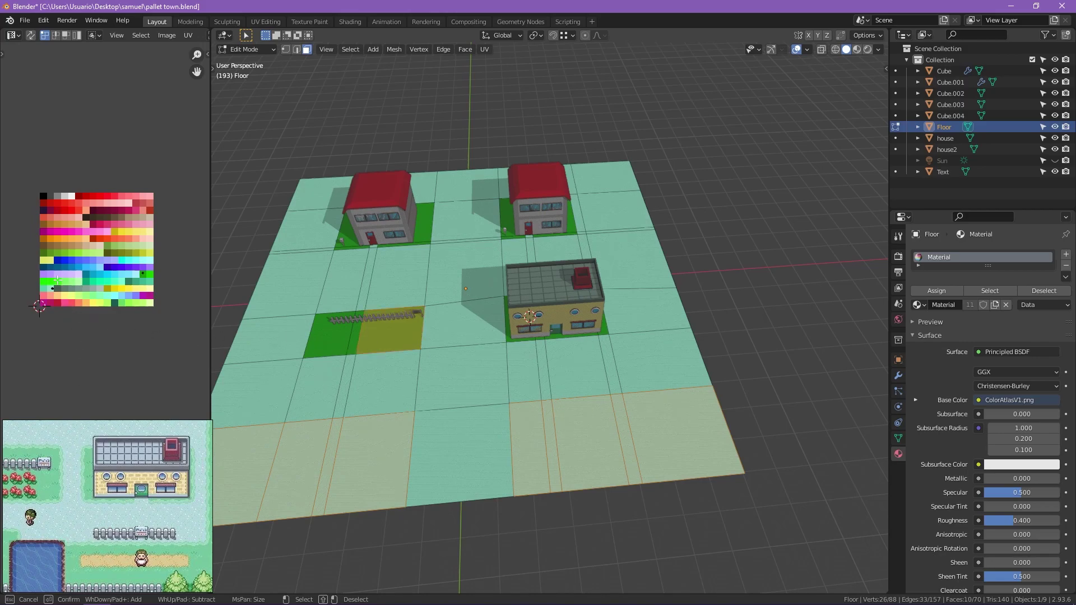
Recolour the front floor tiles green and make the bottom-middle tile blue water.
{"action": "key", "text": "g"}
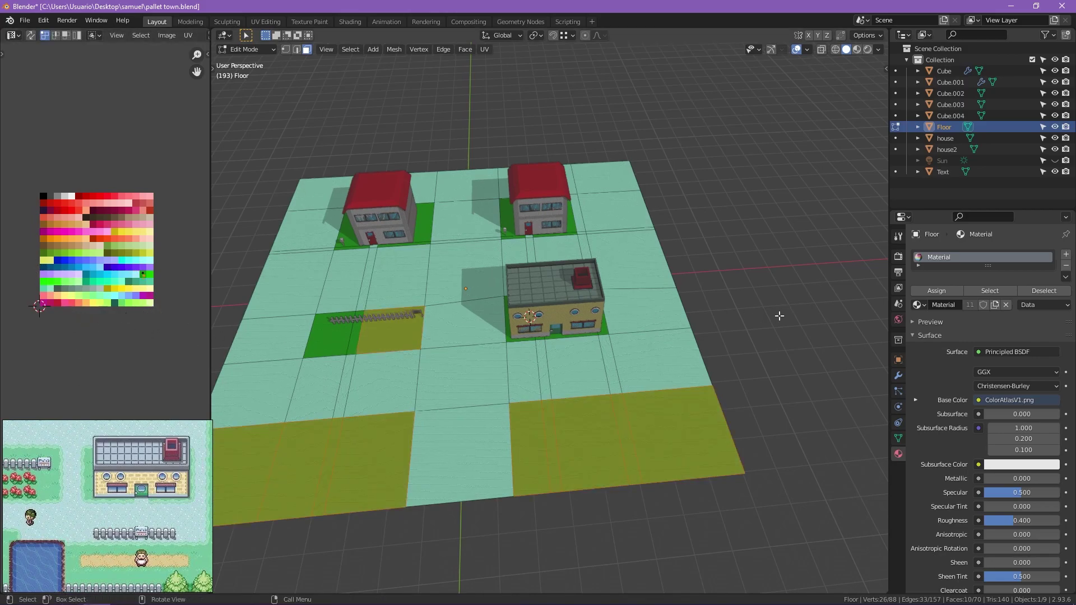
{"action": "left_click", "coordinate": [460, 454]}
{"action": "scroll", "coordinate": [60, 314], "scroll_direction": "up", "scroll_amount": 1}
{"action": "key", "text": "g"}
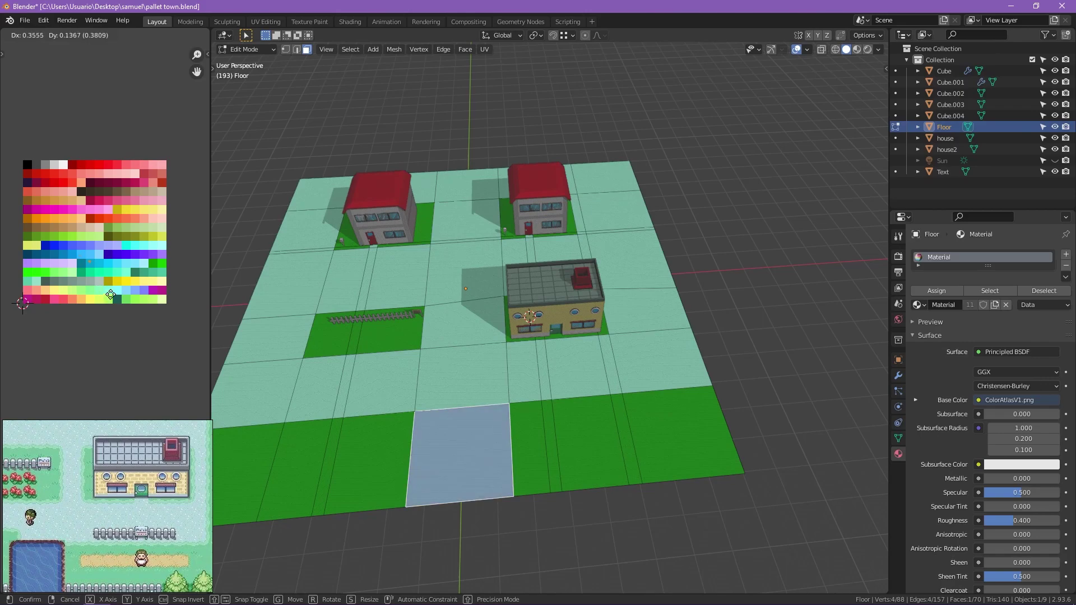
{"action": "left_click", "coordinate": [110, 294]}
Raise a rim around the pond and select its faces.
{"action": "scroll", "coordinate": [327, 327], "scroll_direction": "up", "scroll_amount": 2}
{"action": "scroll", "coordinate": [328, 328], "scroll_direction": "up", "scroll_amount": 3}
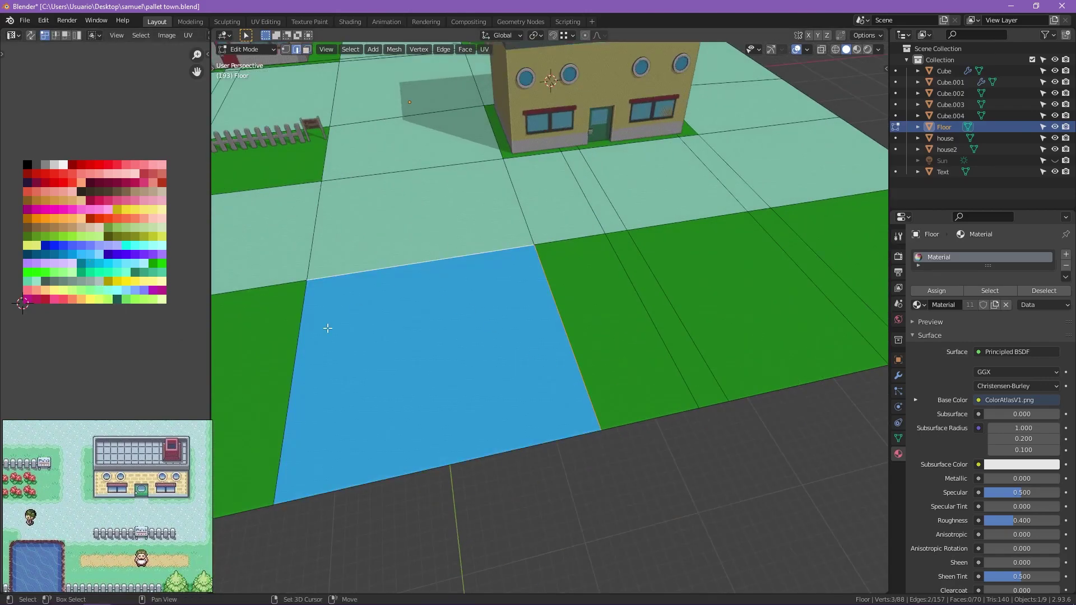
{"action": "left_click", "coordinate": [705, 341]}
{"action": "middle_click_drag", "start_coordinate": [704, 341], "coordinate": [646, 344]}
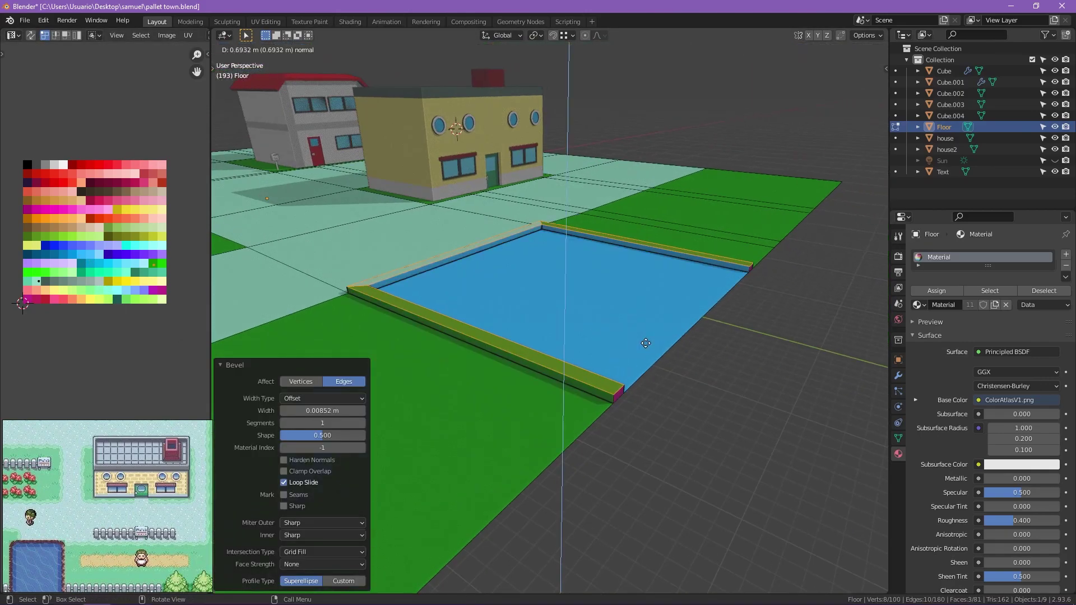
{"action": "key", "text": "ctrl+KP_Add"}
{"action": "key", "text": "g"}
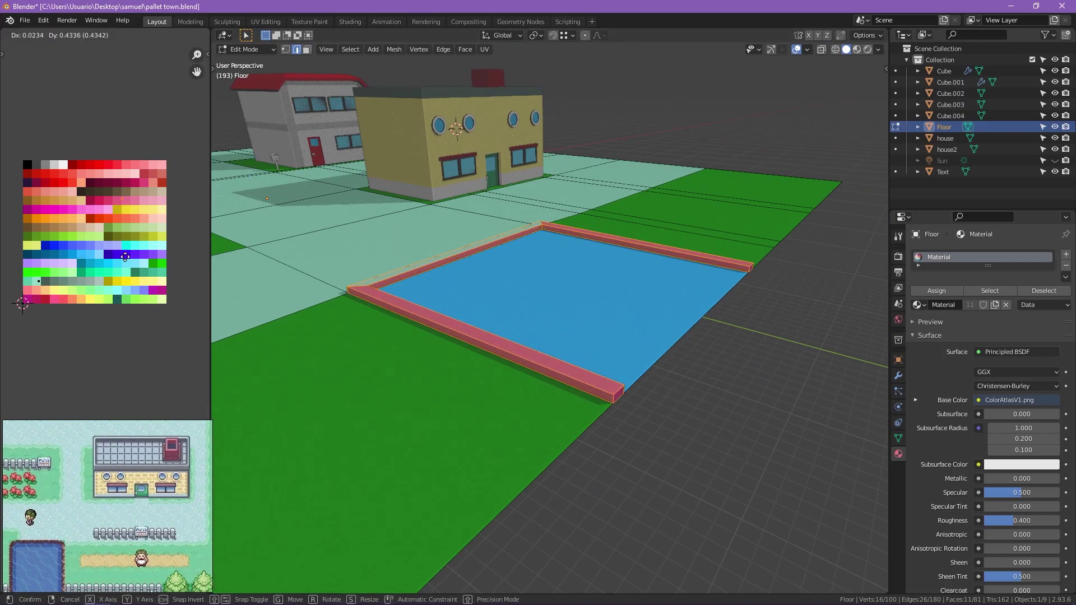
Reselect the rim faces along the pond edge and colour them brown.
{"action": "mouse_move", "coordinate": [313, 342]}
{"action": "middle_mouse_down"}
{"action": "mouse_move", "coordinate": [408, 344]}
{"action": "mouse_move", "coordinate": [219, 318]}
{"action": "middle_mouse_up"}
{"action": "key", "text": "ctrl+z"}
{"action": "scroll", "coordinate": [112, 317], "scroll_direction": "up", "scroll_amount": 1}
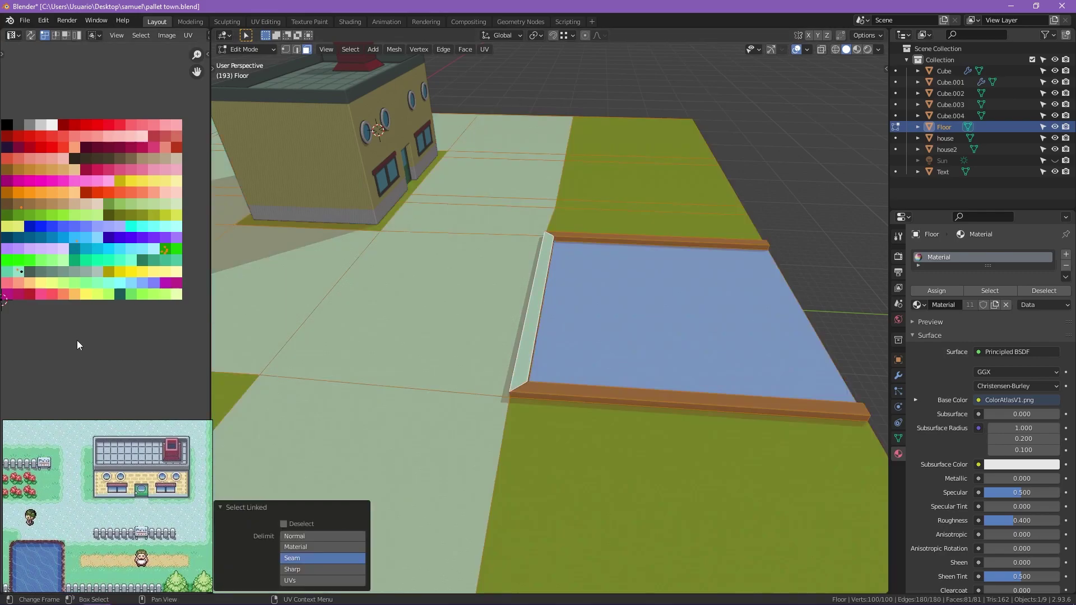
{"action": "left_click", "coordinate": [618, 405]}
{"action": "key", "text": "ctrl+KP_Add"}
{"action": "scroll", "coordinate": [102, 331], "scroll_direction": "down", "scroll_amount": 1}
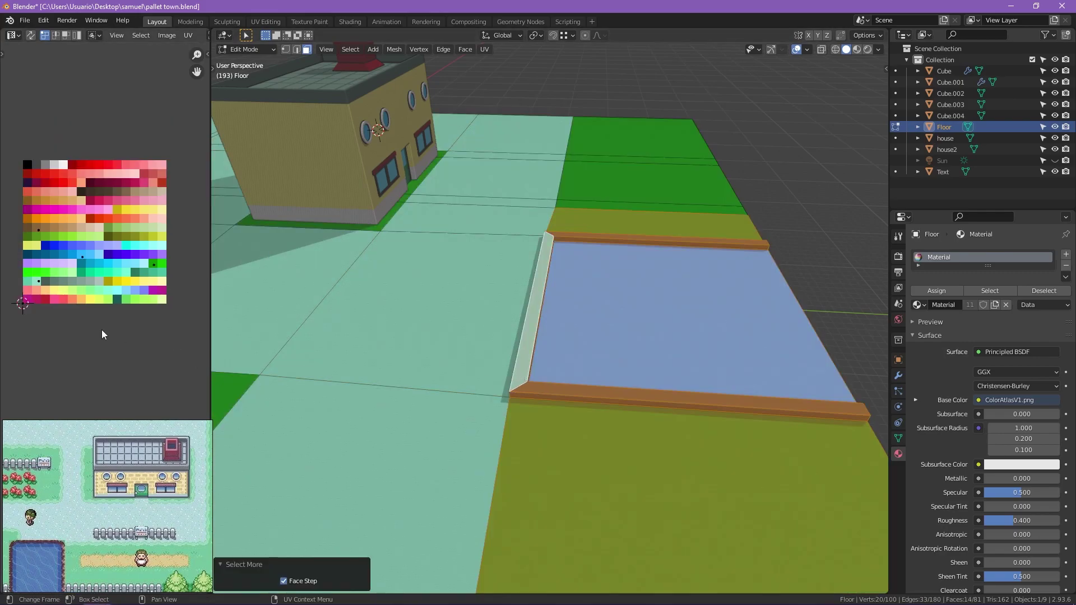
{"action": "left_click", "coordinate": [52, 262]}
Slide a rim corner vertex to tidy the pond's corner.
{"action": "mouse_move", "coordinate": [586, 250]}
{"action": "middle_mouse_down"}
{"action": "mouse_move", "coordinate": [608, 305]}
{"action": "mouse_move", "coordinate": [569, 408]}
{"action": "mouse_move", "coordinate": [428, 392]}
{"action": "middle_mouse_up"}
{"action": "left_click", "coordinate": [579, 394]}
{"action": "key", "text": "shift+v"}
{"action": "scroll", "coordinate": [611, 384], "scroll_direction": "down", "scroll_amount": 5}
Leave Edit Mode and duplicate the fence object from the top view.
{"action": "key", "text": "Tab"}
{"action": "key", "text": "KP_7"}
{"action": "left_click", "coordinate": [397, 160]}
{"action": "key", "text": "shift+d"}
Place the fence copy in front of the lab and check its Array count settings.
{"action": "left_click", "coordinate": [682, 323]}
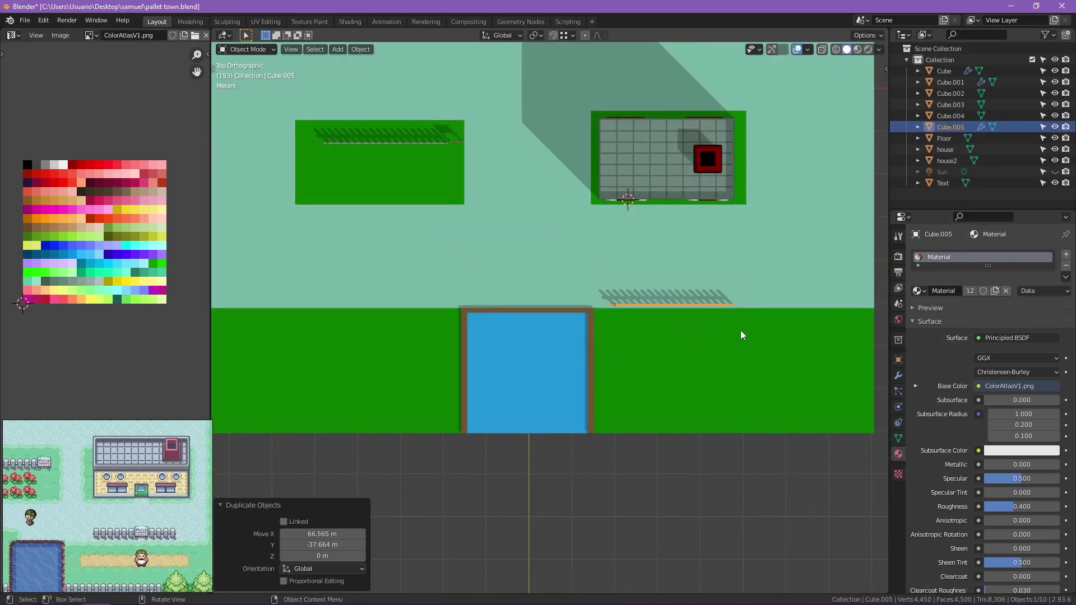
{"action": "scroll", "coordinate": [647, 315], "scroll_direction": "up", "scroll_amount": 2}
{"action": "middle_click_drag", "start_coordinate": [760, 305], "coordinate": [701, 235]}
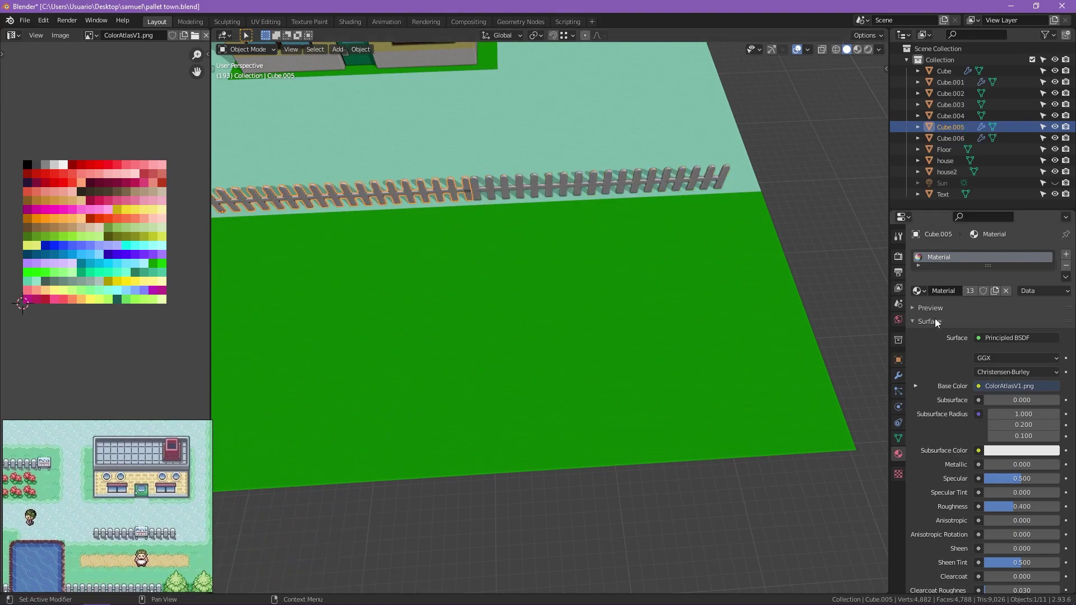
{"action": "left_click", "coordinate": [898, 438]}
{"action": "left_click", "coordinate": [899, 376]}
Place the sign copy beside the lab fence and slide the fence along the lab.
{"action": "key", "text": "ctrl+z"}
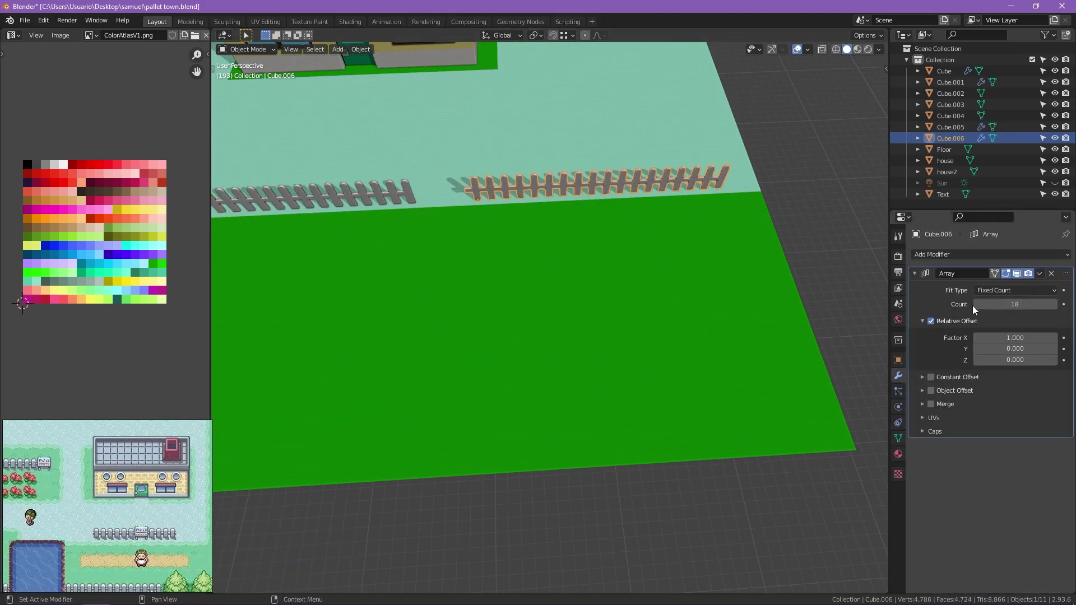
{"action": "key", "text": "KP_7"}
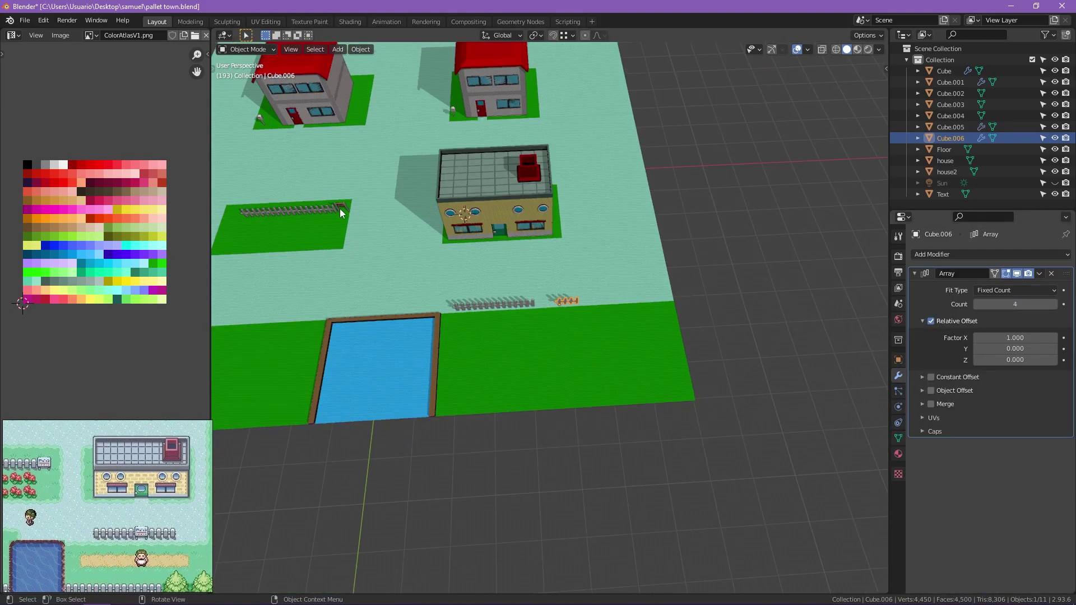
{"action": "key", "text": "ctrl+z"}
{"action": "left_click", "coordinate": [577, 372]}
{"action": "middle_click_drag", "start_coordinate": [578, 371], "coordinate": [555, 280]}
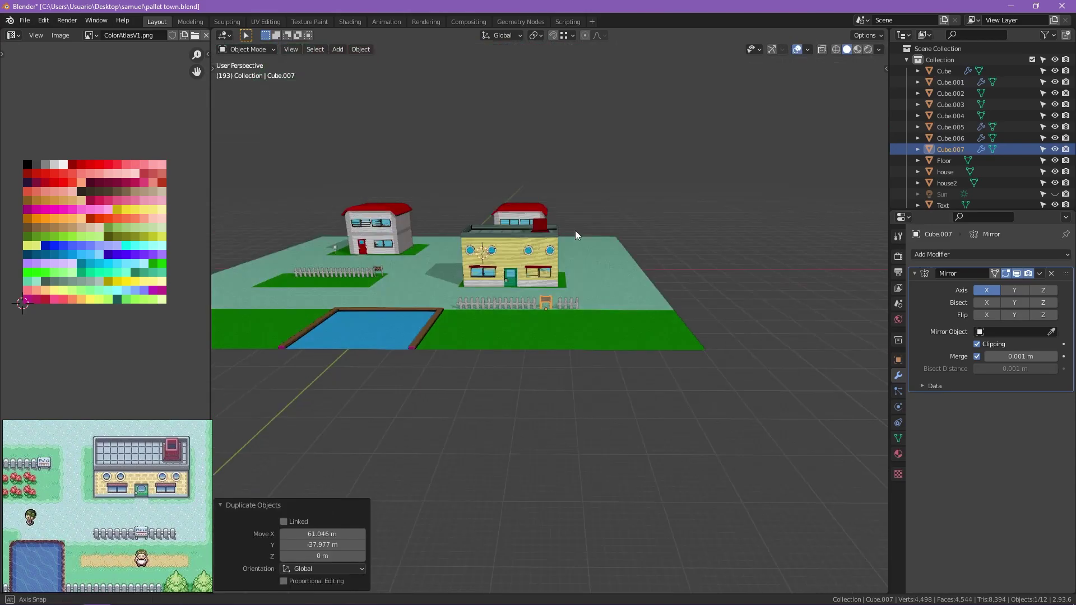
{"action": "scroll", "coordinate": [557, 252], "scroll_direction": "up", "scroll_amount": 5}
{"action": "key", "text": "Escape"}
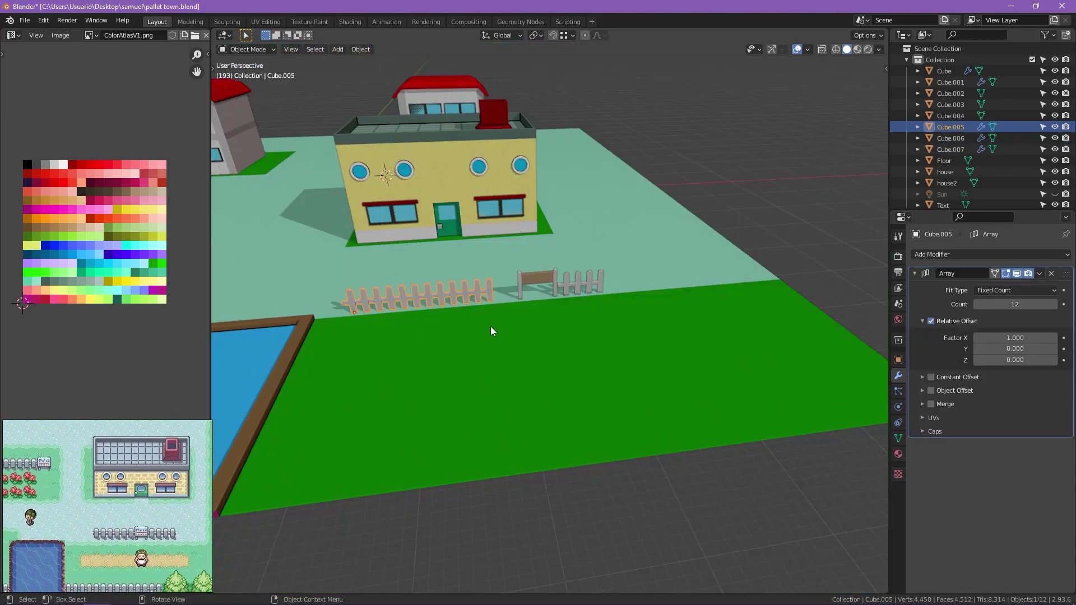
{"action": "left_click", "coordinate": [511, 321]}
Duplicate a fence and place it on the grass right of the pond.
{"action": "key", "text": "shift+d"}
{"action": "left_click", "coordinate": [554, 374]}
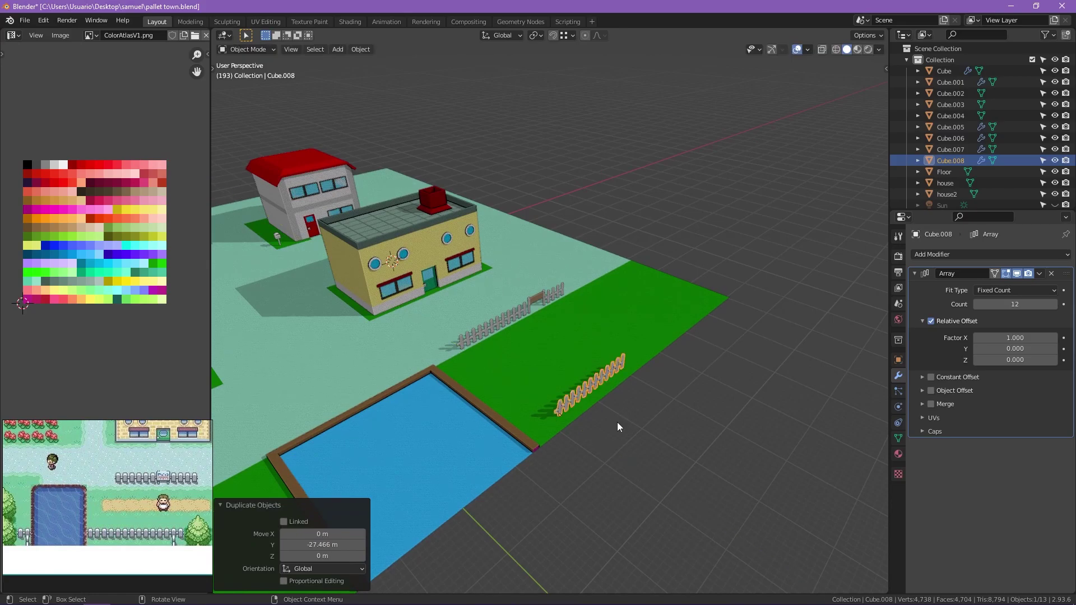
{"action": "left_click", "coordinate": [593, 417]}
{"action": "middle_click_drag", "start_coordinate": [605, 343], "coordinate": [729, 331]}
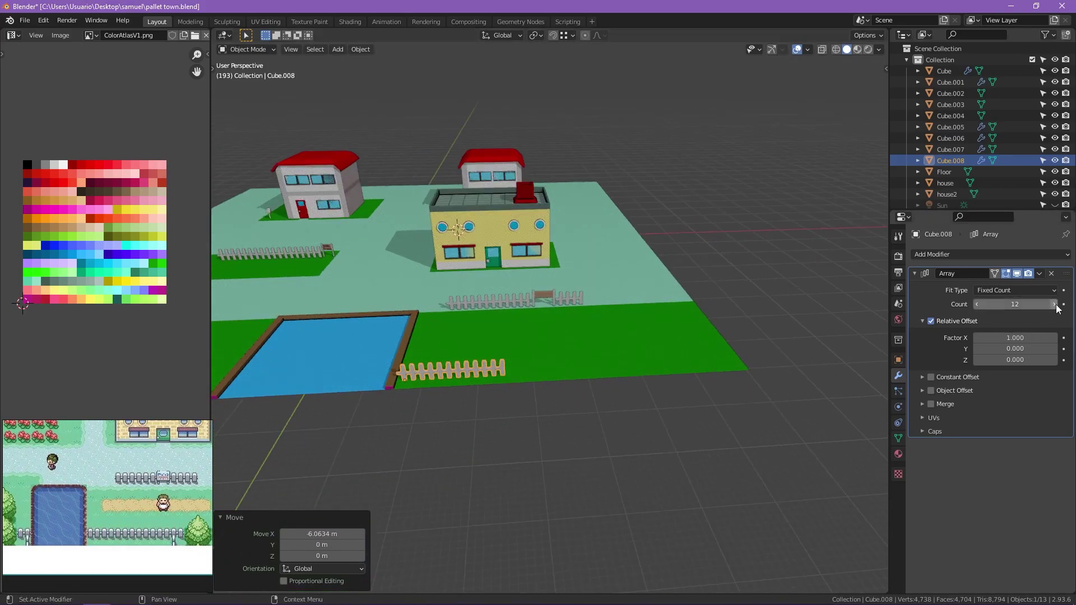
{"action": "left_click", "coordinate": [396, 383]}
Inset a narrower strip into the grass tile right of the pond.
{"action": "key", "text": "Tab"}
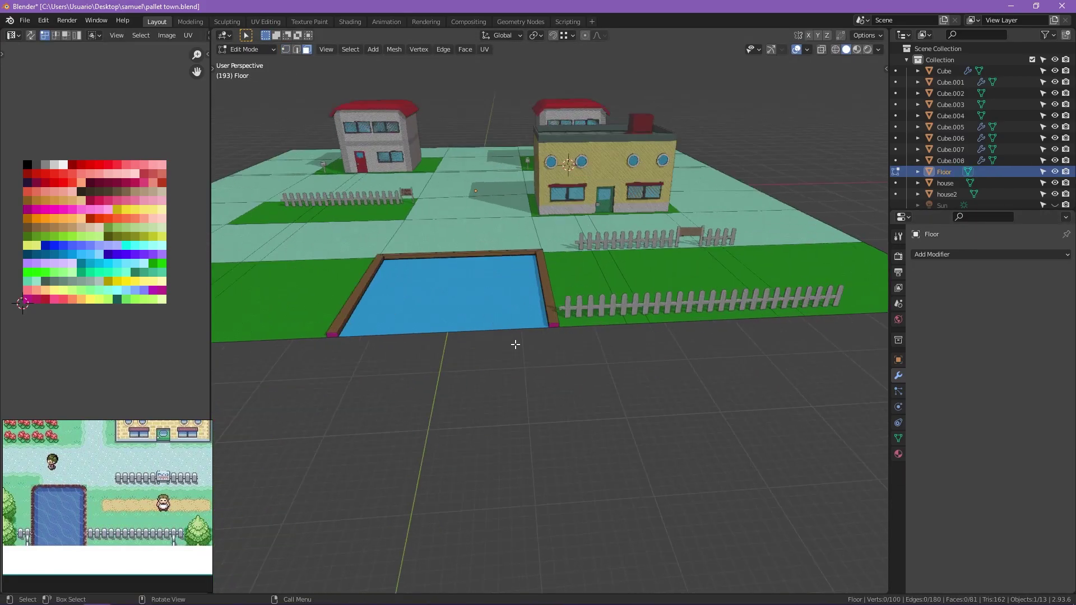
{"action": "middle_click_drag", "start_coordinate": [514, 343], "coordinate": [653, 253], "text": "shift"}
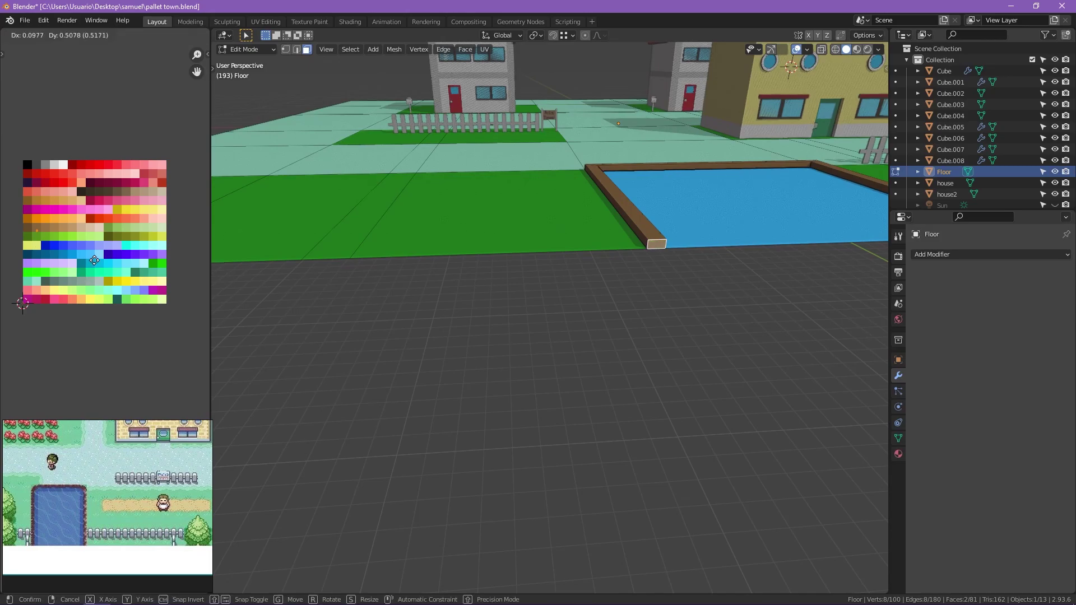
{"action": "middle_click_drag", "start_coordinate": [695, 355], "coordinate": [549, 410]}
{"action": "left_click", "coordinate": [548, 410]}
{"action": "key", "text": "i"}
{"action": "left_click", "coordinate": [685, 361]}
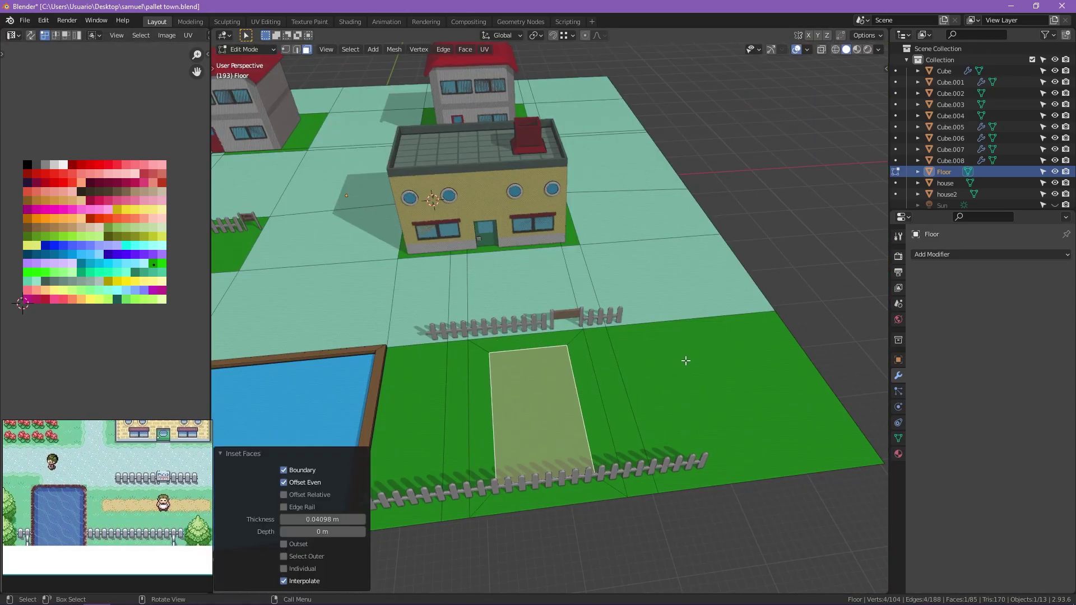
{"action": "left_click", "coordinate": [559, 398]}
{"action": "scroll", "coordinate": [518, 298], "scroll_direction": "up", "scroll_amount": 3}
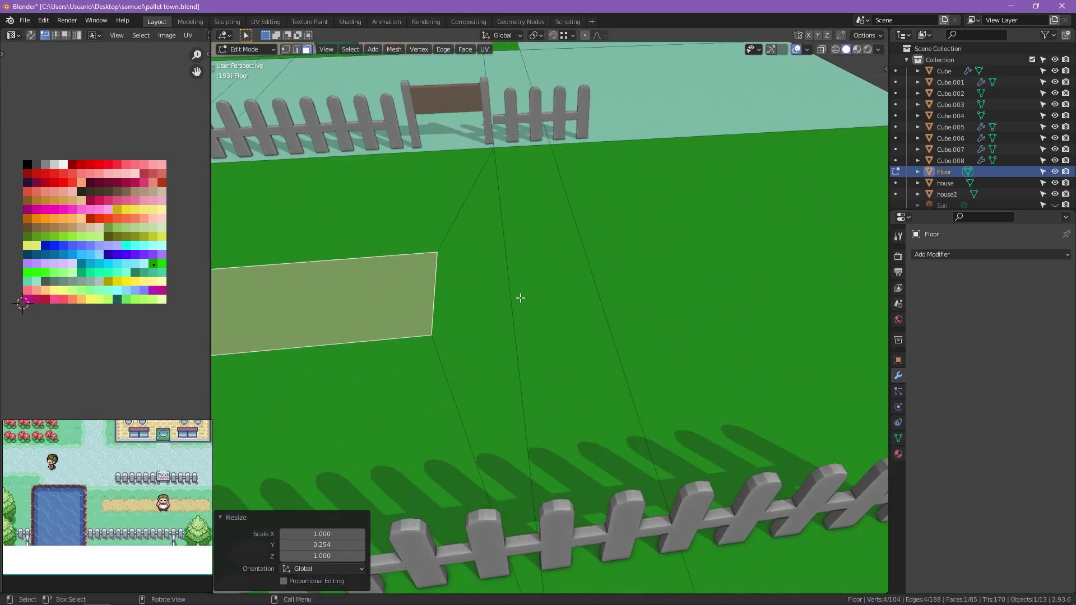
Dissolve the extra floor edges and set the floor face's new width.
{"action": "mouse_move", "coordinate": [519, 298]}
{"action": "middle_mouse_down"}
{"action": "mouse_move", "coordinate": [447, 326]}
{"action": "mouse_move", "coordinate": [649, 387]}
{"action": "mouse_move", "coordinate": [583, 316]}
{"action": "middle_mouse_up"}
{"action": "left_click", "coordinate": [648, 388], "text": "ctrl+alt+shift"}
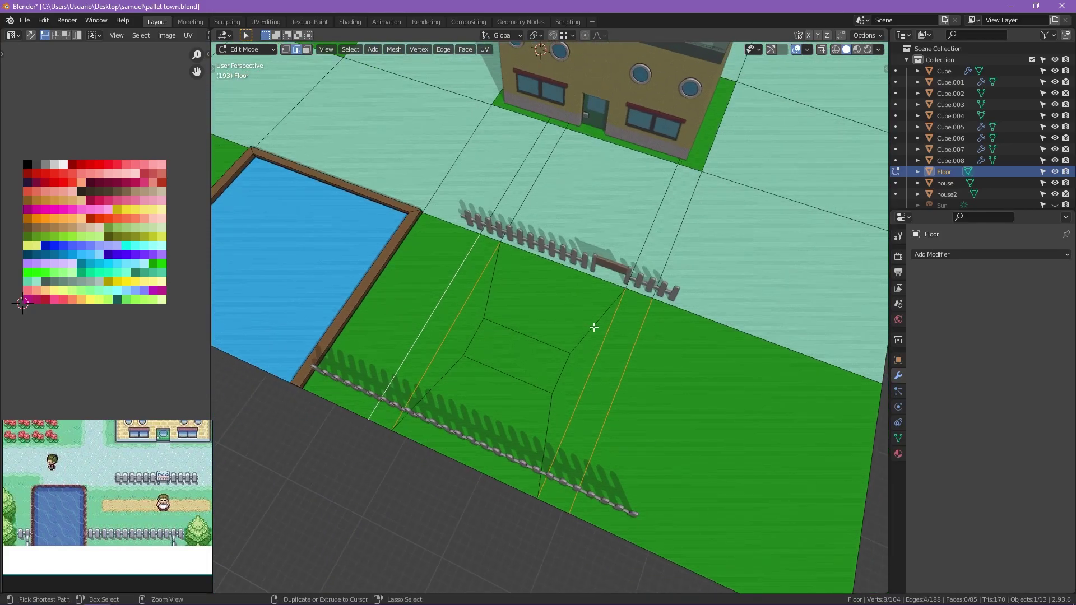
{"action": "key", "text": "ctrl+x"}
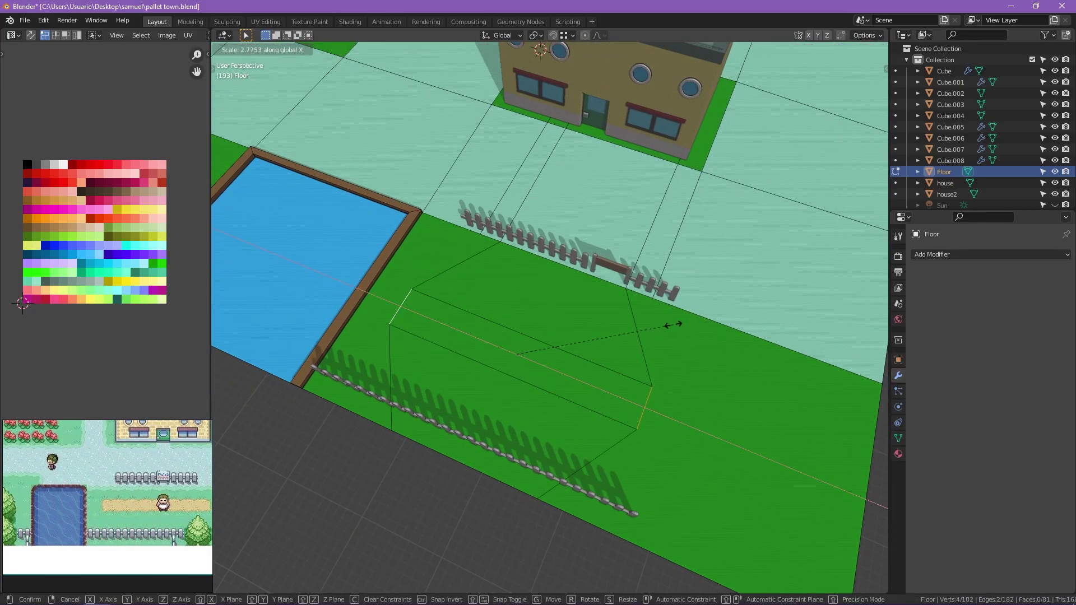
{"action": "left_click", "coordinate": [584, 398]}
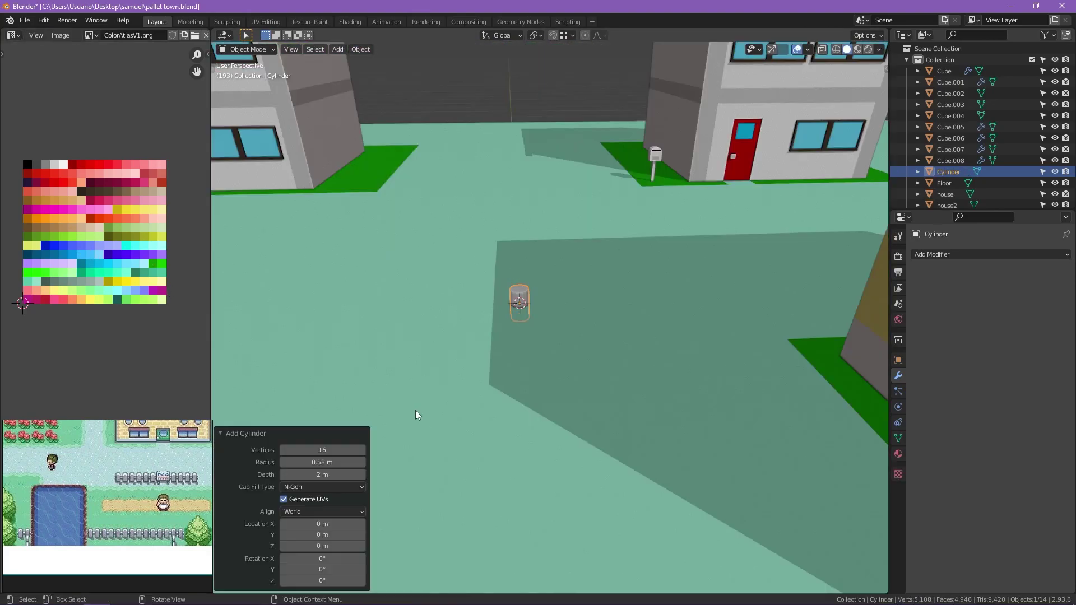
In Edit Mode, lower the cylinder mesh along Z and isolate it in local view.
{"action": "key", "text": "Tab"}
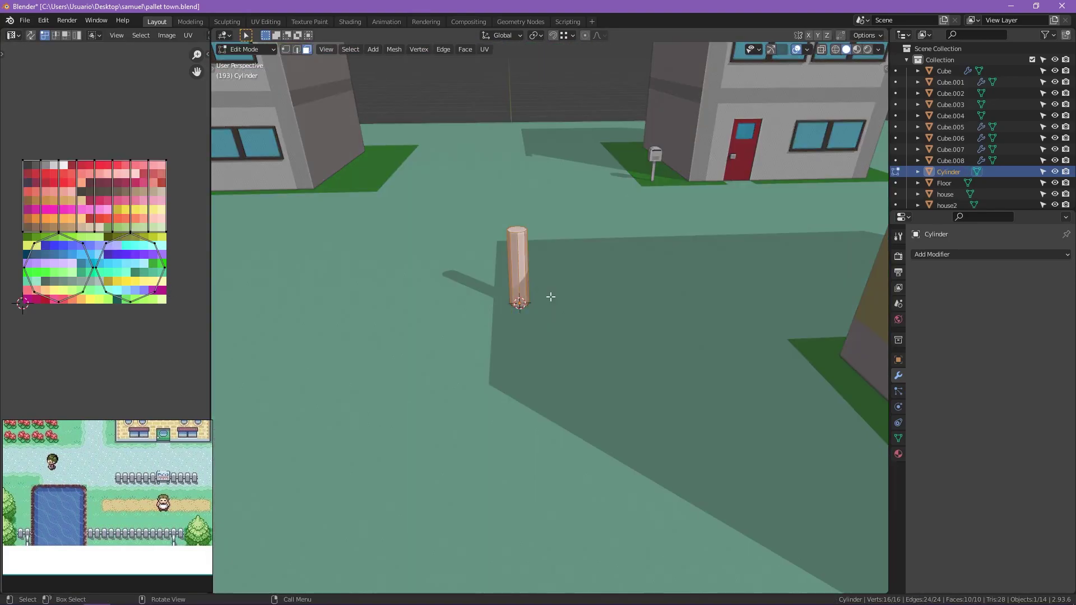
{"action": "key", "text": "g"}
{"action": "key", "text": "z"}
{"action": "left_click", "coordinate": [519, 301]}
{"action": "middle_click_drag", "start_coordinate": [519, 303], "coordinate": [648, 239]}
{"action": "key", "text": "KP_Divide"}
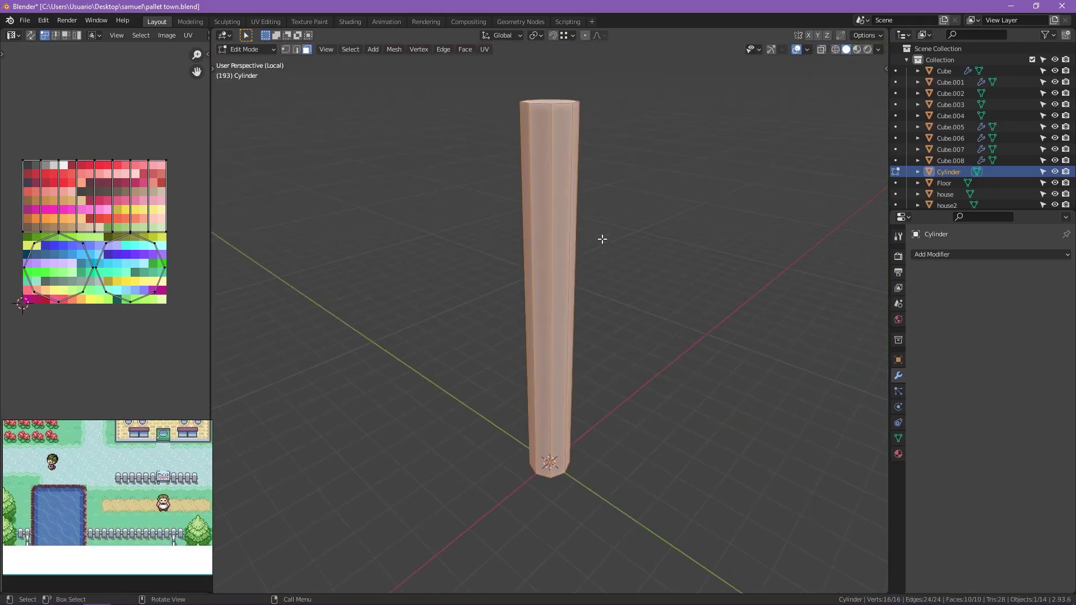
Add a loop cut near the bottom and scale it outward into a flared trunk base.
{"action": "key", "text": "ctrl+r"}
{"action": "left_click", "coordinate": [632, 491]}
{"action": "key", "text": "s"}
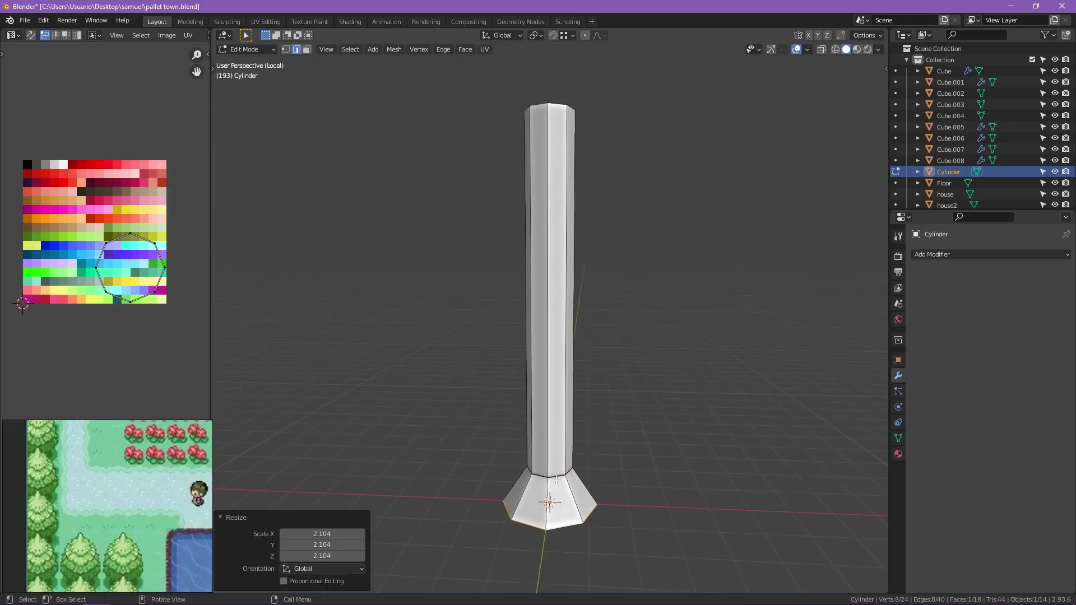
{"action": "key", "text": "g"}
{"action": "key", "text": "g"}
{"action": "left_click", "coordinate": [585, 303]}
{"action": "middle_click_drag", "start_coordinate": [586, 196], "coordinate": [585, 294], "text": "shift"}
Select the cylinder's top face and shrink it to taper the trunk.
{"action": "key", "text": "3"}
{"action": "left_click", "coordinate": [548, 213]}
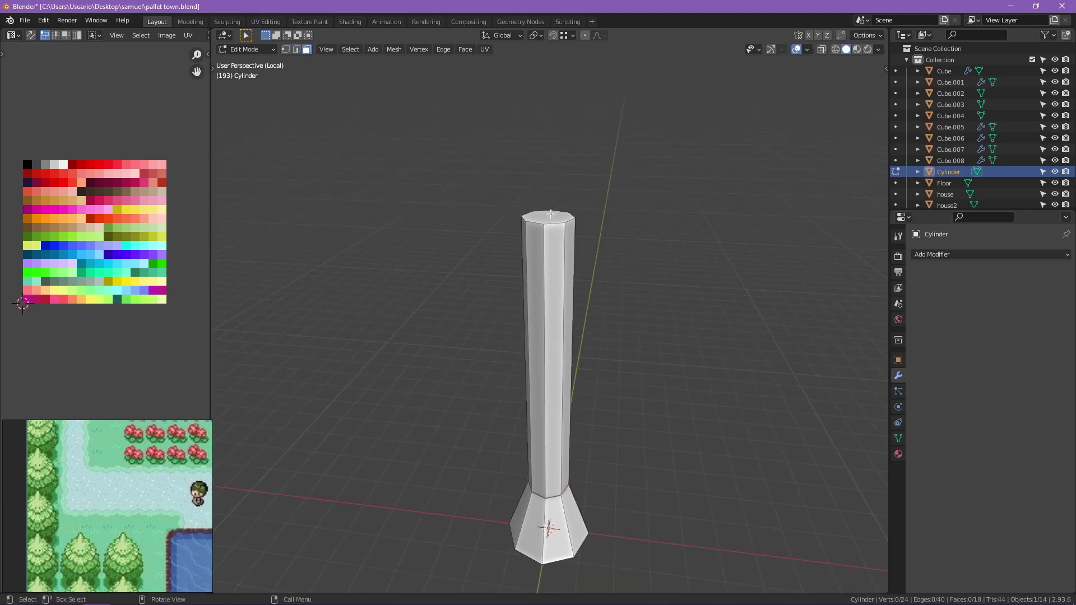
{"action": "key", "text": "s"}
{"action": "left_click", "coordinate": [589, 224]}
{"action": "key", "text": "KP_Decimal"}
Scale a copy of the upper section up into a wide cone for the first canopy tier.
{"action": "left_click", "coordinate": [556, 282]}
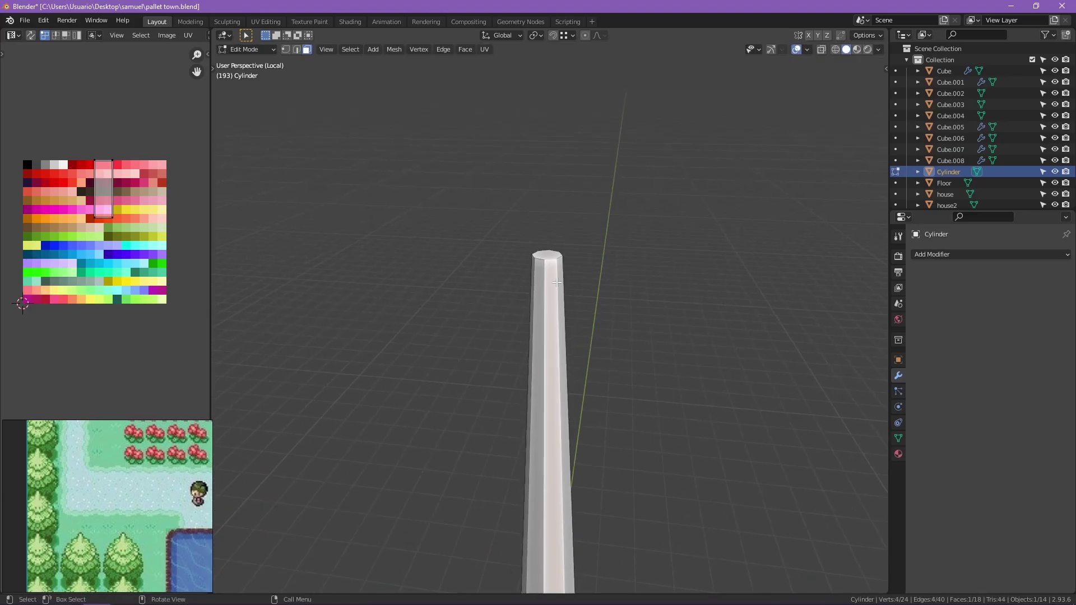
{"action": "left_click", "coordinate": [585, 152]}
{"action": "left_click", "coordinate": [565, 272], "text": "alt"}
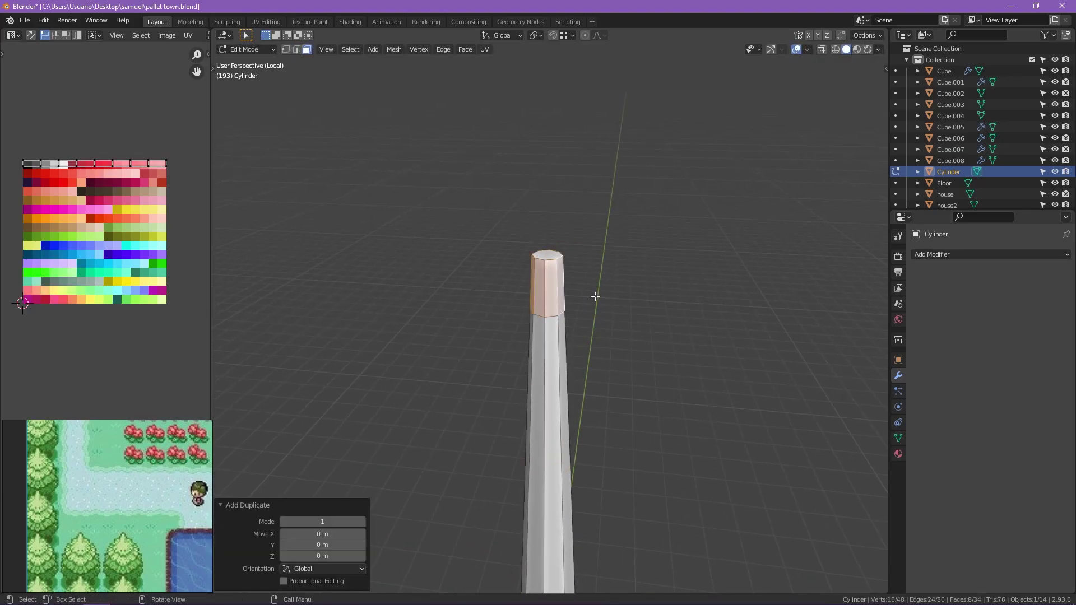
{"action": "key", "text": "s"}
{"action": "left_click", "coordinate": [693, 394]}
{"action": "middle_click_drag", "start_coordinate": [693, 394], "coordinate": [704, 336]}
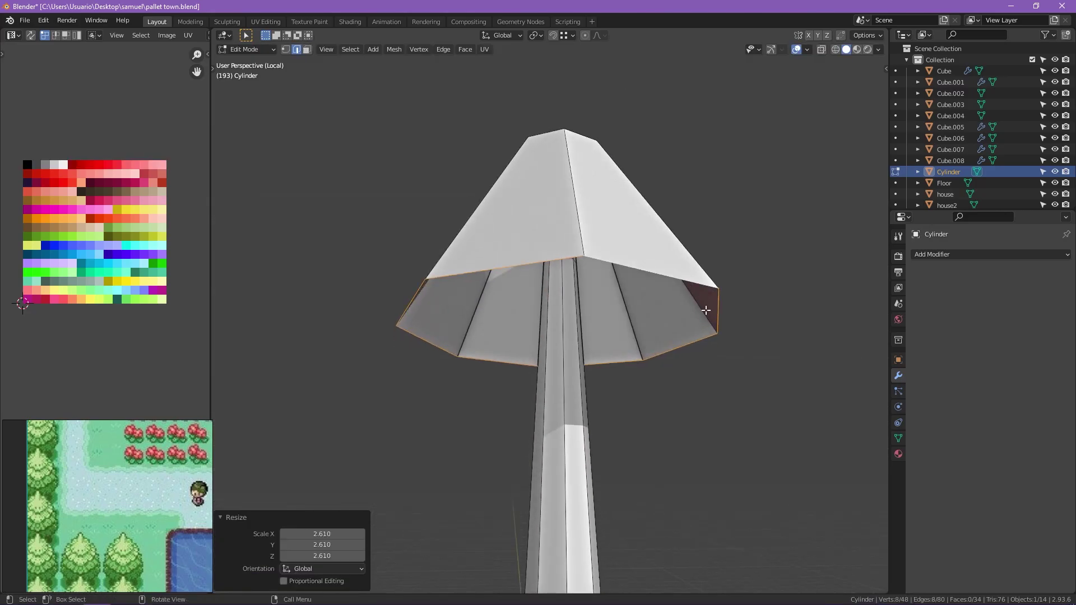
Thicken the cone by extruding its faces along their normals with Alt+E.
{"action": "key", "text": "alt+e"}
{"action": "key", "text": "alt+e"}
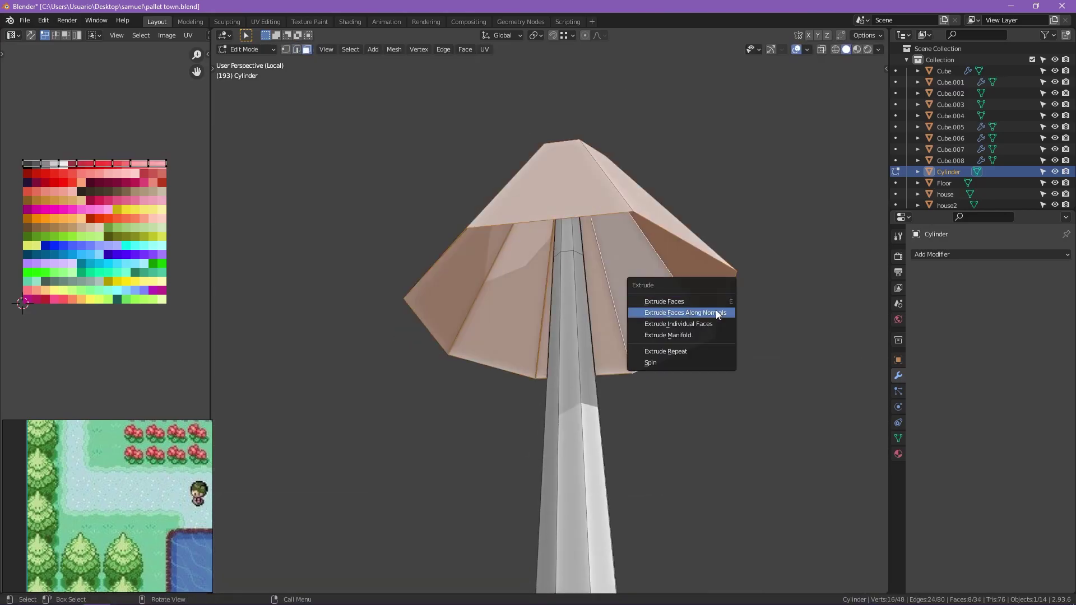
{"action": "left_click", "coordinate": [715, 312]}
{"action": "middle_click_drag", "start_coordinate": [734, 329], "coordinate": [545, 276]}
{"action": "key", "text": "KP_1"}
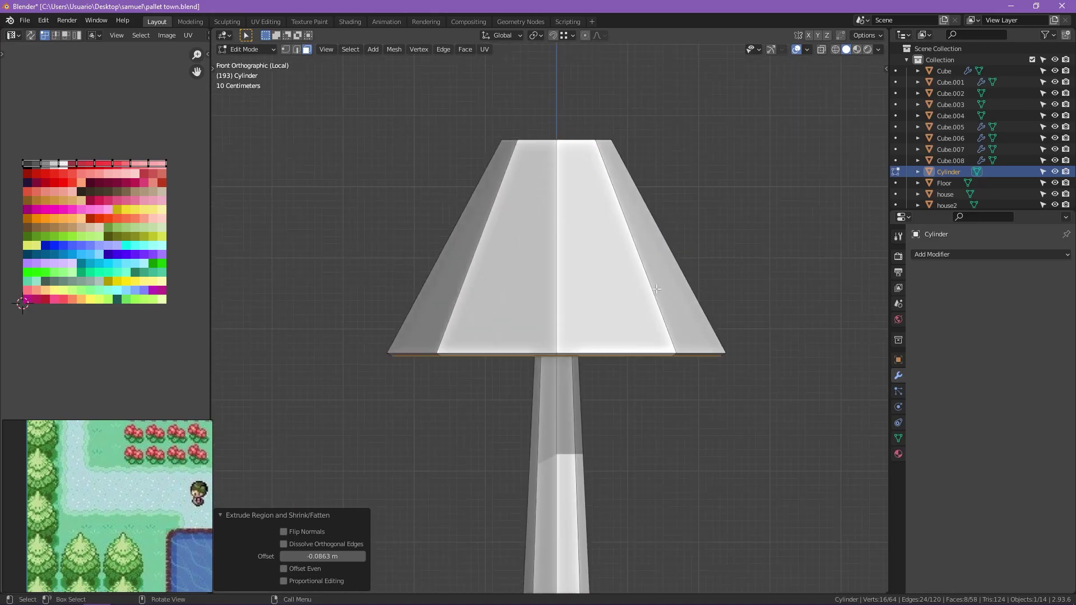
{"action": "scroll", "coordinate": [545, 276], "scroll_direction": "down", "scroll_amount": 2}
Colour the trunk brown and the canopy tier green from the palette.
{"action": "left_click", "coordinate": [899, 454]}
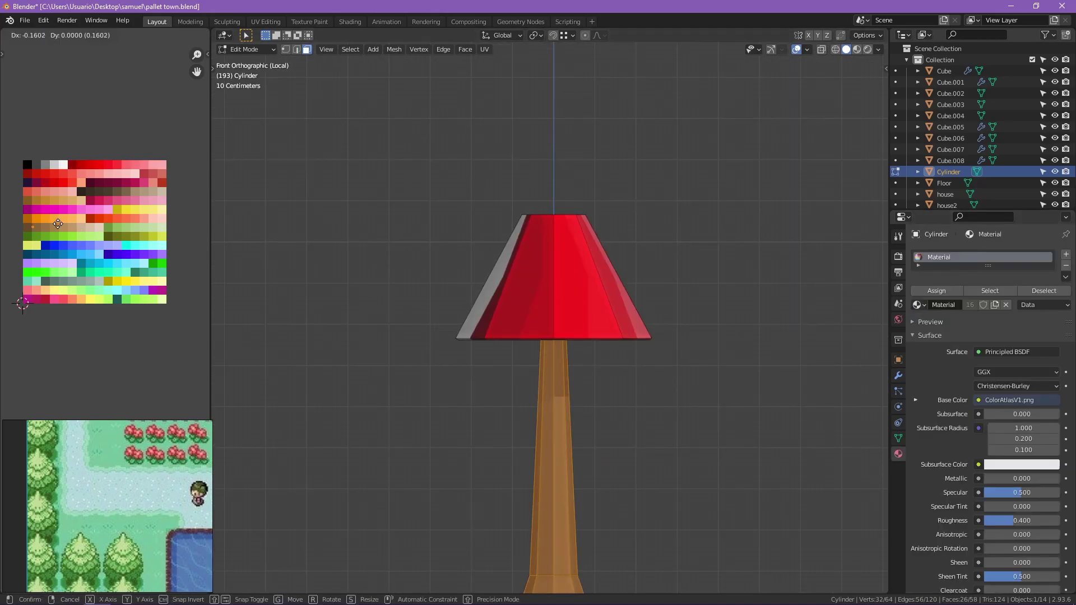
{"action": "left_click", "coordinate": [58, 223]}
{"action": "key", "text": "g"}
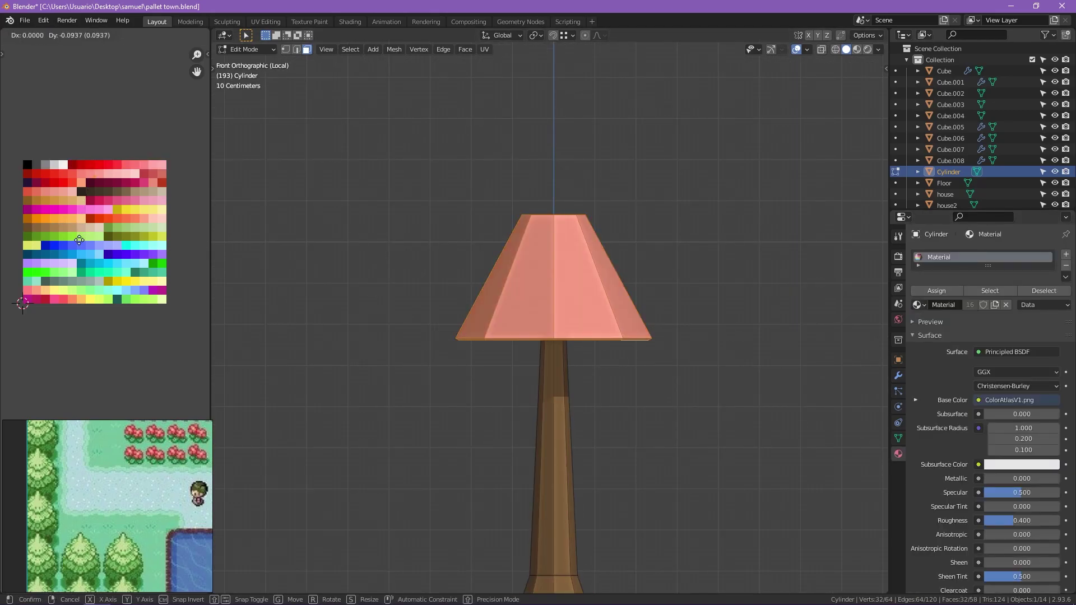
{"action": "left_click", "coordinate": [137, 321]}
Duplicate the canopy tier into a larger lower tier and set its height along Z.
{"action": "middle_click_drag", "start_coordinate": [626, 316], "coordinate": [617, 254], "text": "shift"}
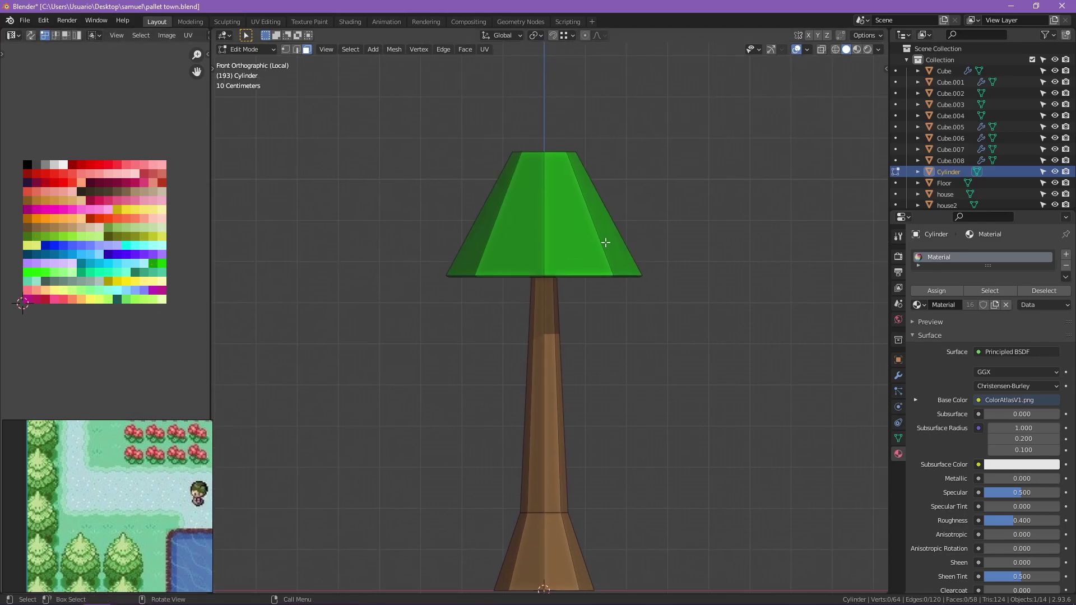
{"action": "key", "text": "l"}
{"action": "key", "text": "shift+d"}
{"action": "left_click", "coordinate": [629, 418]}
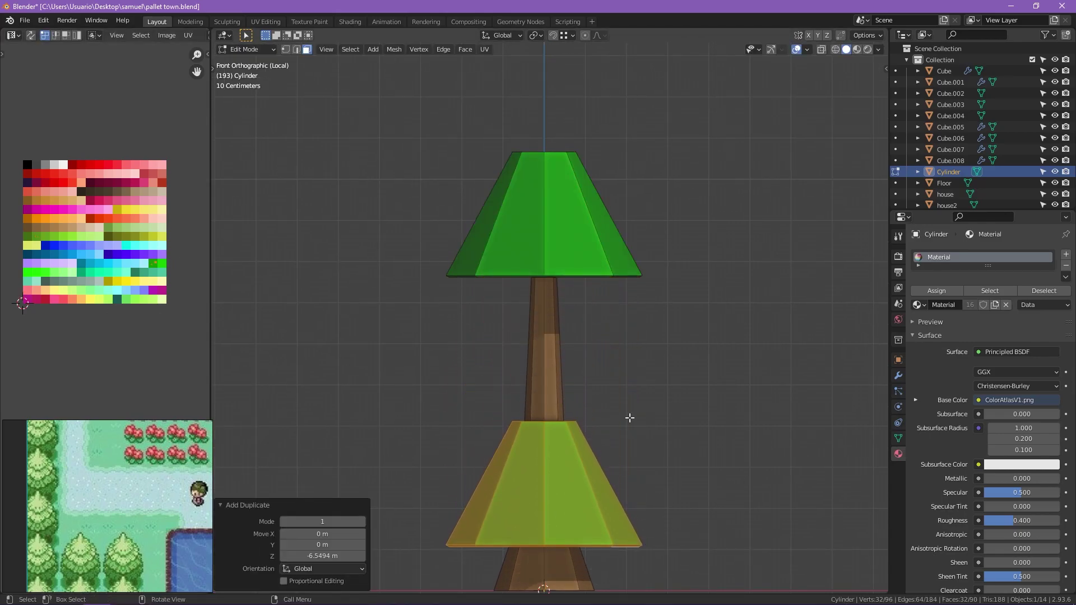
{"action": "key", "text": "s"}
{"action": "left_click", "coordinate": [701, 391]}
{"action": "key", "text": "g"}
{"action": "key", "text": "z"}
{"action": "left_click", "coordinate": [673, 336]}
Duplicate another canopy tier and stack it at the top of the tree.
{"action": "key", "text": "shift+d"}
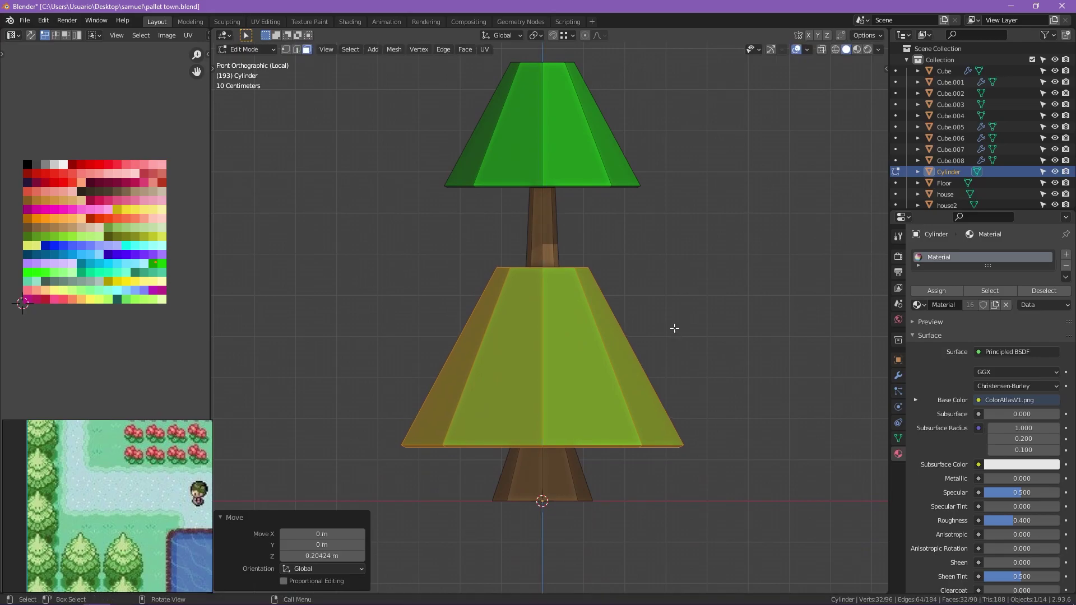
{"action": "left_click", "coordinate": [665, 219]}
{"action": "scroll", "coordinate": [617, 280], "scroll_direction": "up", "scroll_amount": 5, "text": "shift"}
{"action": "left_click", "coordinate": [586, 214]}
{"action": "key", "text": "l"}
{"action": "middle_click_drag", "start_coordinate": [586, 214], "coordinate": [540, 533]}
{"action": "key", "text": "shift+d"}
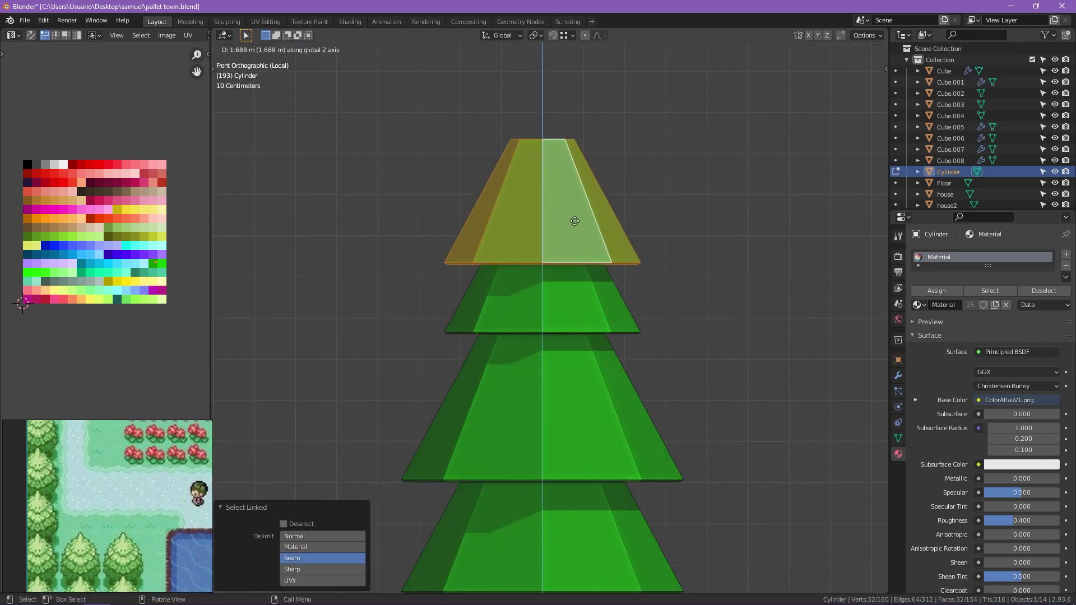
{"action": "left_click", "coordinate": [572, 221]}
Pinch the top ring of vertices into a pointed tip using X-ray view.
{"action": "left_click_drag", "start_coordinate": [473, 110], "coordinate": [583, 152]}
{"action": "key", "text": "s"}
{"action": "key", "text": "alt+z"}
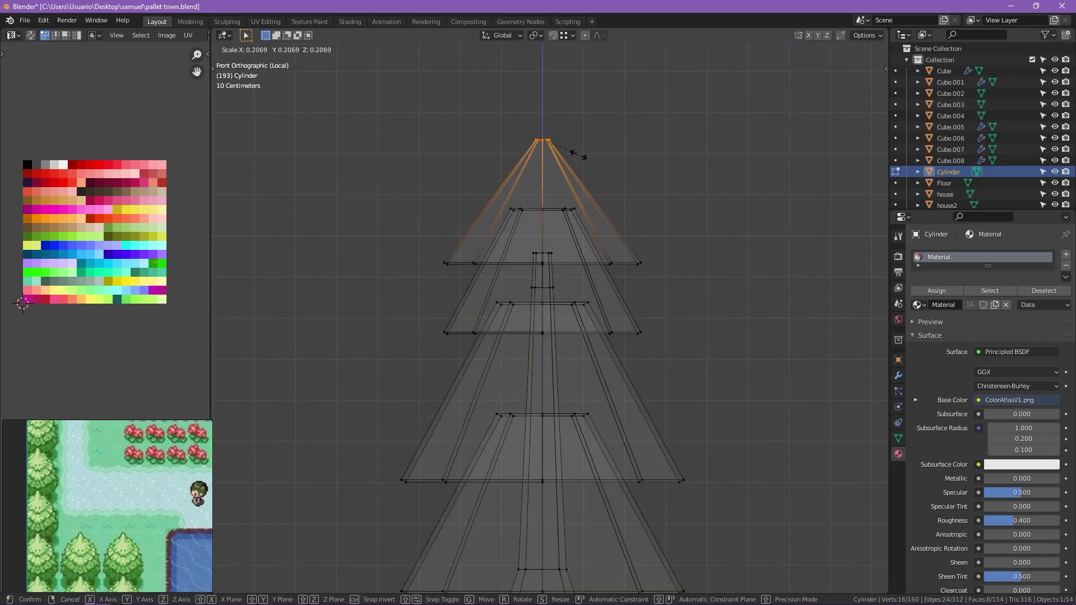
{"action": "left_click", "coordinate": [560, 147]}
{"action": "mouse_move", "coordinate": [560, 147]}
{"action": "middle_mouse_down"}
{"action": "mouse_move", "coordinate": [501, 230]}
{"action": "mouse_move", "coordinate": [552, 281]}
{"action": "middle_mouse_up"}
Fill the open hole with a face and colour the new faces green.
{"action": "key", "text": "2"}
{"action": "left_click", "coordinate": [501, 230]}
{"action": "key", "text": "alt+z"}
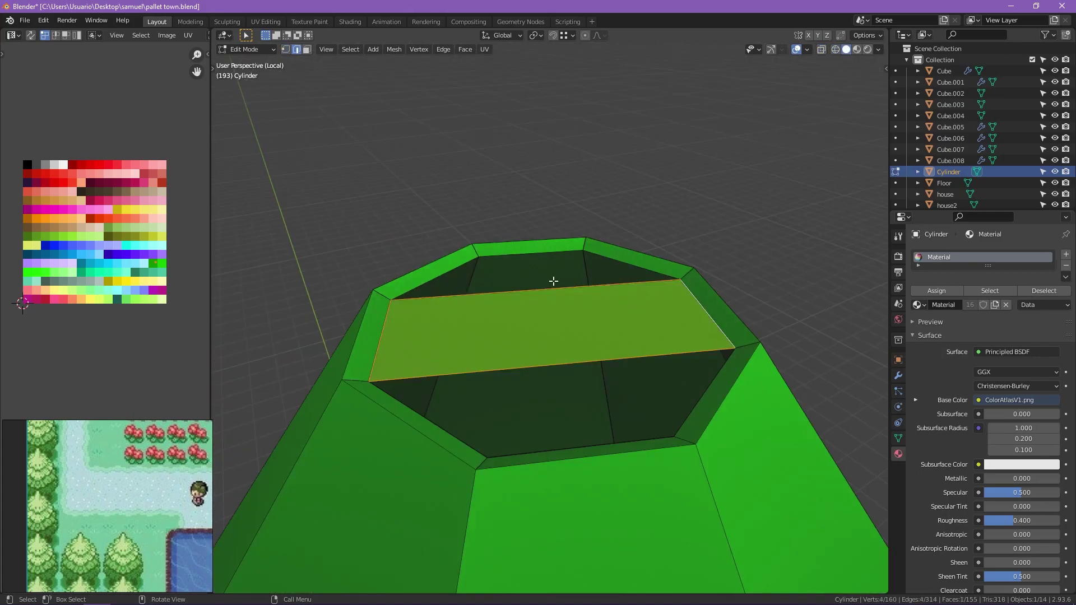
{"action": "left_click", "coordinate": [532, 452], "text": "alt"}
{"action": "key", "text": "f"}
{"action": "key", "text": "3"}
{"action": "left_click", "coordinate": [493, 288], "text": "shift"}
{"action": "key", "text": "g"}
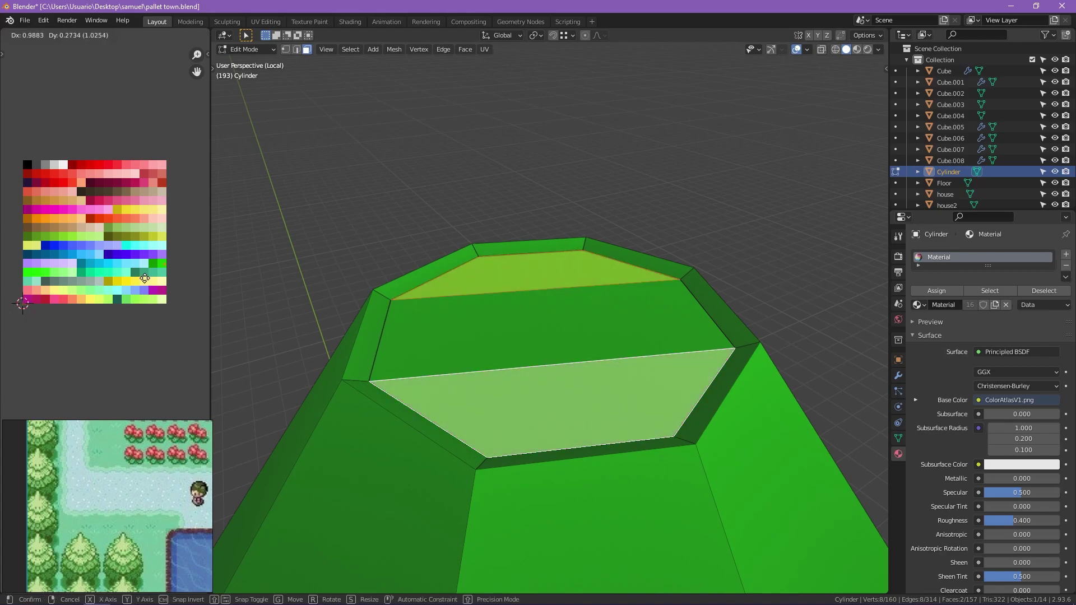
{"action": "left_click", "coordinate": [145, 278]}
In front view, move one tier ring down along Z and widen it.
{"action": "scroll", "coordinate": [449, 209], "scroll_direction": "down", "scroll_amount": 4}
{"action": "scroll", "coordinate": [612, 238], "scroll_direction": "down", "scroll_amount": 4}
{"action": "key", "text": "KP_1"}
{"action": "key", "text": "s"}
{"action": "left_click", "coordinate": [608, 351]}
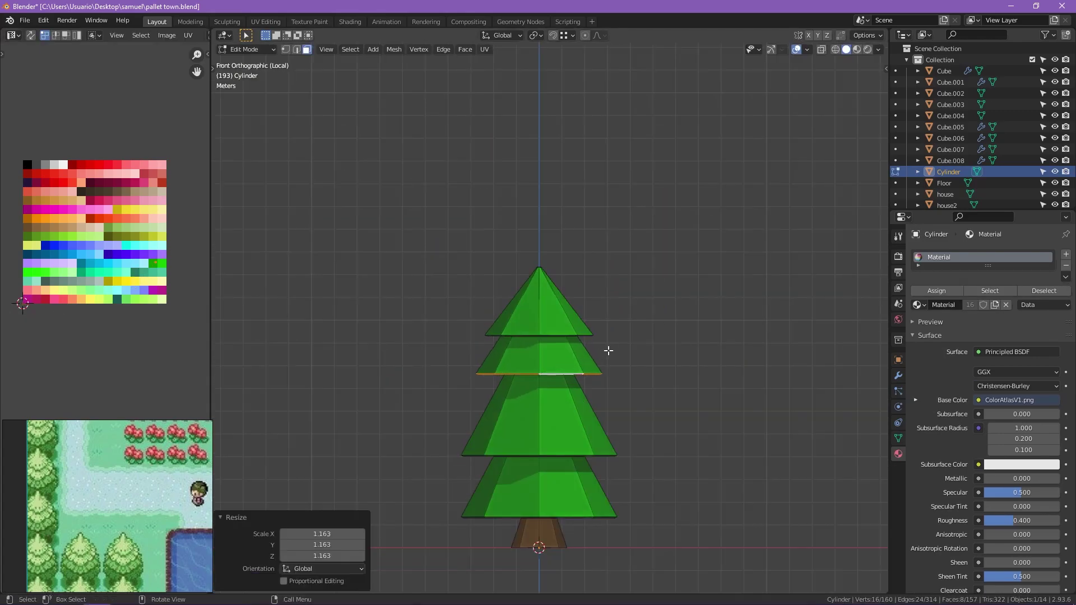
{"action": "key", "text": "g"}
{"action": "key", "text": "z"}
{"action": "left_click", "coordinate": [608, 381]}
{"action": "key", "text": "s"}
Extrude the top ring slightly narrower, then exit Edit Mode back to the full scene.
{"action": "middle_click_drag", "start_coordinate": [626, 380], "coordinate": [656, 269]}
{"action": "scroll", "coordinate": [656, 269], "scroll_direction": "up", "scroll_amount": 2}
{"action": "key", "text": "e"}
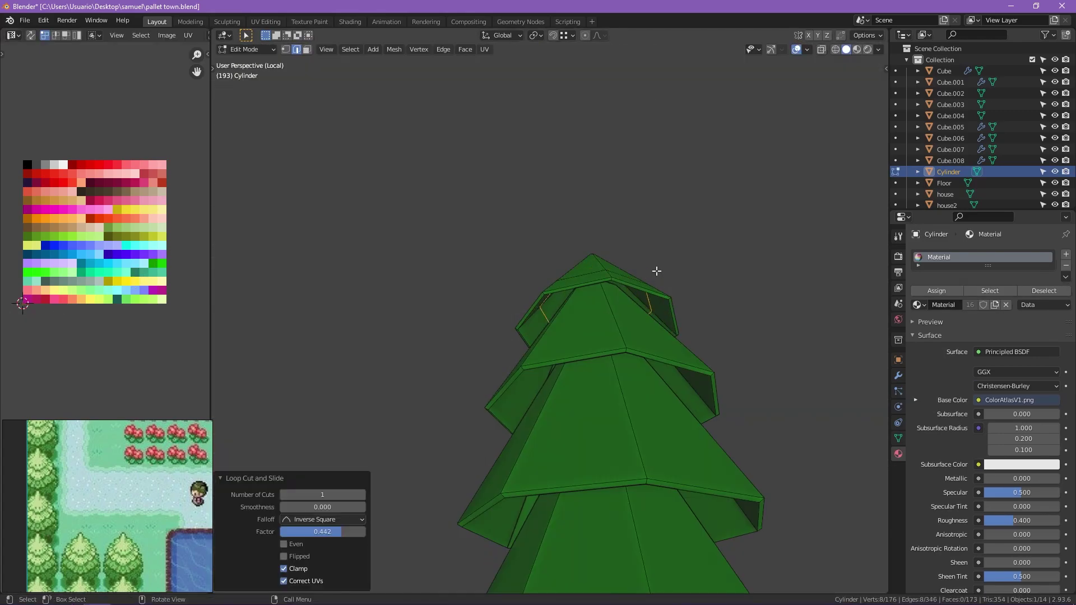
{"action": "key", "text": "s"}
{"action": "left_click", "coordinate": [745, 246]}
{"action": "middle_click_drag", "start_coordinate": [746, 246], "coordinate": [684, 302]}
{"action": "key", "text": "s"}
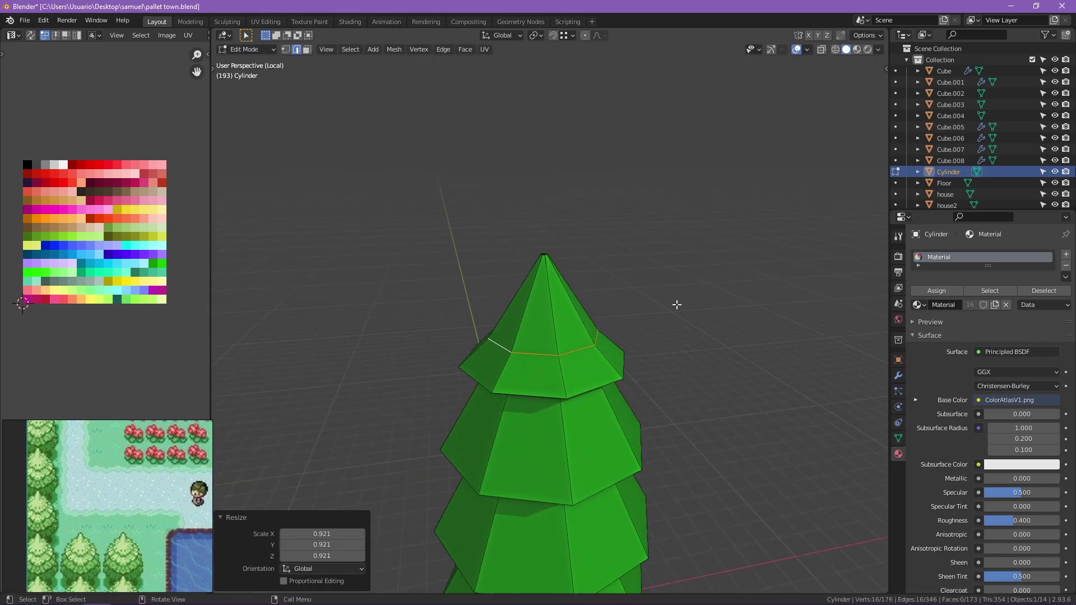
{"action": "scroll", "coordinate": [677, 304], "scroll_direction": "down", "scroll_amount": 8}
{"action": "key", "text": "Tab"}
{"action": "key", "text": "KP_Divide"}
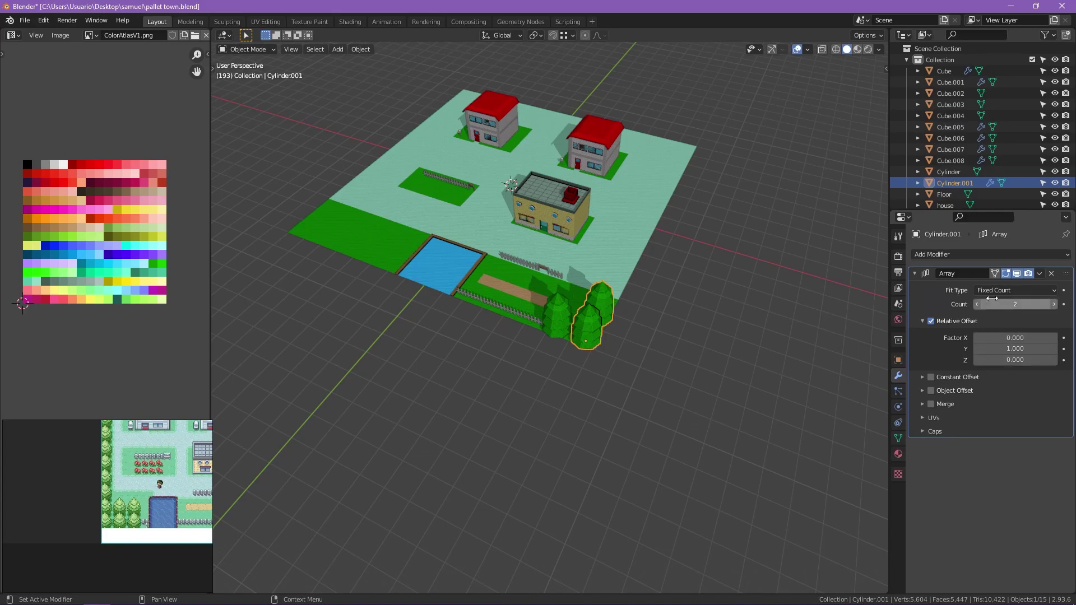
Position the tree and give it an Array modifier for a pair of trees left of the pond.
{"action": "left_click_drag", "start_coordinate": [992, 298], "coordinate": [1043, 298]}
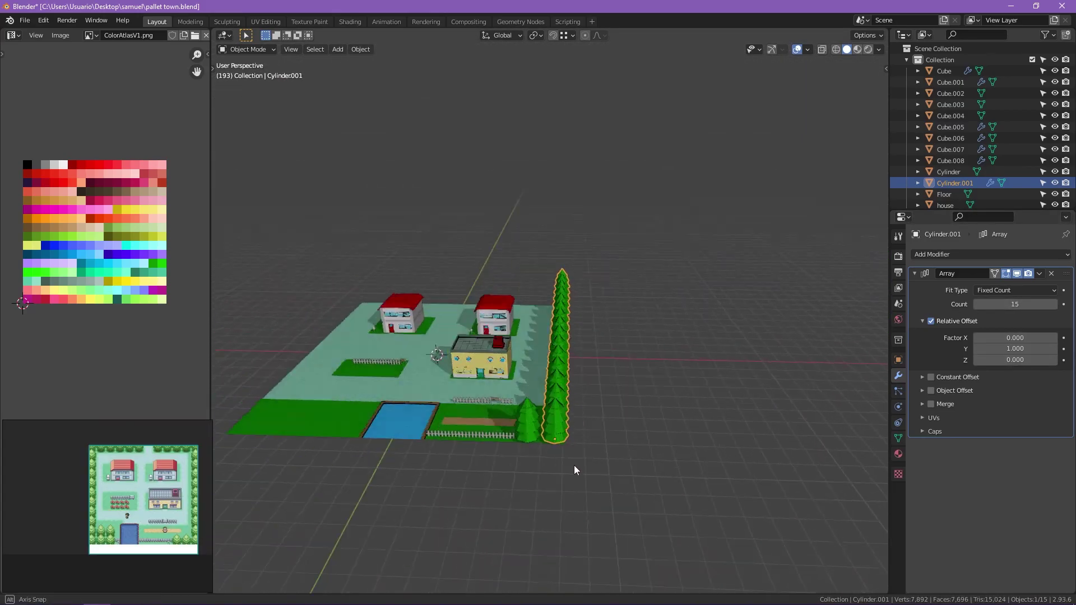
{"action": "left_click", "coordinate": [368, 454]}
{"action": "left_click", "coordinate": [964, 254]}
{"action": "left_click", "coordinate": [947, 319]}
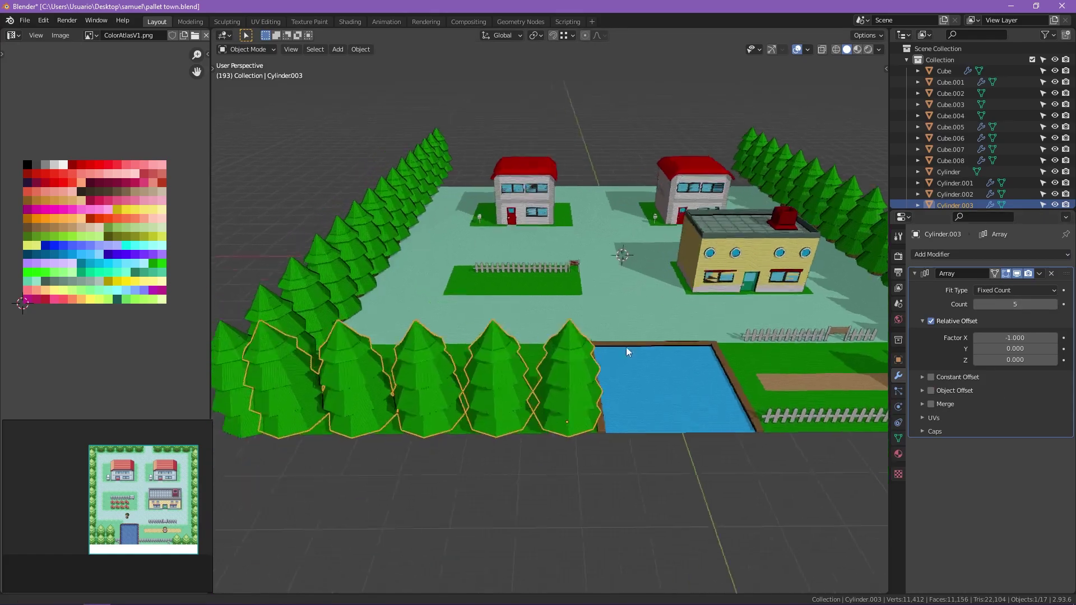
Move the other long tree row sideways onto its border.
{"action": "left_click", "coordinate": [409, 337]}
{"action": "key", "text": "g"}
{"action": "left_click", "coordinate": [391, 407]}
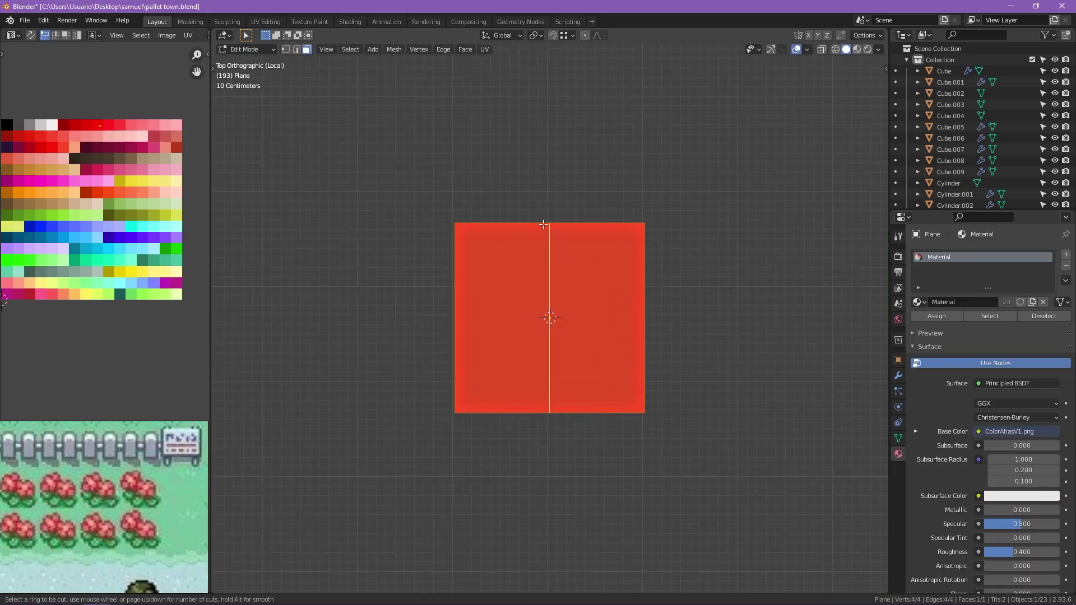
Round the cut plane into an octagon and colour it yellow.
{"action": "left_click", "coordinate": [544, 225]}
{"action": "right_click", "coordinate": [546, 241]}
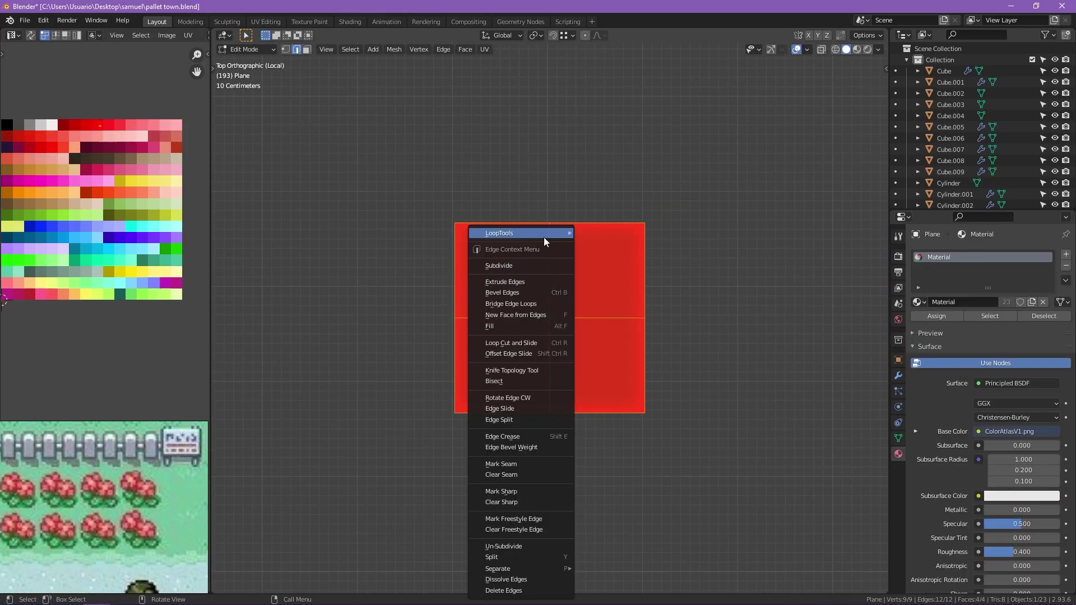
{"action": "left_click", "coordinate": [629, 244]}
{"action": "left_click_drag", "start_coordinate": [100, 126], "coordinate": [128, 180]}
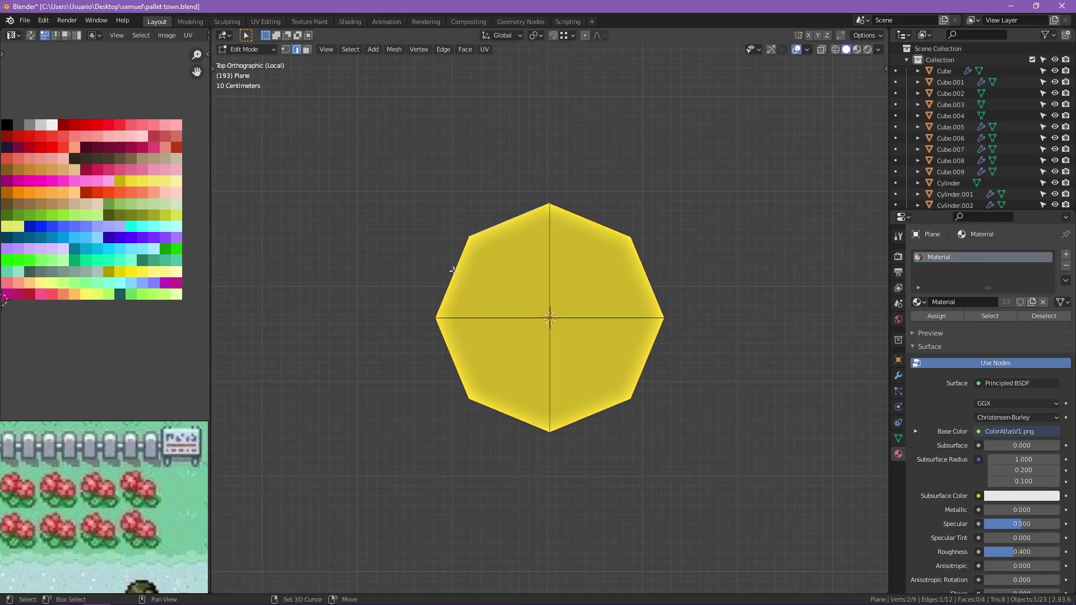
Add a square plane face over the octagon and recolour it red.
{"action": "middle_click_drag", "start_coordinate": [492, 222], "coordinate": [418, 305], "text": "shift"}
{"action": "key", "text": "shift+a"}
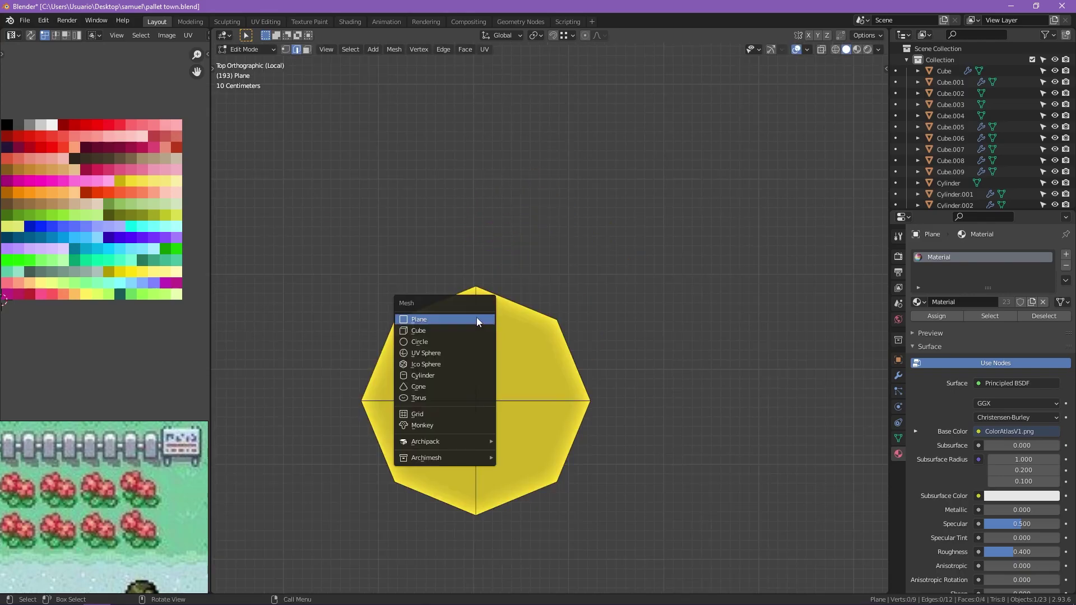
{"action": "left_click", "coordinate": [417, 315]}
{"action": "key", "text": "s"}
{"action": "key", "text": "0"}
{"action": "key", "text": "Return"}
{"action": "key", "text": "g"}
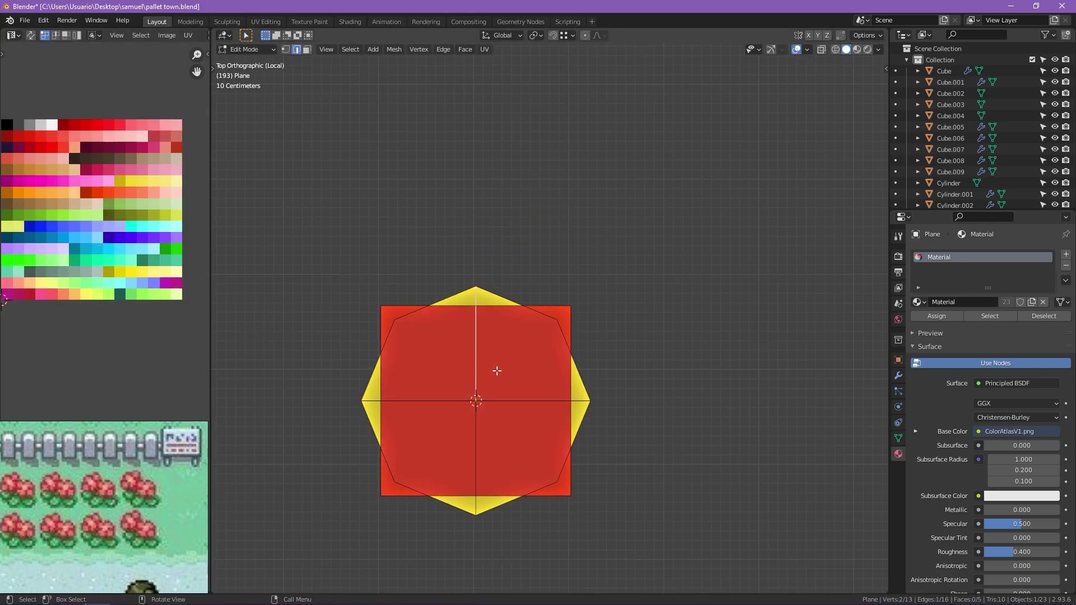
Move and shrink the red square so it sits above the octagon's top.
{"action": "key", "text": "g"}
{"action": "key", "text": "y"}
{"action": "left_click", "coordinate": [511, 193]}
{"action": "key", "text": "s"}
{"action": "left_click", "coordinate": [500, 290]}
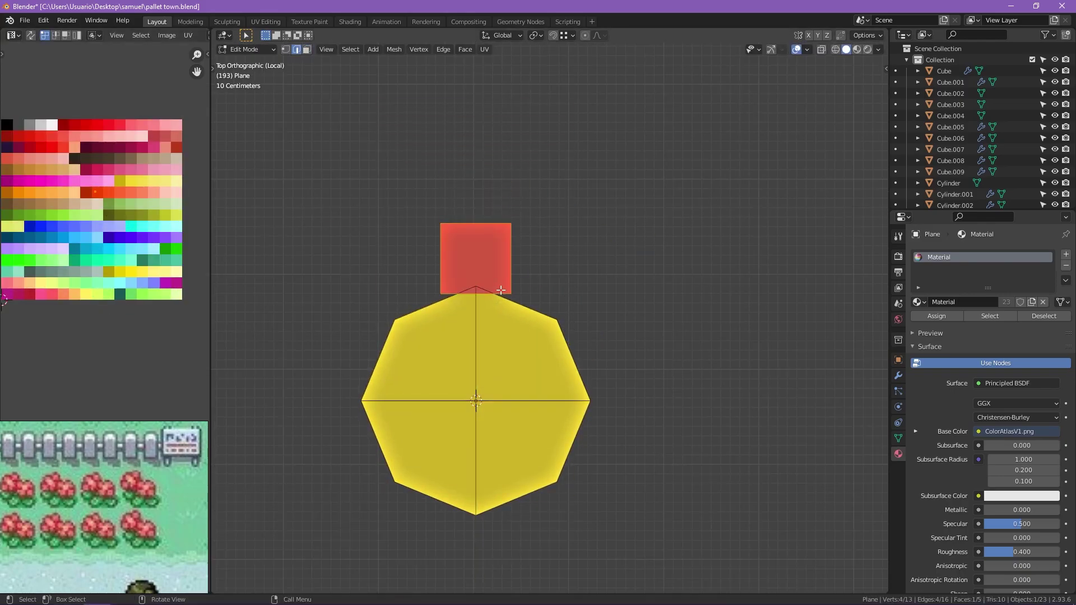
Extrude and widen the square's top edge into the first petal rings.
{"action": "key", "text": "e"}
{"action": "key", "text": "y"}
{"action": "left_click", "coordinate": [502, 208]}
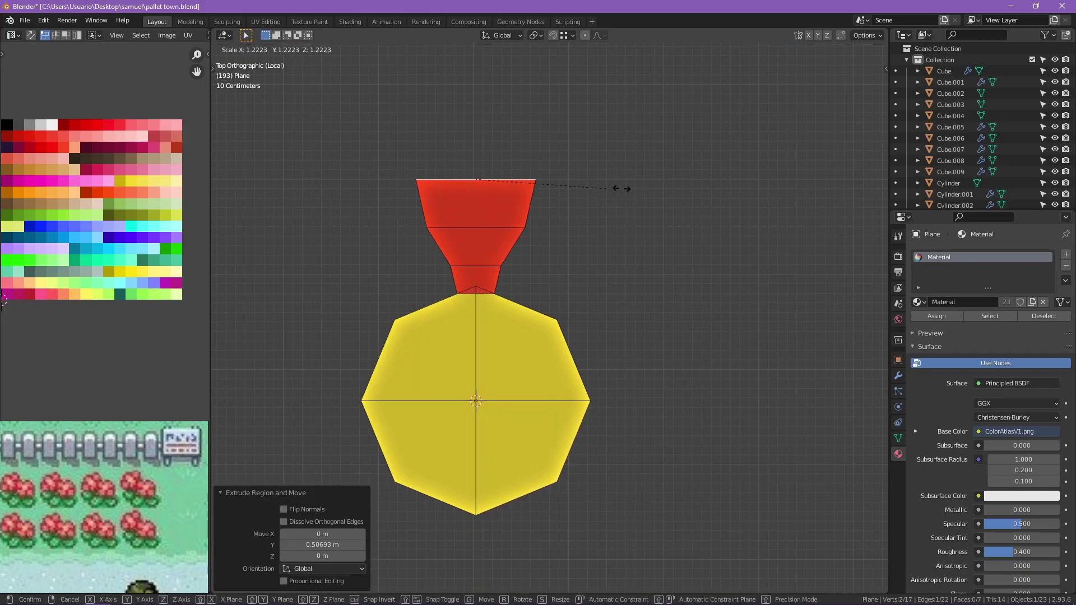
{"action": "left_click", "coordinate": [621, 188]}
{"action": "key", "text": "e"}
{"action": "key", "text": "y"}
{"action": "left_click", "coordinate": [577, 136]}
Extrude further rings and narrow them into a pointed petal tip.
{"action": "key", "text": "e"}
{"action": "key", "text": "y"}
{"action": "left_click", "coordinate": [627, 211]}
{"action": "scroll", "coordinate": [495, 144], "scroll_direction": "up", "scroll_amount": 3, "text": "shift"}
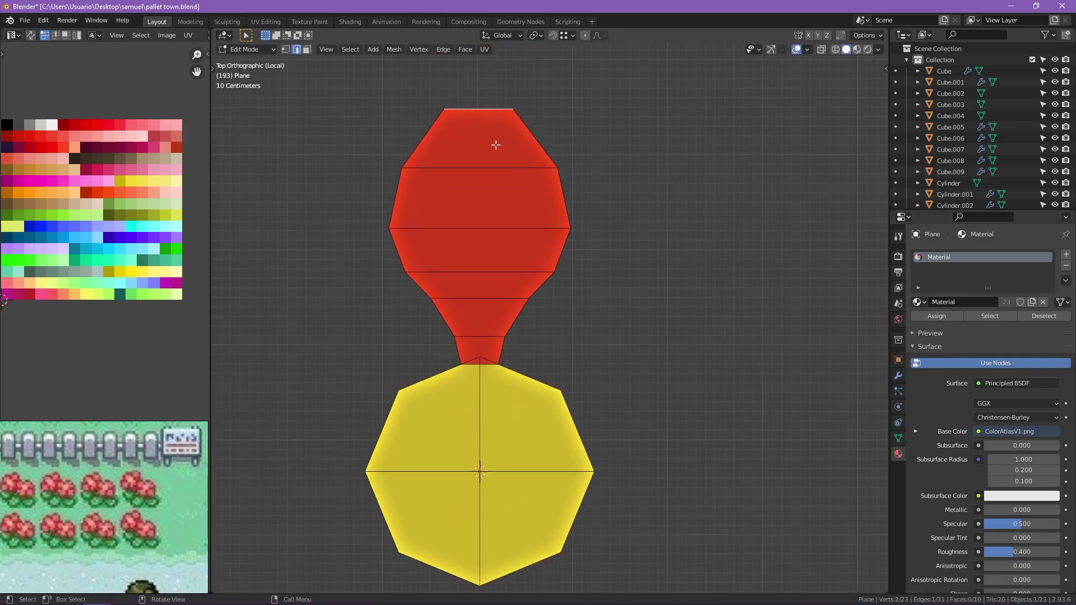
{"action": "key", "text": "e"}
{"action": "key", "text": "y"}
{"action": "left_click", "coordinate": [510, 145]}
{"action": "key", "text": "s"}
{"action": "left_click", "coordinate": [511, 104]}
{"action": "left_click", "coordinate": [538, 116]}
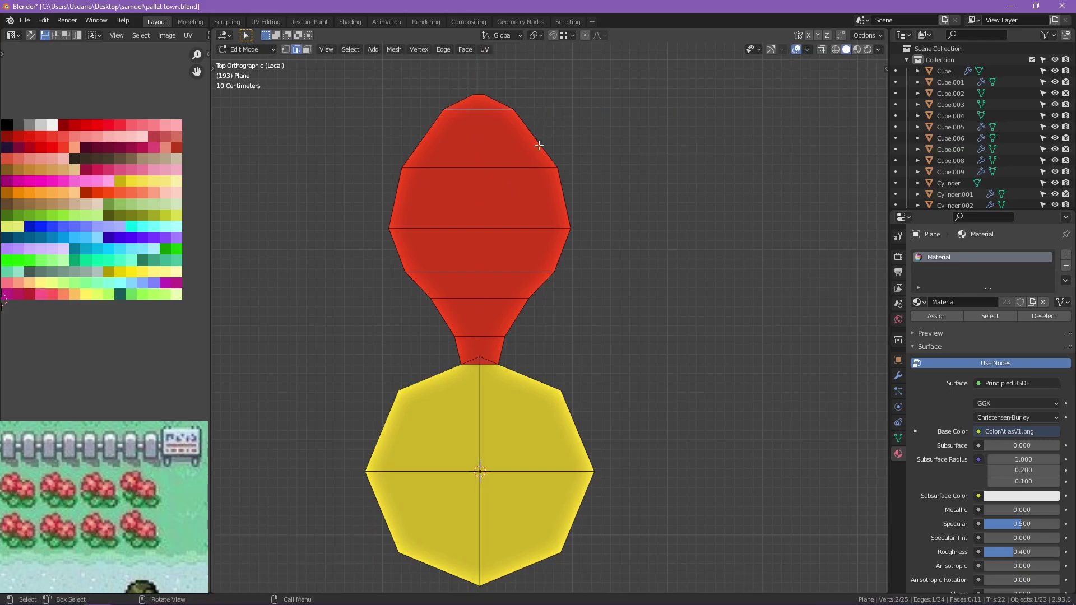
Add an edge loop and round the petal outline with LoopTools Circle and Relax.
{"action": "key", "text": "ctrl+r"}
{"action": "key", "text": "s"}
{"action": "right_click", "coordinate": [577, 233]}
{"action": "left_click", "coordinate": [622, 256]}
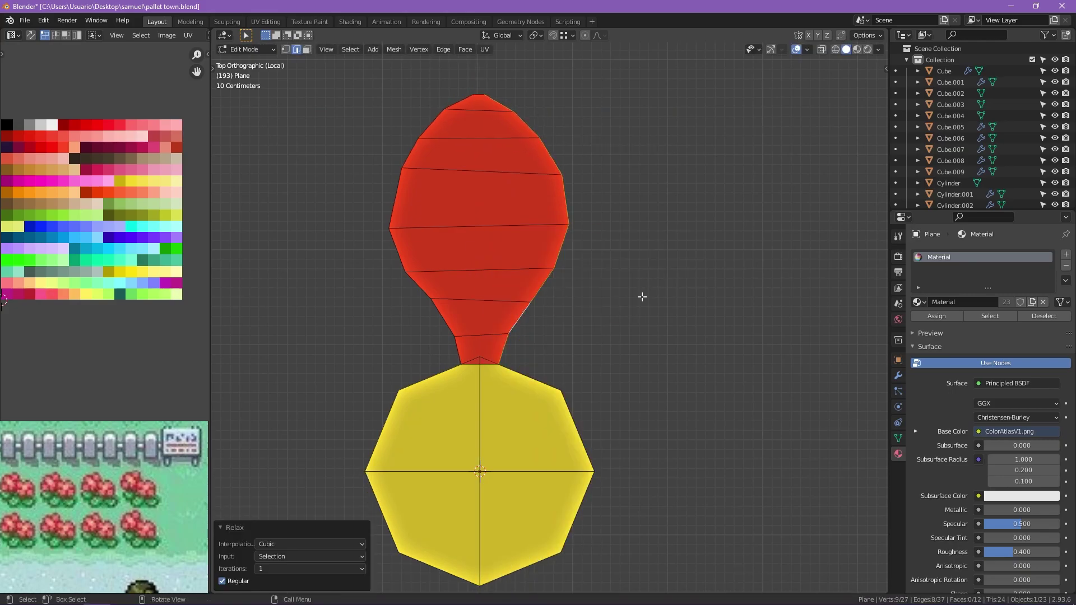
{"action": "right_click", "coordinate": [594, 213]}
{"action": "left_click", "coordinate": [706, 231]}
{"action": "left_click", "coordinate": [649, 272]}
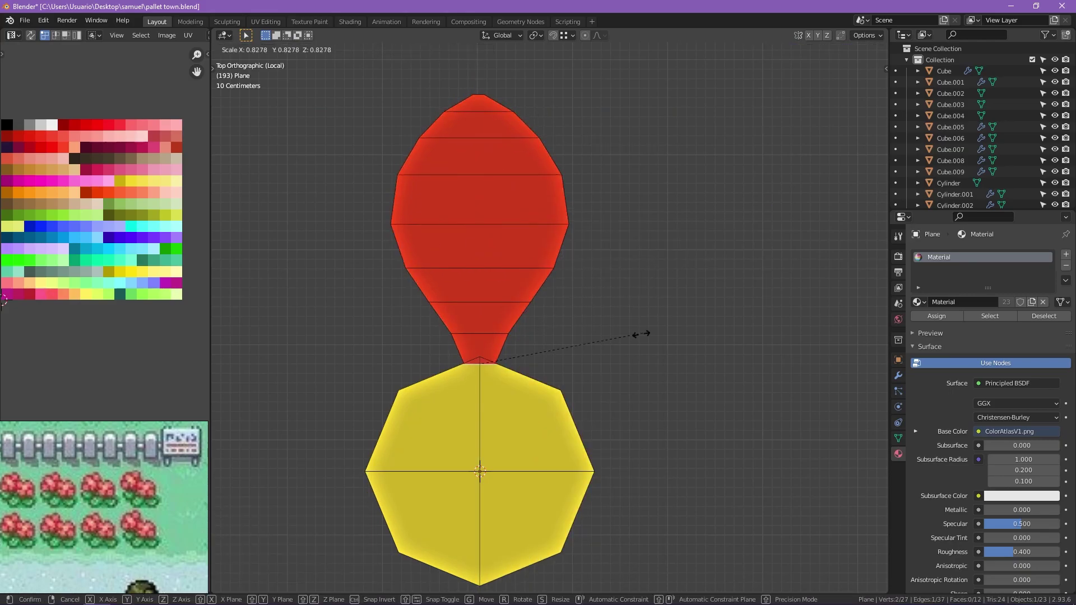
{"action": "left_click", "coordinate": [605, 340]}
Select the petal, set pivot to 3D Cursor, and rotate a first copy around the centre.
{"action": "scroll", "coordinate": [549, 321], "scroll_direction": "down", "scroll_amount": 2}
{"action": "key", "text": "l"}
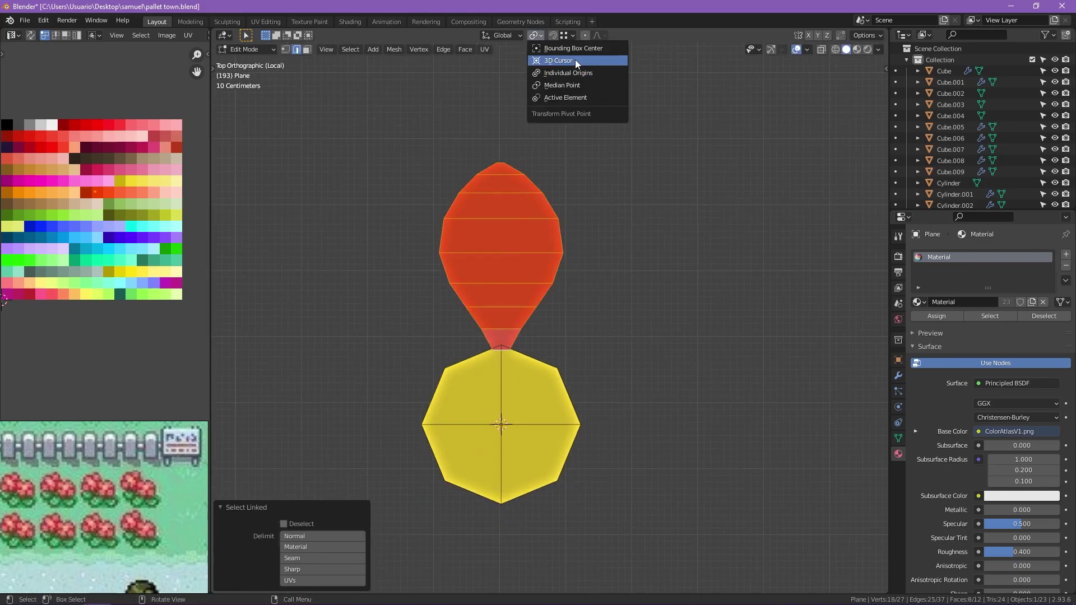
{"action": "left_click", "coordinate": [576, 60]}
{"action": "key", "text": "shift+d"}
{"action": "key", "text": "r"}
{"action": "left_click", "coordinate": [660, 293]}
Duplicate and rotate more petal copies around the centre to fill out the ring.
{"action": "key", "text": "shift+d"}
{"action": "key", "text": "r"}
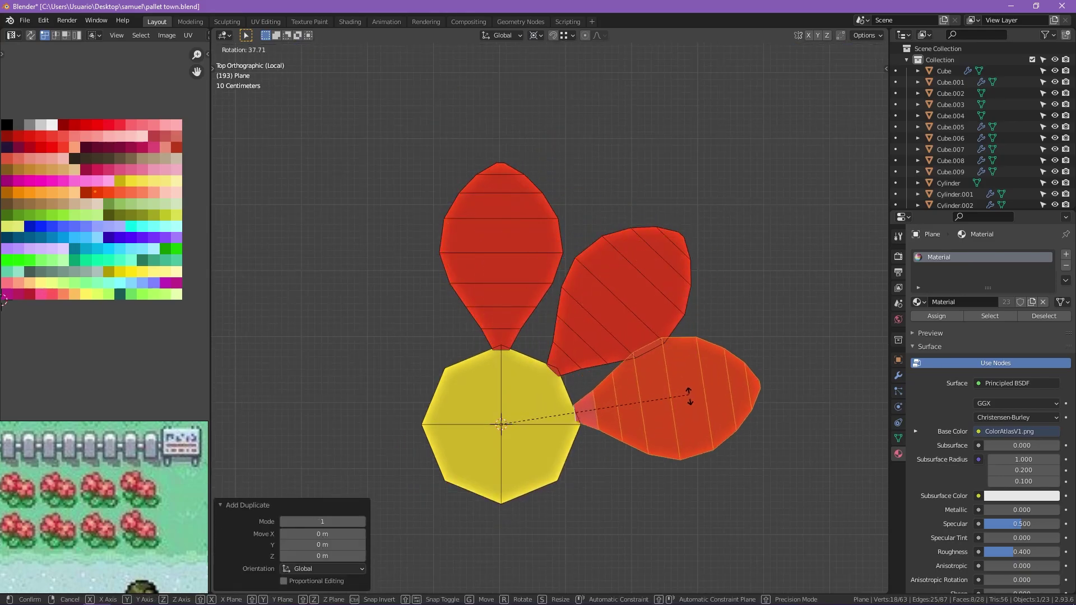
{"action": "left_click", "coordinate": [644, 384]}
{"action": "key", "text": "shift+d"}
{"action": "key", "text": "r"}
{"action": "left_click", "coordinate": [552, 415]}
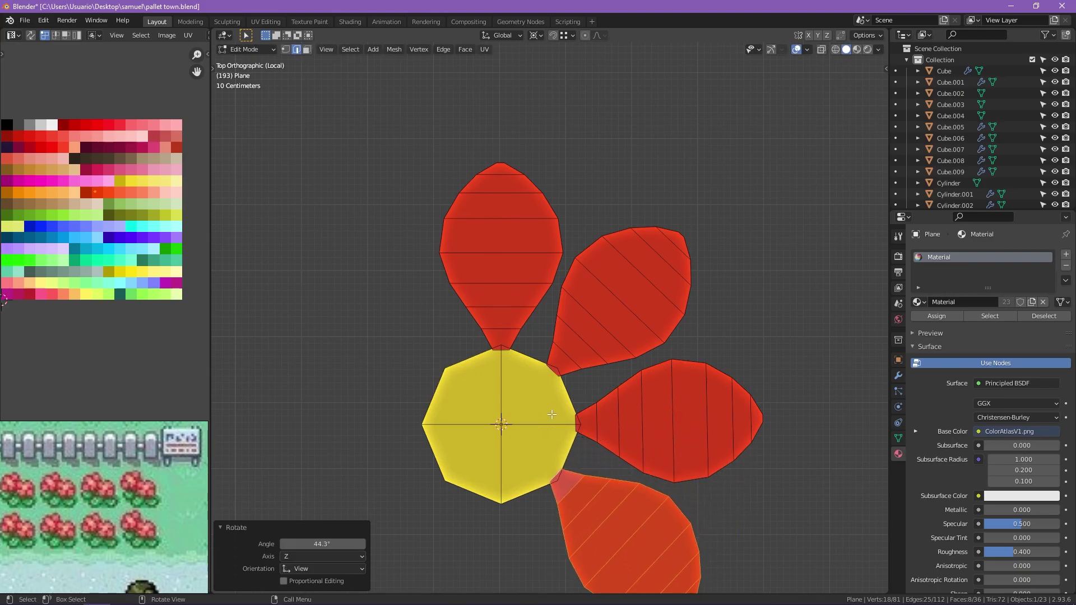
{"action": "key", "text": "shift+d"}
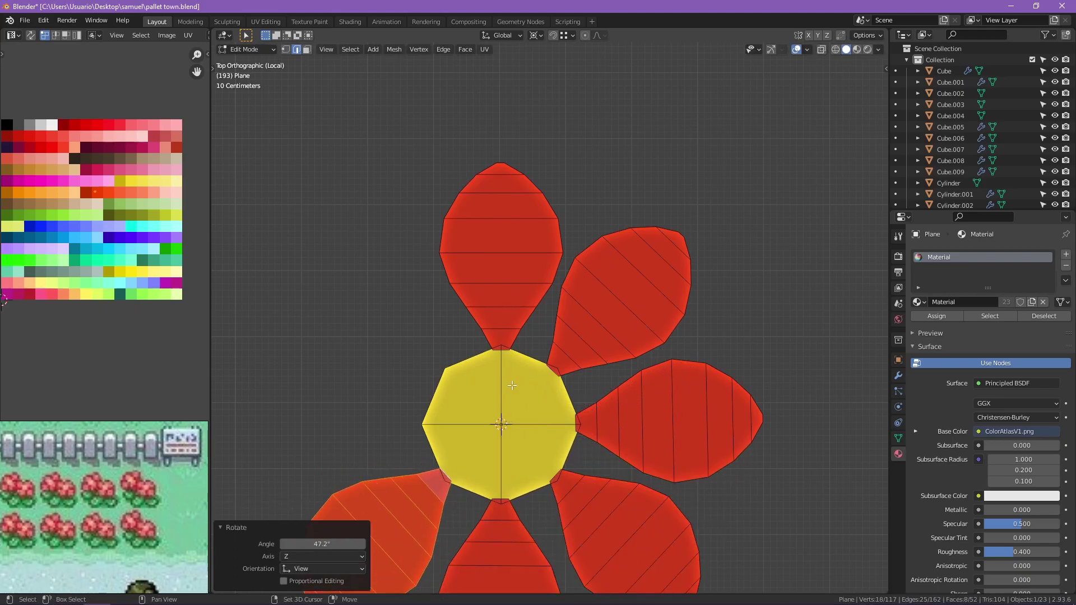
{"action": "key", "text": "shift+d"}
{"action": "key", "text": "r"}
{"action": "left_click", "coordinate": [611, 399]}
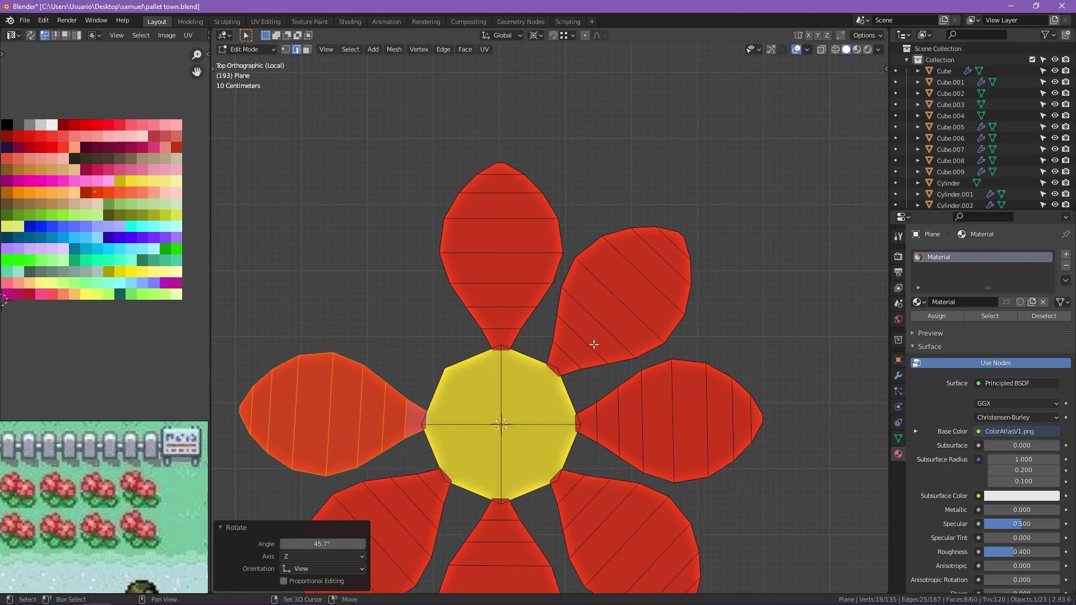
{"action": "key", "text": "shift+d"}
Place the final petal copy and extrude the yellow centre face upward.
{"action": "key", "text": "r"}
{"action": "middle_click_drag", "start_coordinate": [577, 379], "coordinate": [584, 293]}
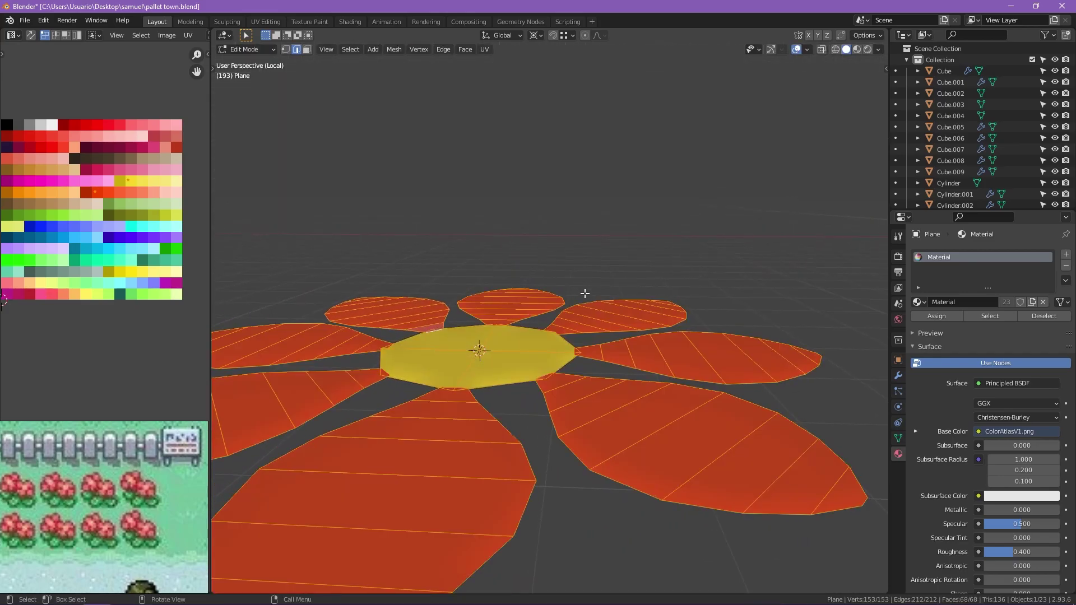
{"action": "key", "text": "3"}
{"action": "key", "text": "q"}
{"action": "left_click", "coordinate": [507, 344]}
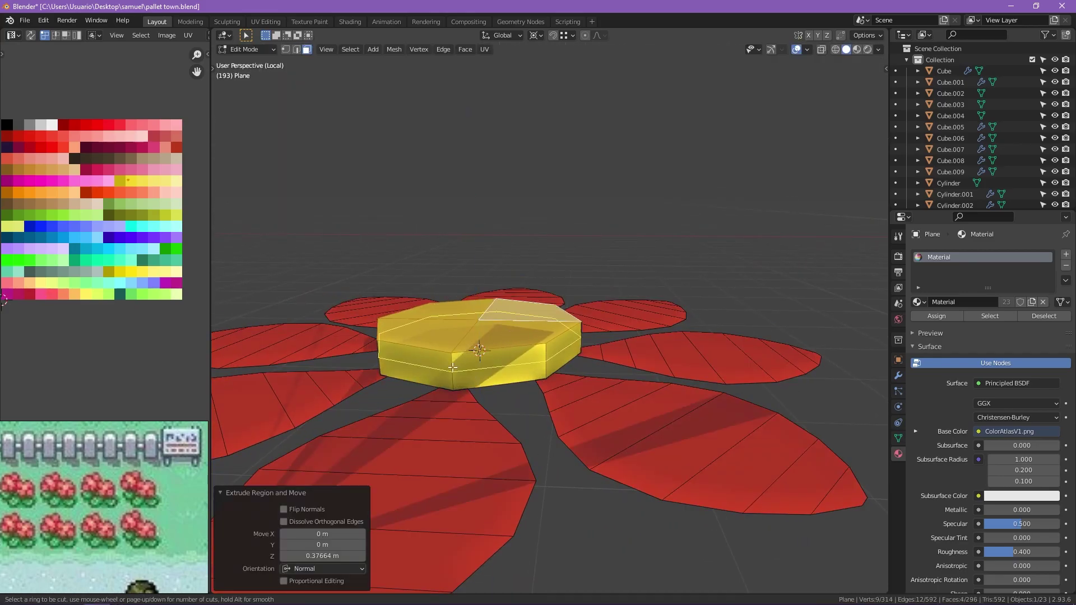
Select the petal faces and extrude them up into thick walls.
{"action": "key", "text": "l"}
{"action": "key", "text": "l"}
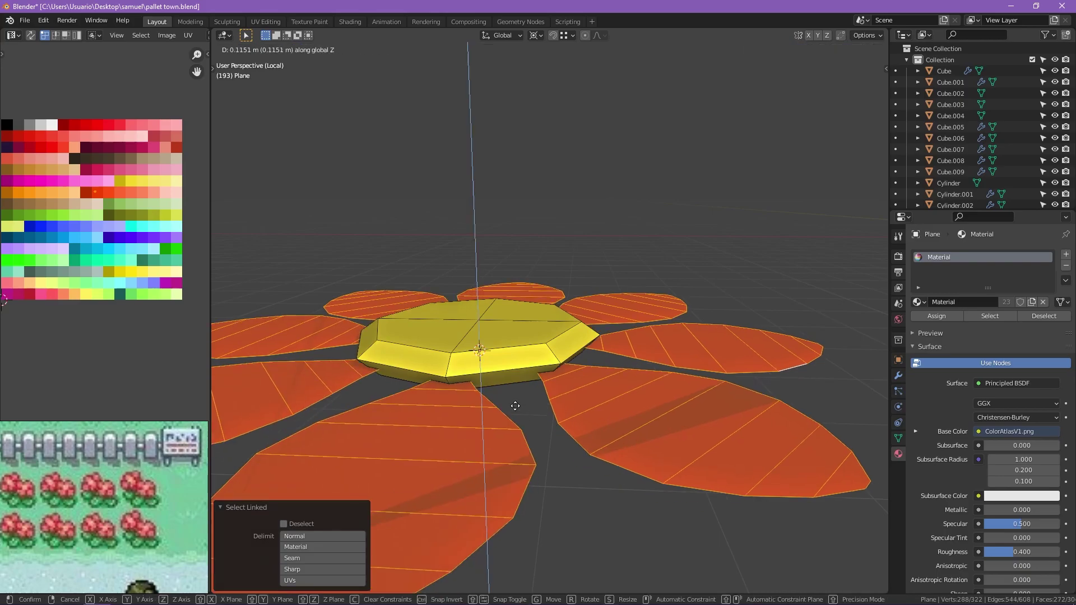
{"action": "key", "text": "e"}
{"action": "key", "text": "Escape"}
{"action": "mouse_move", "coordinate": [315, 374]}
{"action": "middle_mouse_down"}
{"action": "mouse_move", "coordinate": [591, 342]}
{"action": "mouse_move", "coordinate": [582, 281]}
{"action": "middle_mouse_up"}
{"action": "key", "text": "ctrl+z"}
{"action": "key", "text": "e"}
{"action": "left_click", "coordinate": [616, 346]}
{"action": "key", "text": "e"}
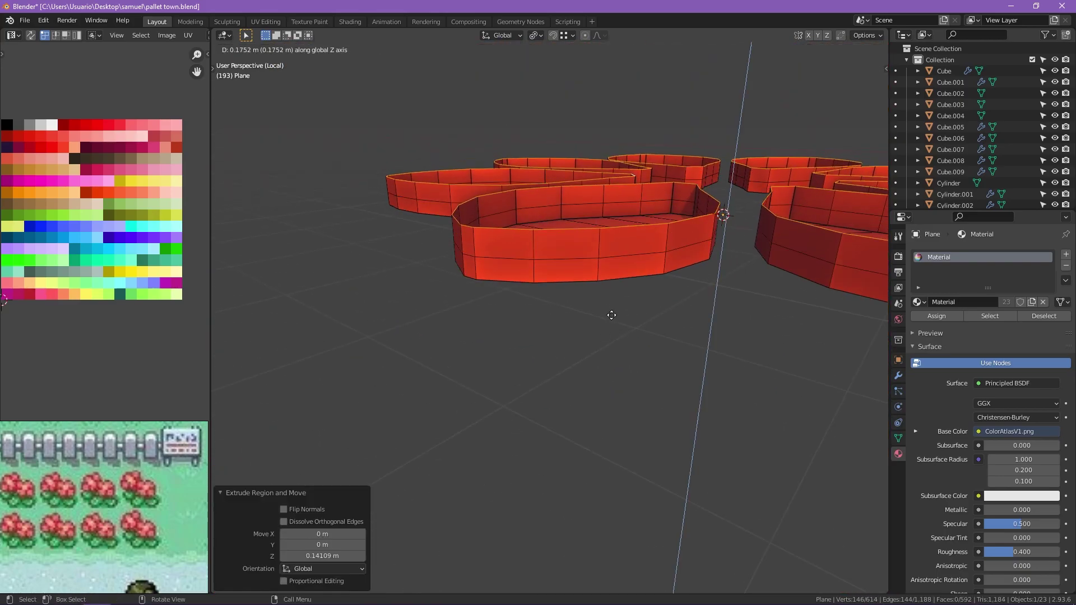
Bevel the petal rims with Ctrl+B.
{"action": "mouse_move", "coordinate": [616, 303]}
{"action": "middle_mouse_down"}
{"action": "mouse_move", "coordinate": [665, 413]}
{"action": "mouse_move", "coordinate": [718, 384]}
{"action": "mouse_move", "coordinate": [711, 394]}
{"action": "middle_mouse_up"}
{"action": "key", "text": "ctrl+b"}
{"action": "left_click", "coordinate": [617, 253]}
{"action": "middle_click_drag", "start_coordinate": [617, 253], "coordinate": [752, 260]}
Rotate the flower upright in Right Orthographic view and start extruding a stem.
{"action": "key", "text": "Tab"}
{"action": "scroll", "coordinate": [562, 217], "scroll_direction": "down", "scroll_amount": 3}
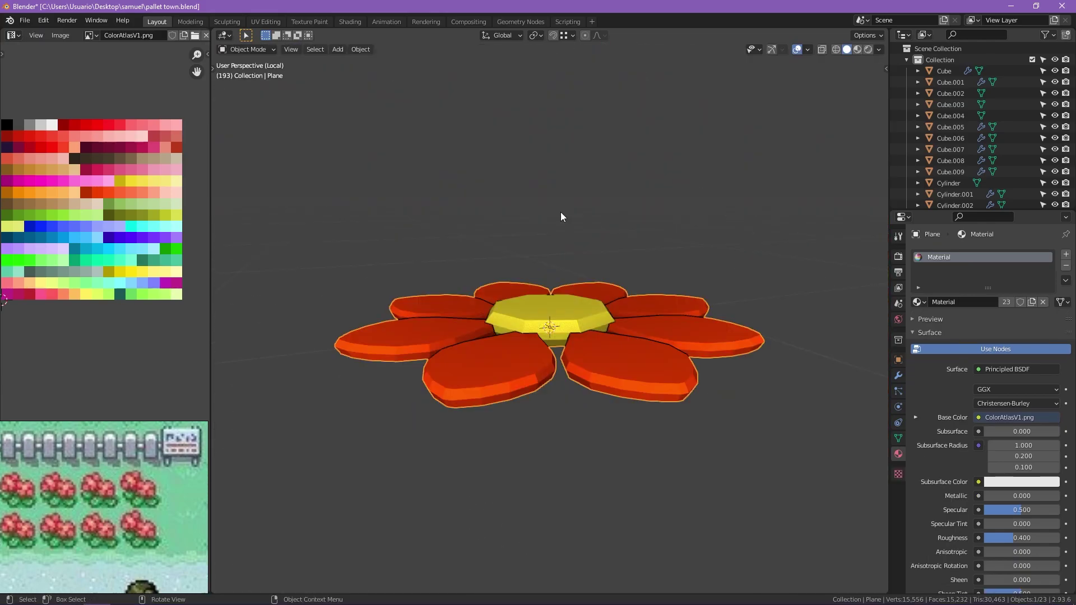
{"action": "key", "text": "KP_3"}
{"action": "key", "text": "r"}
{"action": "mouse_move", "coordinate": [580, 445]}
{"action": "middle_mouse_down"}
{"action": "mouse_move", "coordinate": [506, 168]}
{"action": "mouse_move", "coordinate": [476, 221]}
{"action": "middle_mouse_up"}
{"action": "key", "text": "Tab"}
{"action": "key", "text": "q"}
{"action": "middle_click_drag", "start_coordinate": [570, 319], "coordinate": [632, 353]}
Extrude bent stem segments down from the flower and colour them green.
{"action": "key", "text": "e"}
{"action": "left_click", "coordinate": [542, 334]}
{"action": "key", "text": "KP_3"}
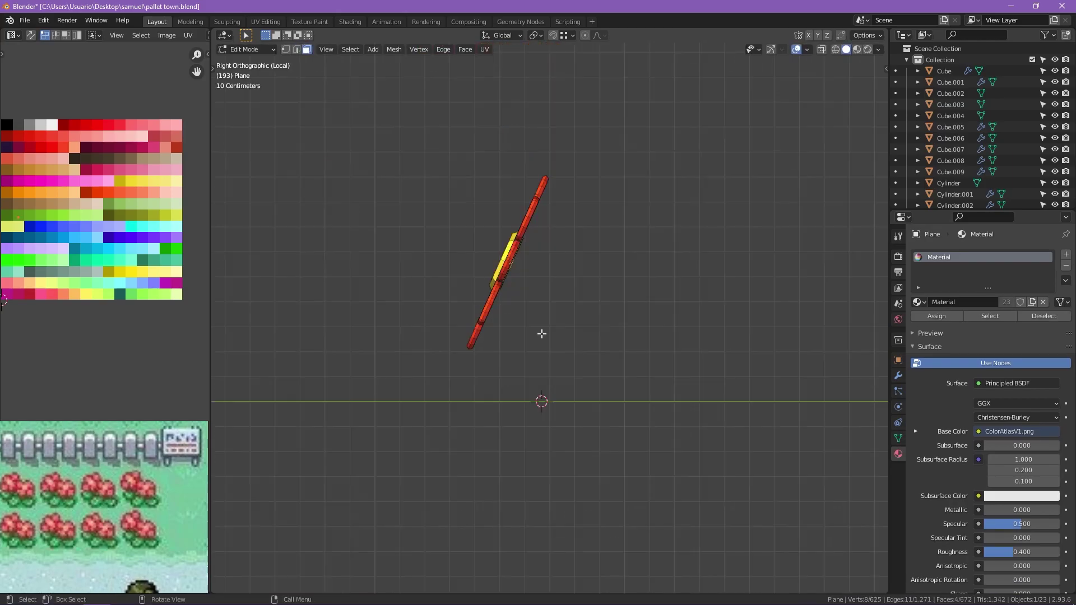
{"action": "left_click", "coordinate": [87, 214]}
{"action": "scroll", "coordinate": [693, 252], "scroll_direction": "up", "scroll_amount": 4}
{"action": "left_click", "coordinate": [693, 252]}
{"action": "key", "text": "KP_3"}
{"action": "right_click", "coordinate": [596, 418], "text": "ctrl"}
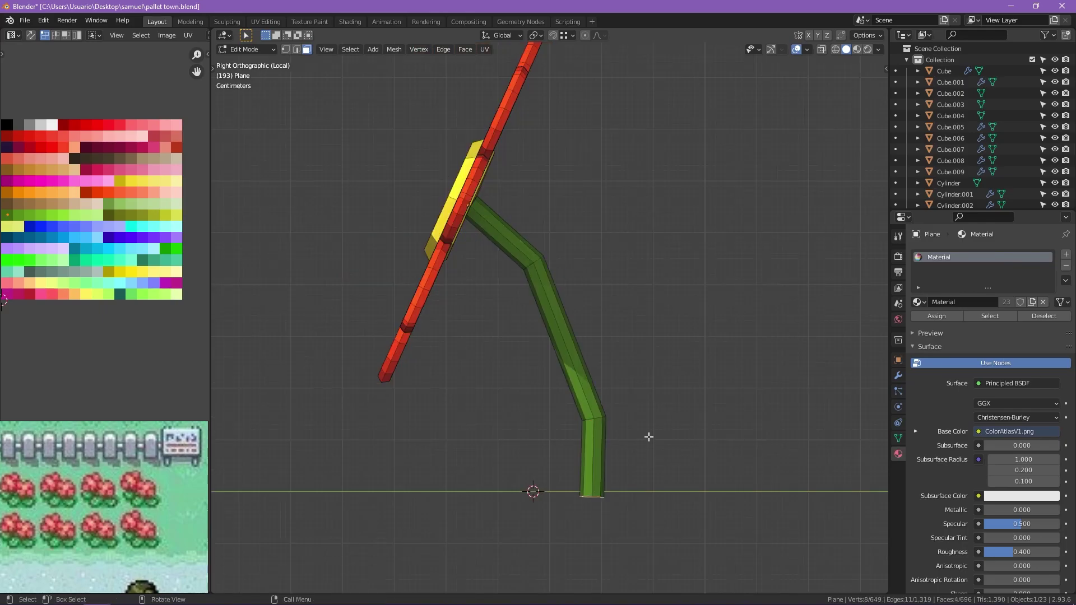
Duplicate the whole flower sideways along X as a second bloom.
{"action": "key", "text": "a"}
{"action": "key", "text": "KP_1"}
{"action": "key", "text": "shift+d"}
{"action": "left_click", "coordinate": [643, 439]}
{"action": "scroll", "coordinate": [643, 439], "scroll_direction": "down", "scroll_amount": 5}
{"action": "mouse_move", "coordinate": [704, 360]}
{"action": "middle_mouse_down"}
{"action": "mouse_move", "coordinate": [560, 376]}
{"action": "mouse_move", "coordinate": [742, 207]}
{"action": "middle_mouse_up"}
{"action": "key", "text": "Escape"}
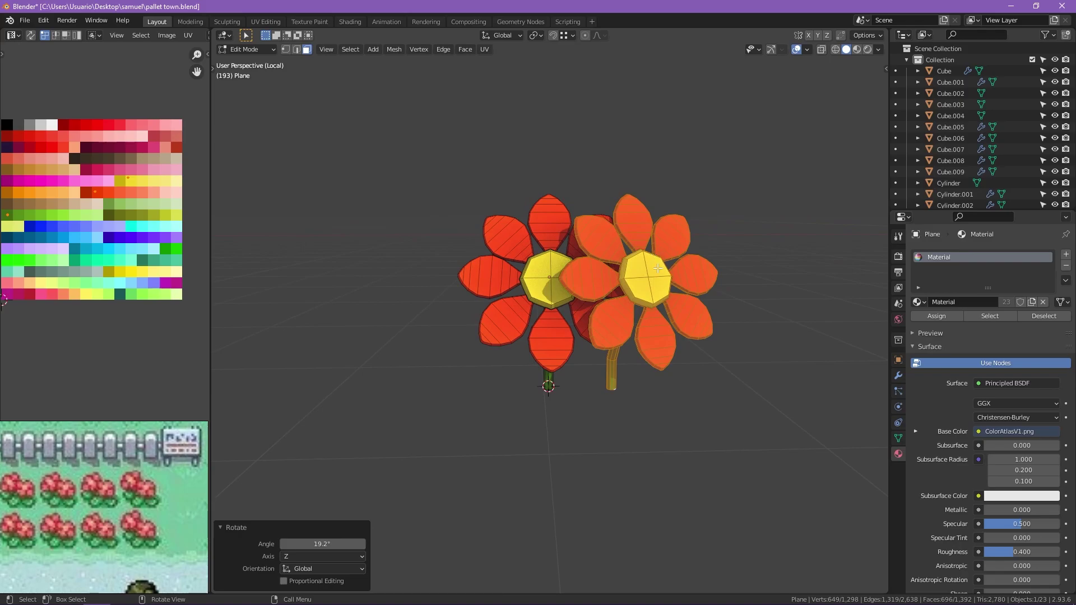
Duplicate a petal down the stem as a leaf, paint it green and angle it.
{"action": "scroll", "coordinate": [673, 241], "scroll_direction": "up", "scroll_amount": 3}
{"action": "key", "text": "l"}
{"action": "key", "text": "shift+d"}
{"action": "key", "text": "z"}
{"action": "left_click", "coordinate": [631, 415]}
{"action": "middle_click_drag", "start_coordinate": [631, 415], "coordinate": [504, 392]}
{"action": "left_click", "coordinate": [67, 253]}
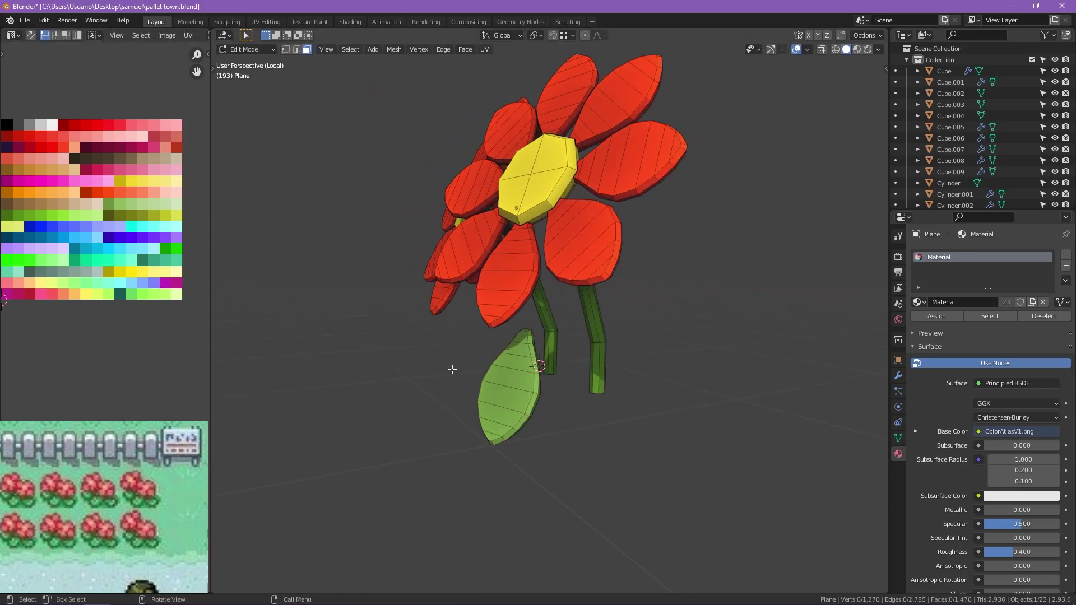
{"action": "key", "text": "r"}
{"action": "left_click", "coordinate": [620, 428]}
{"action": "mouse_move", "coordinate": [620, 427]}
{"action": "middle_mouse_down"}
{"action": "mouse_move", "coordinate": [733, 233]}
{"action": "mouse_move", "coordinate": [547, 385]}
{"action": "mouse_move", "coordinate": [630, 360]}
{"action": "middle_mouse_up"}
{"action": "key", "text": "g"}
{"action": "left_click", "coordinate": [547, 384]}
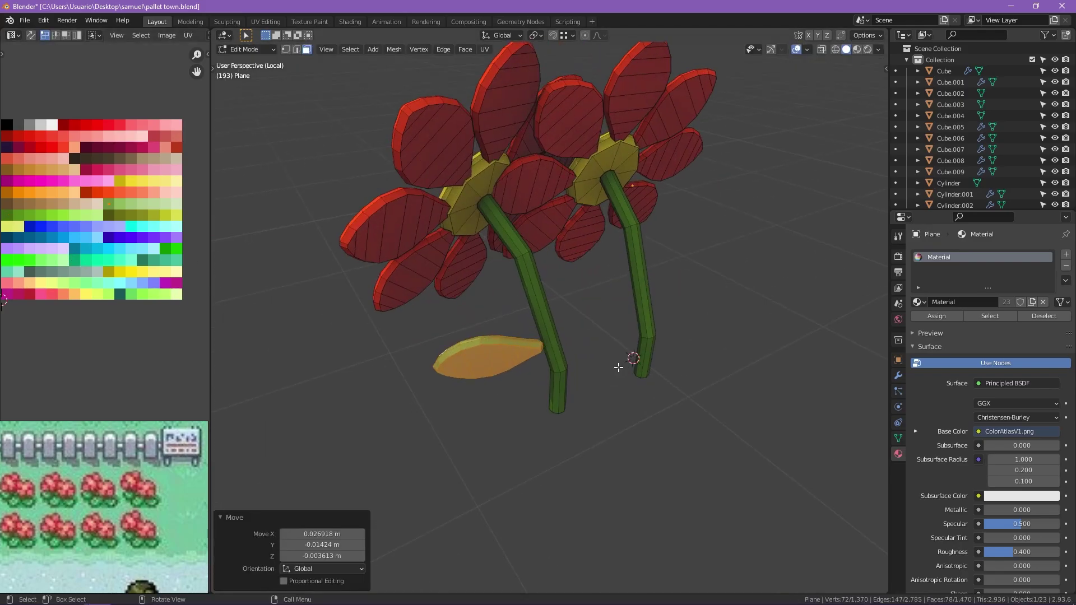
Rotate and move the leaf until it sits against the stem.
{"action": "key", "text": "KP_7"}
{"action": "middle_click_drag", "start_coordinate": [698, 287], "coordinate": [685, 273]}
{"action": "key", "text": "g"}
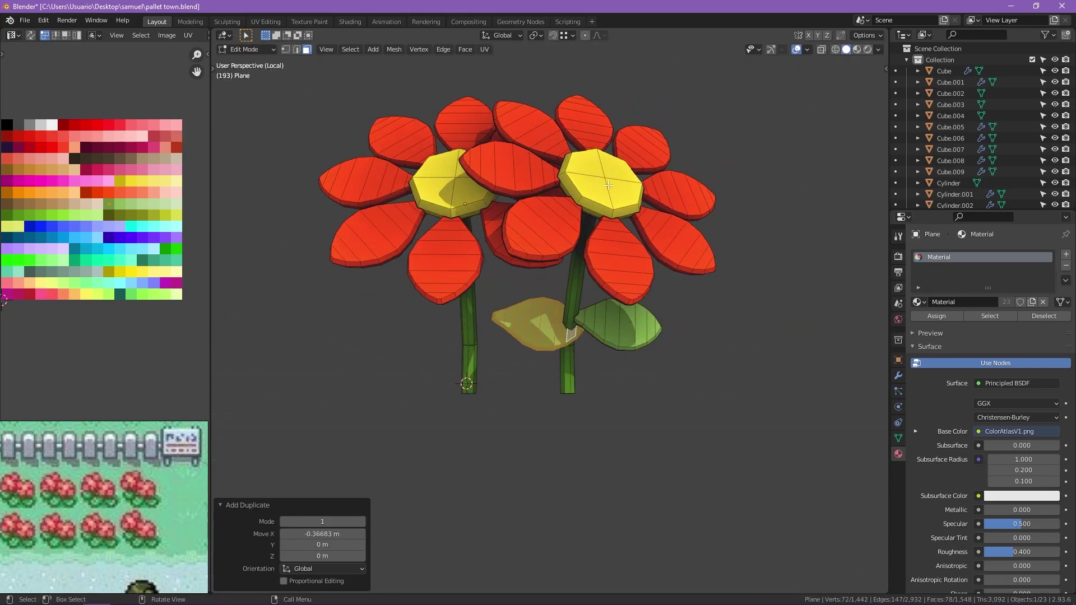
{"action": "key", "text": "KP_1"}
{"action": "key", "text": "r"}
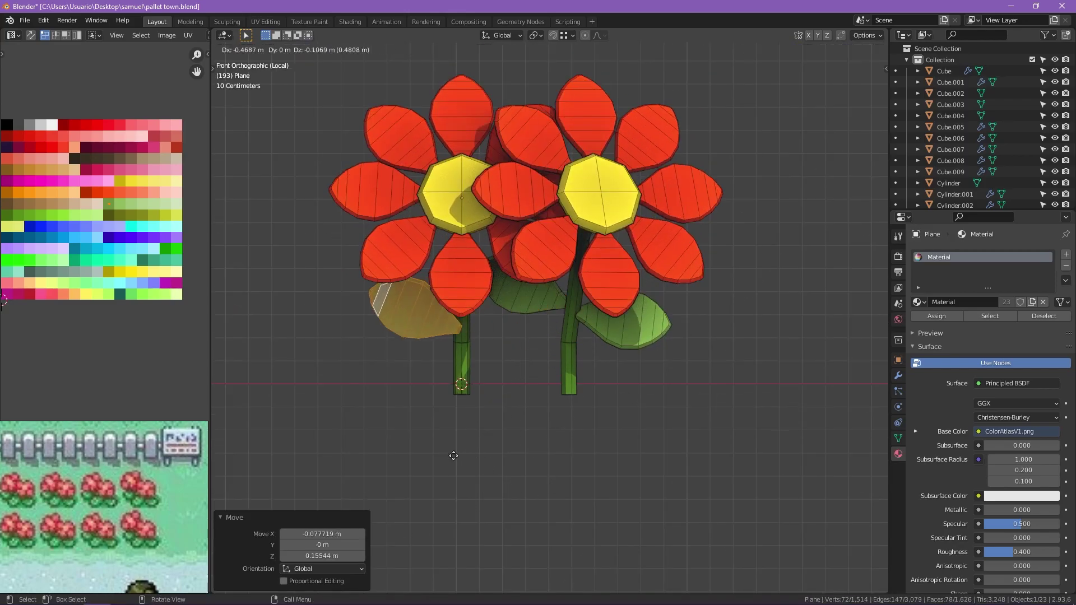
{"action": "mouse_move", "coordinate": [454, 456]}
{"action": "middle_mouse_down"}
{"action": "mouse_move", "coordinate": [607, 392]}
{"action": "mouse_move", "coordinate": [560, 371]}
{"action": "mouse_move", "coordinate": [550, 423]}
{"action": "mouse_move", "coordinate": [630, 342]}
{"action": "middle_mouse_up"}
{"action": "key", "text": "g"}
{"action": "left_click", "coordinate": [560, 371]}
Place the flower pair in the grass beside the fence.
{"action": "left_click", "coordinate": [513, 355]}
{"action": "mouse_move", "coordinate": [513, 355]}
{"action": "middle_mouse_down", "text": "alt"}
{"action": "mouse_move", "coordinate": [555, 322]}
{"action": "mouse_move", "coordinate": [644, 342]}
{"action": "middle_mouse_up", "text": "alt"}
{"action": "left_click", "coordinate": [548, 331]}
{"action": "left_click", "coordinate": [898, 375]}
{"action": "middle_click_drag", "start_coordinate": [729, 336], "coordinate": [683, 361]}
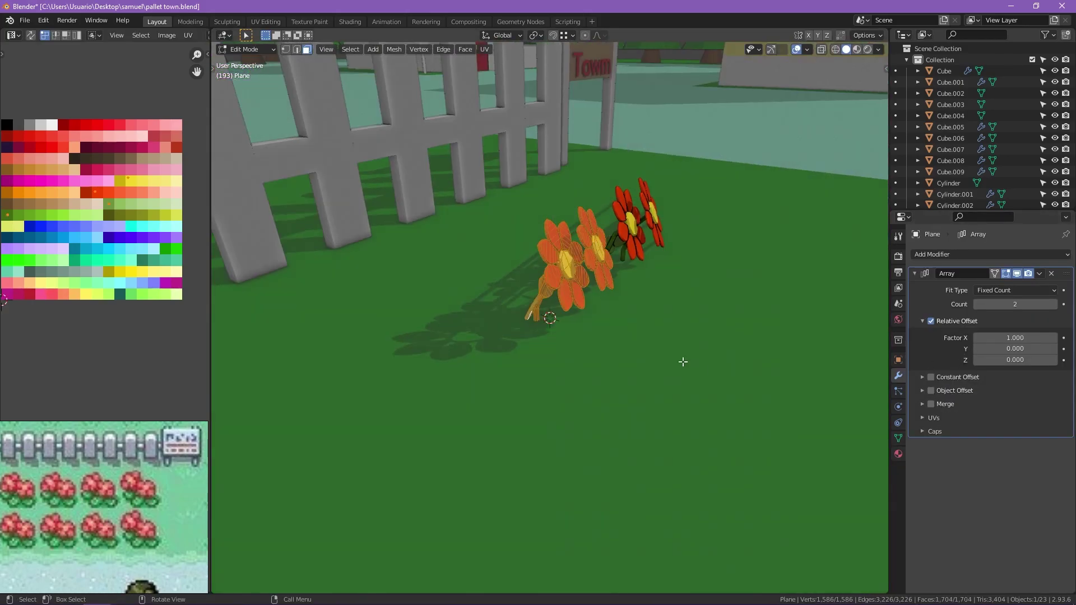
Set the flowers' Array modifier Count to 14 to fill rows along the fence.
{"action": "left_click", "coordinate": [792, 444]}
{"action": "scroll", "coordinate": [737, 416], "scroll_direction": "down", "scroll_amount": 5}
{"action": "middle_click_drag", "start_coordinate": [737, 416], "coordinate": [437, 402]}
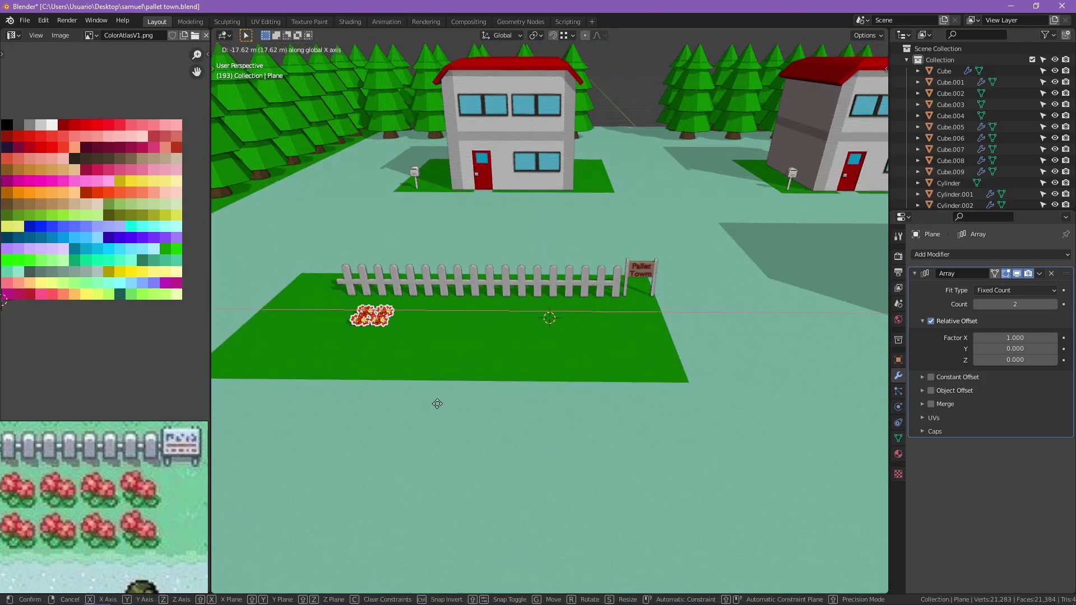
{"action": "left_click_drag", "start_coordinate": [1015, 304], "coordinate": [1037, 304]}
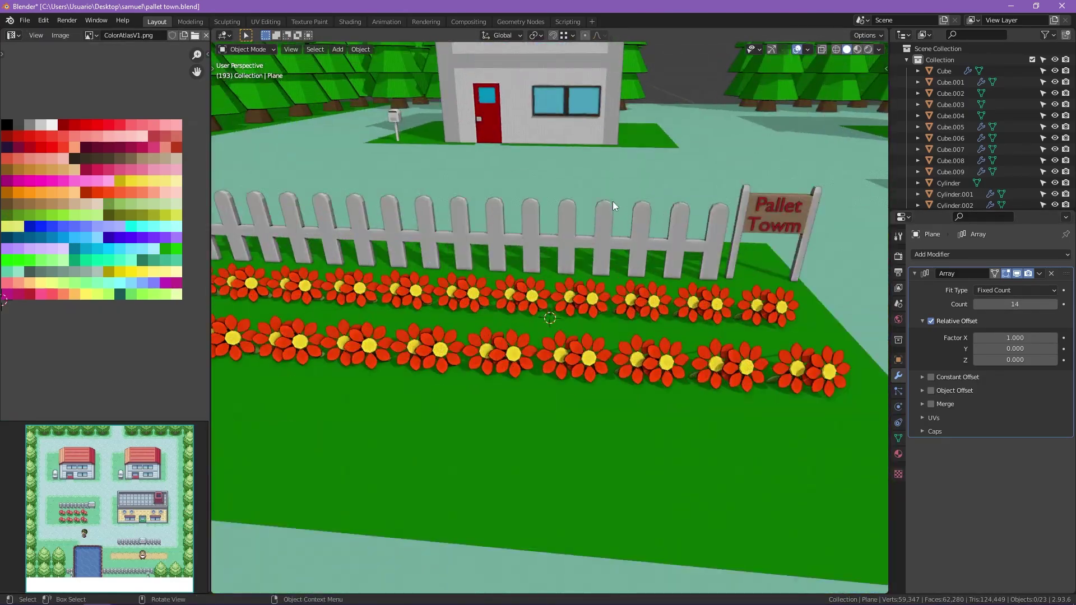
{"action": "mouse_move", "coordinate": [613, 201]}
{"action": "middle_mouse_down"}
{"action": "mouse_move", "coordinate": [548, 199]}
{"action": "mouse_move", "coordinate": [608, 198]}
{"action": "middle_mouse_up"}
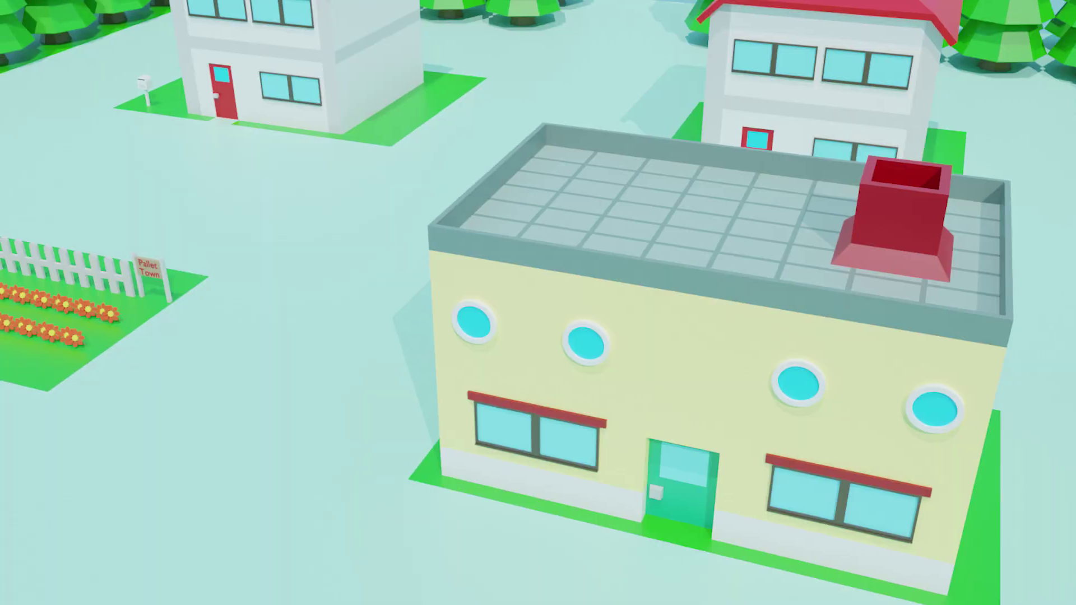